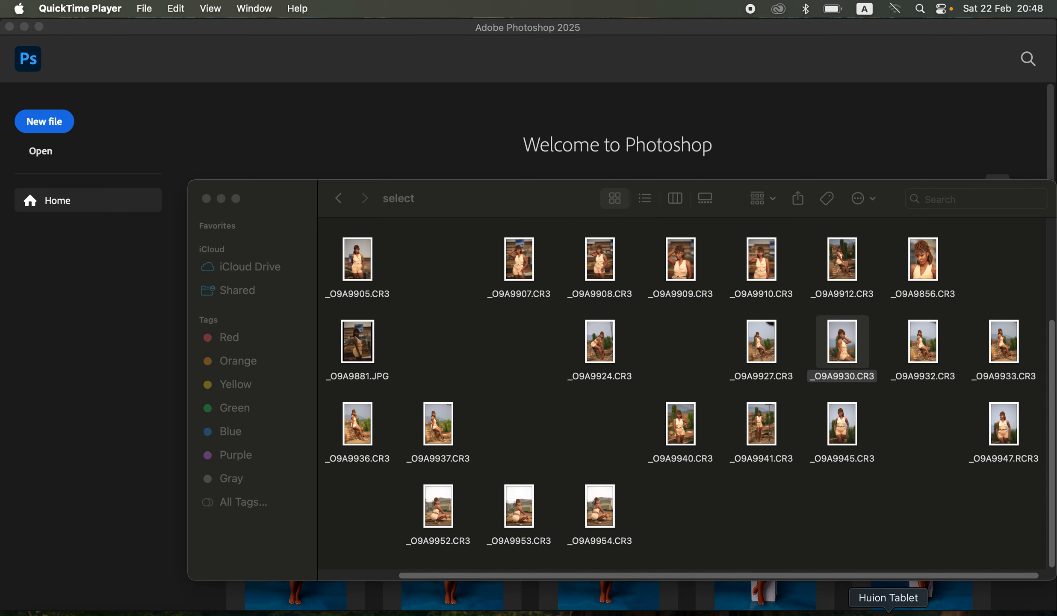
Switch from the Finder photo folder to Capture One.
{"action": "right_click", "coordinate": [846, 362]}
{"action": "mouse_move", "coordinate": [876, 351]}
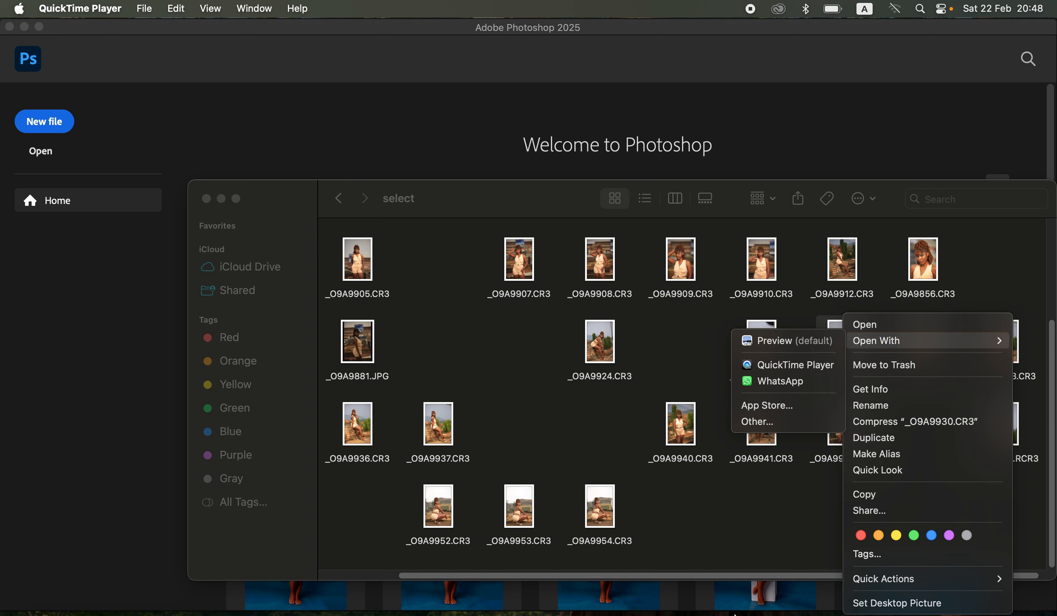
{"action": "left_click", "coordinate": [653, 614]}
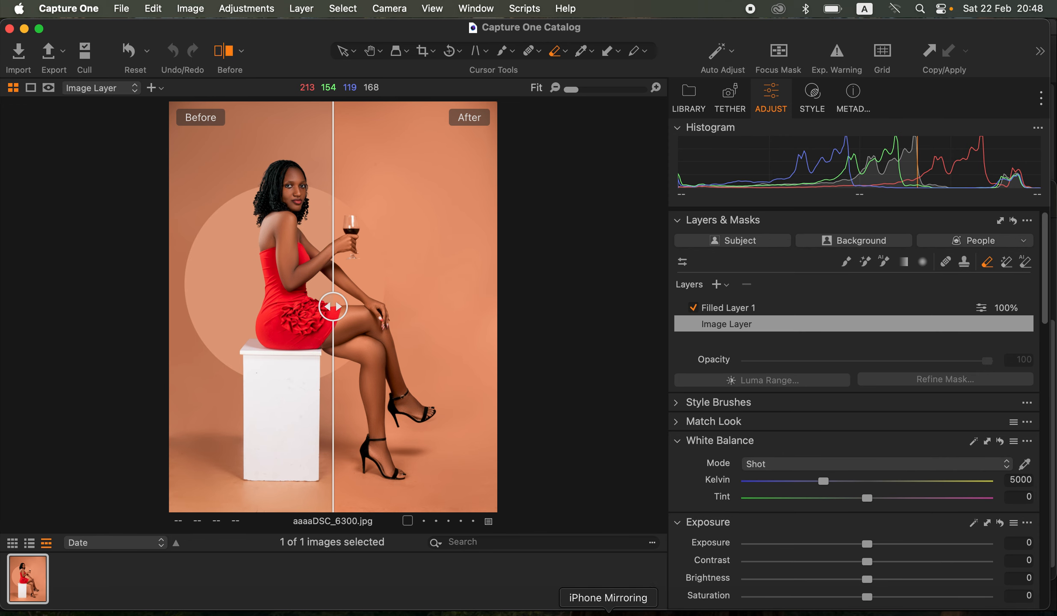
Load _O9A9930.CR3 from the Finder folder "select" into Capture One's import window and put the Finder window away.
{"action": "left_click", "coordinate": [19, 53]}
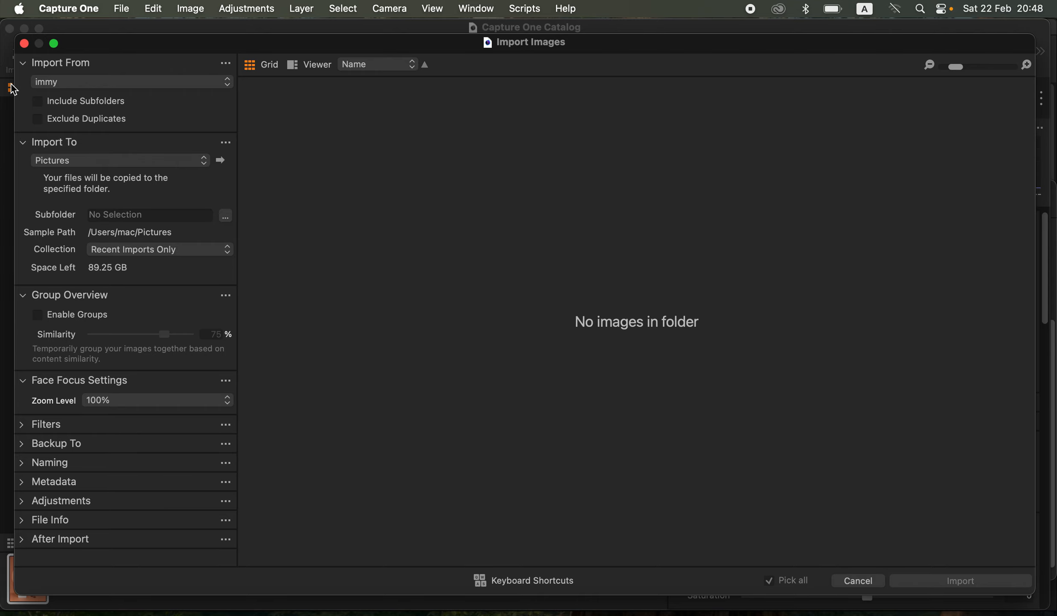
{"action": "left_click", "coordinate": [25, 46]}
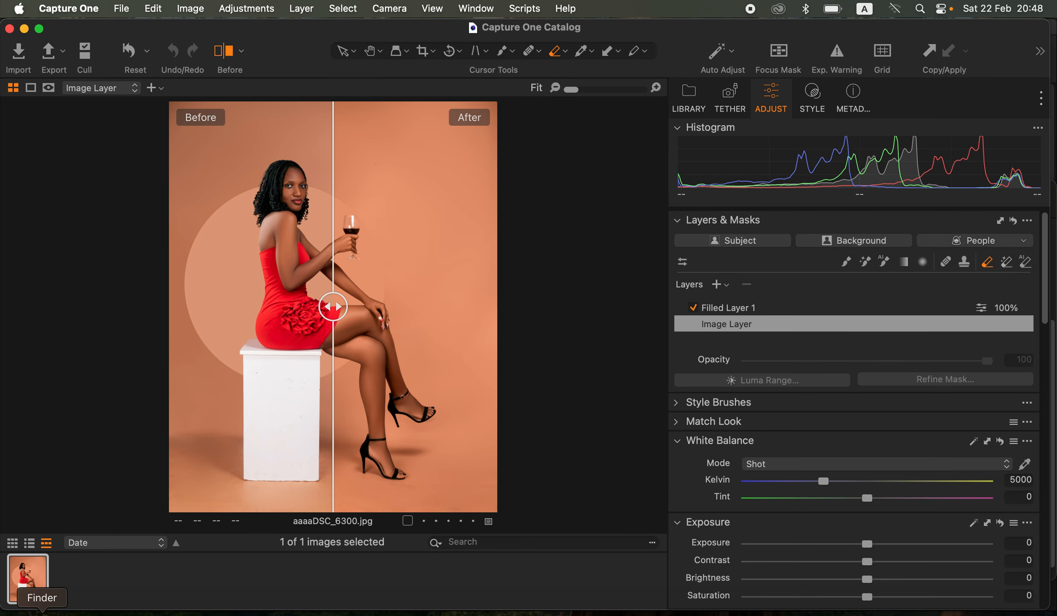
{"action": "left_click", "coordinate": [42, 613]}
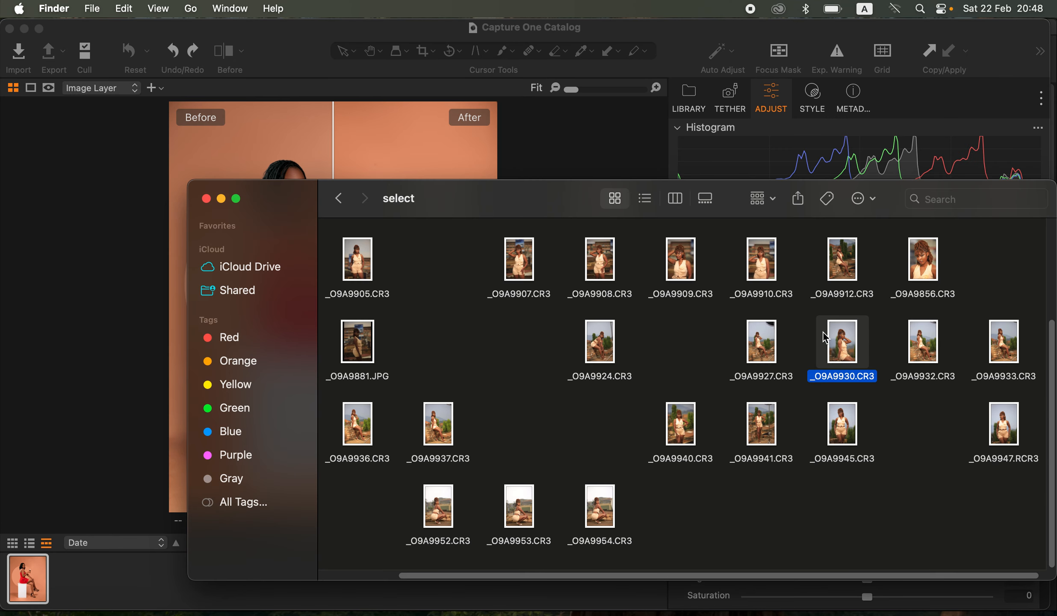
{"action": "left_click_drag", "start_coordinate": [843, 348], "coordinate": [547, 153]}
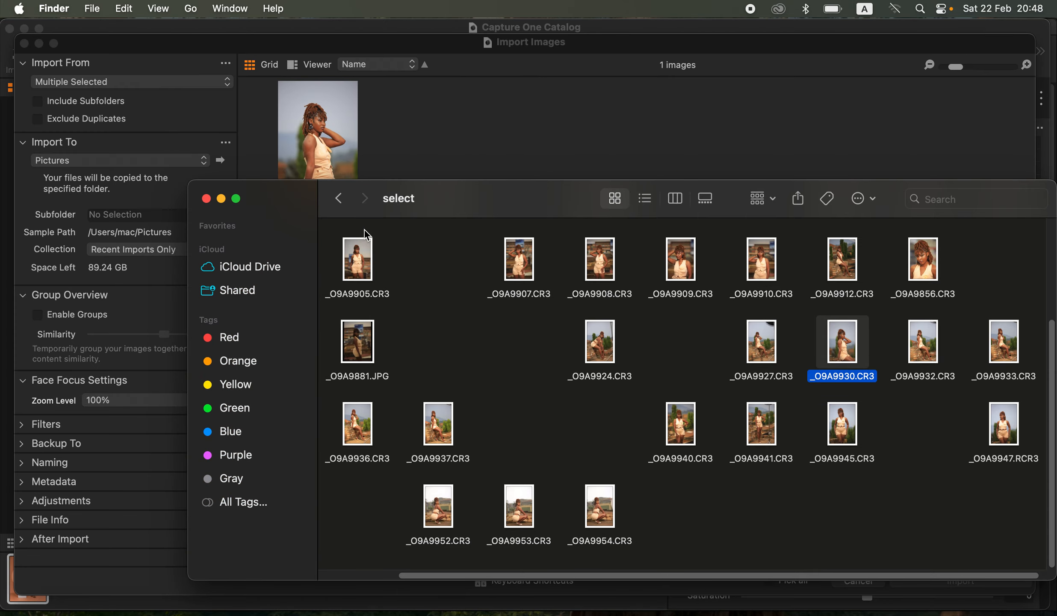
{"action": "left_click", "coordinate": [221, 199]}
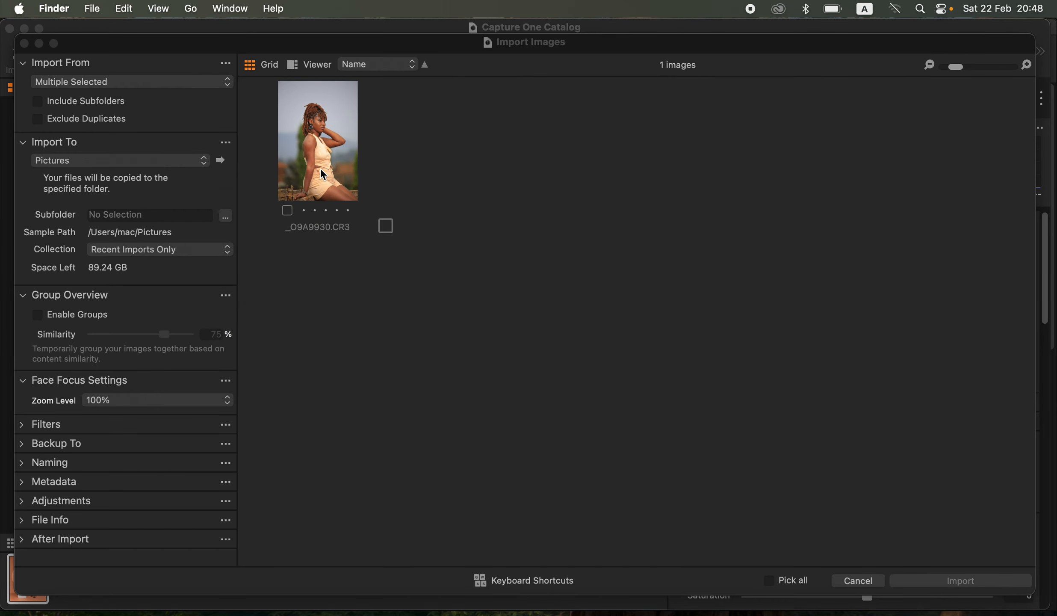
Import the photo _O9A9930.CR3 into the catalog and display it without the Before/After comparison.
{"action": "left_click", "coordinate": [385, 228]}
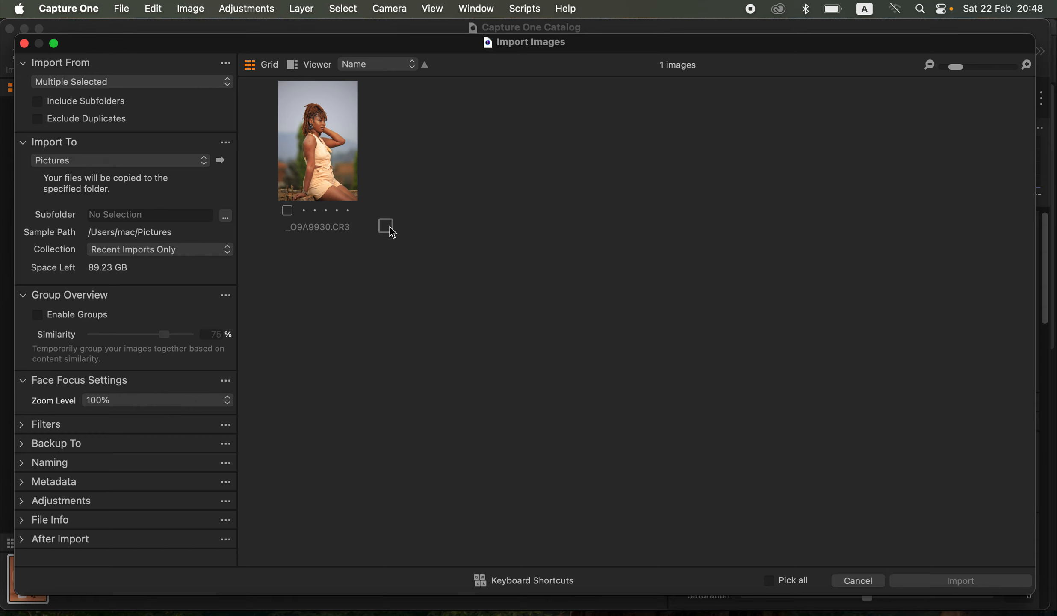
{"action": "left_click", "coordinate": [386, 226]}
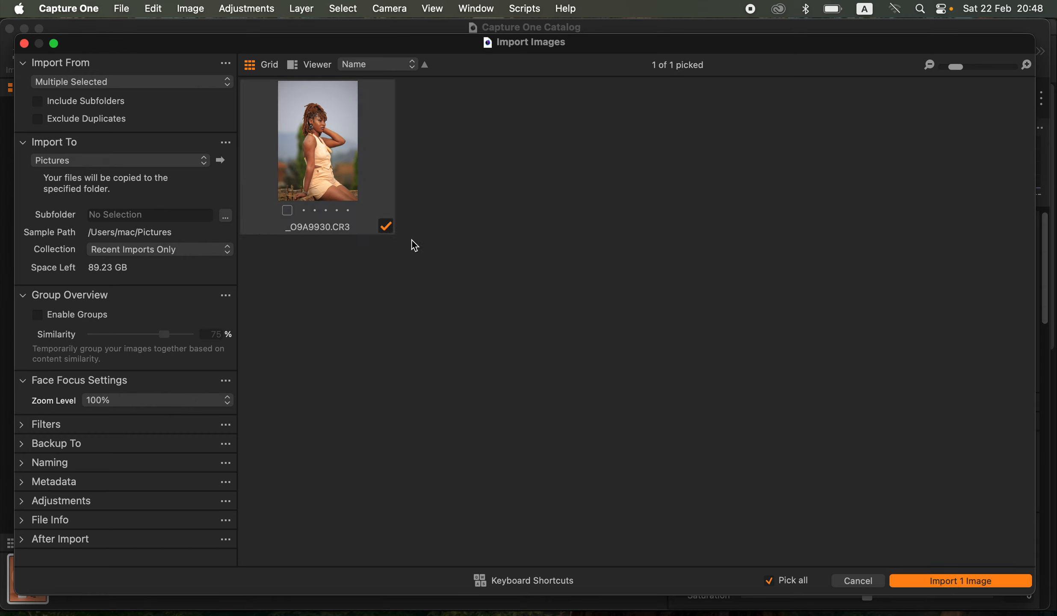
{"action": "left_click", "coordinate": [969, 589]}
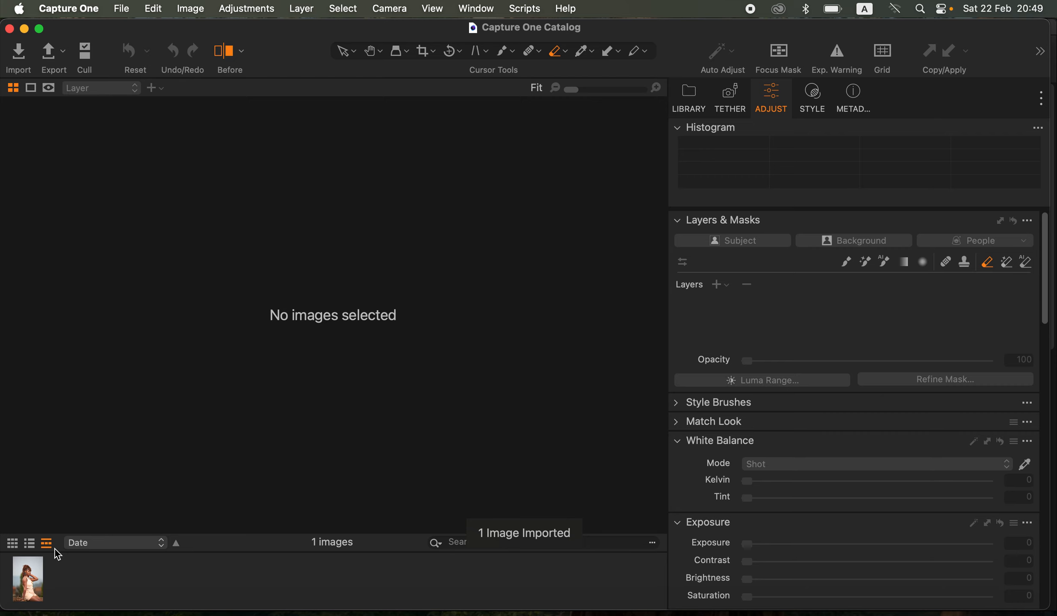
{"action": "left_click", "coordinate": [41, 578]}
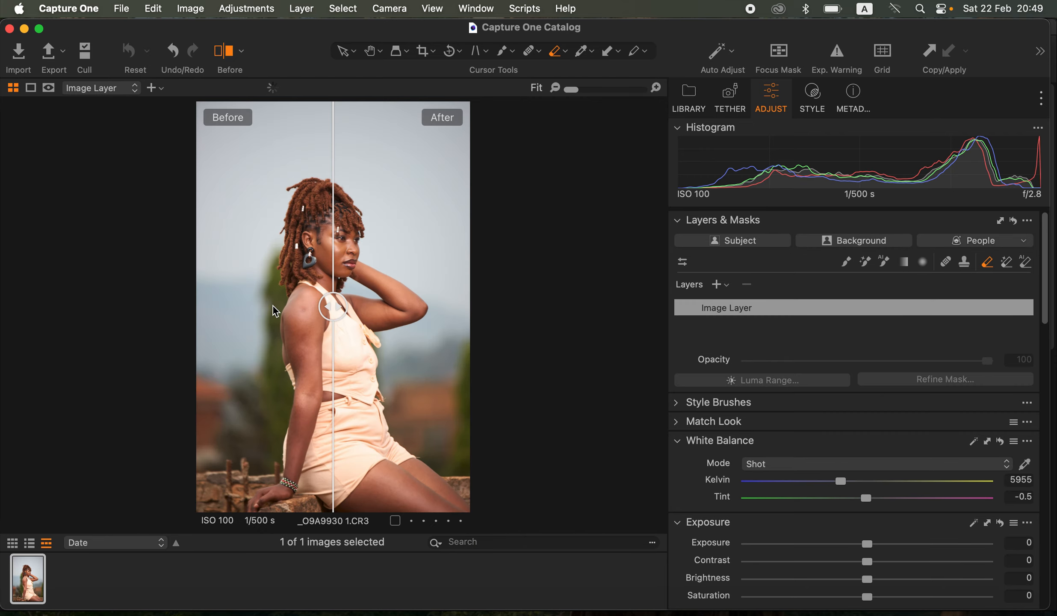
{"action": "left_click", "coordinate": [224, 60]}
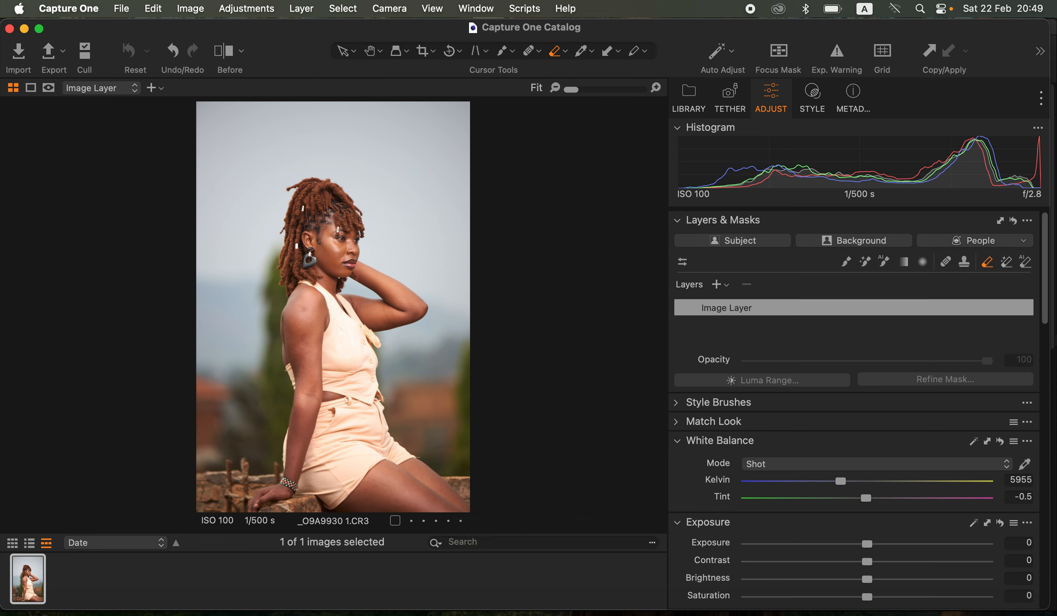
On the Image Layer, set Highlight to -100, White to -100, Contrast to 5, Black to -17 and Shadow to 22.
{"action": "left_click_drag", "start_coordinate": [1050, 318], "coordinate": [1050, 366]}
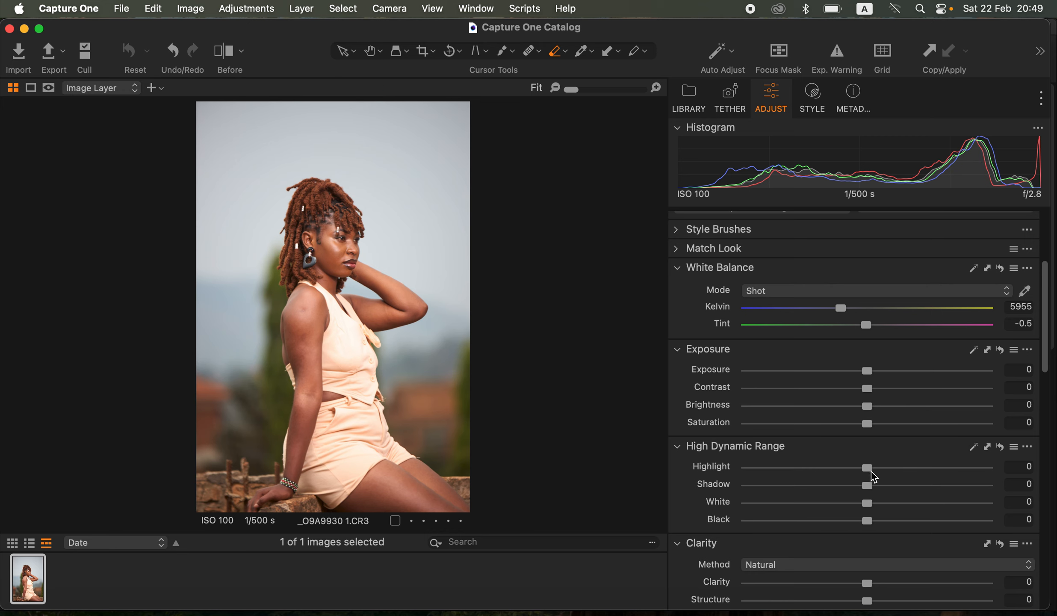
{"action": "left_click_drag", "start_coordinate": [865, 471], "coordinate": [742, 484]}
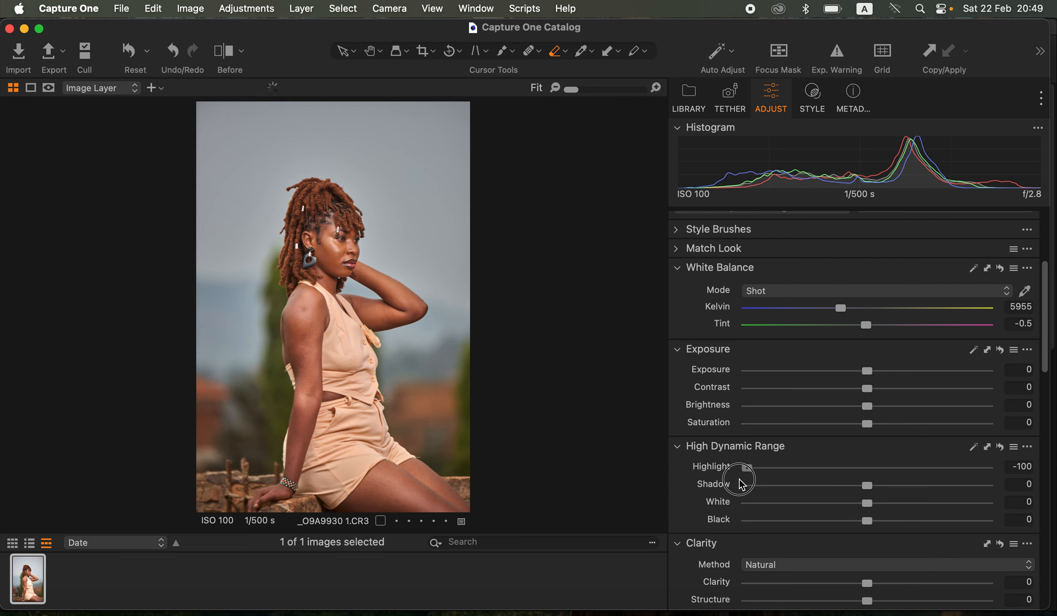
{"action": "left_click_drag", "start_coordinate": [866, 503], "coordinate": [738, 513]}
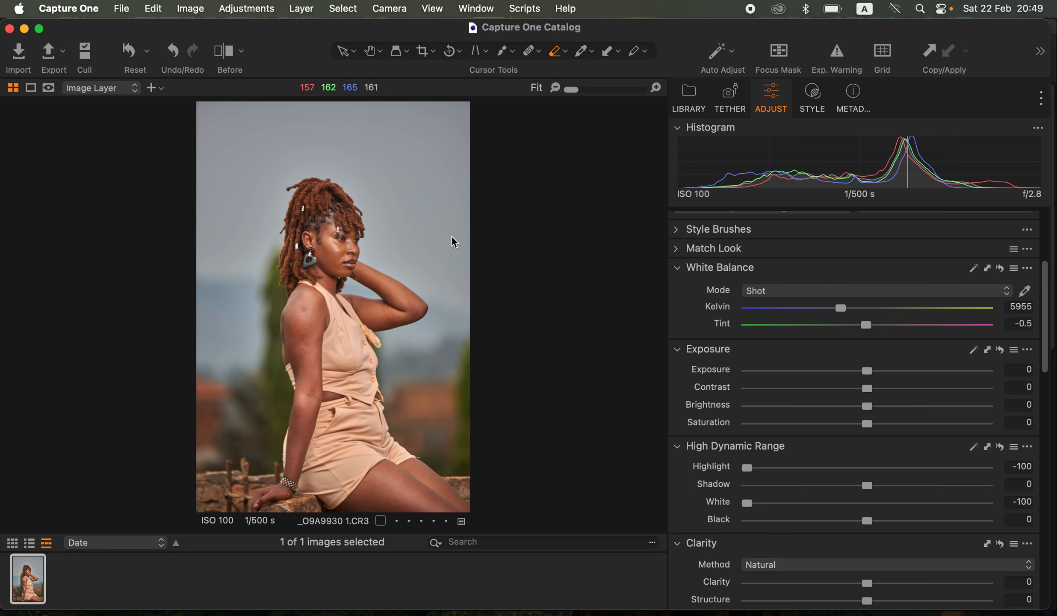
{"action": "left_click_drag", "start_coordinate": [869, 389], "coordinate": [877, 392]}
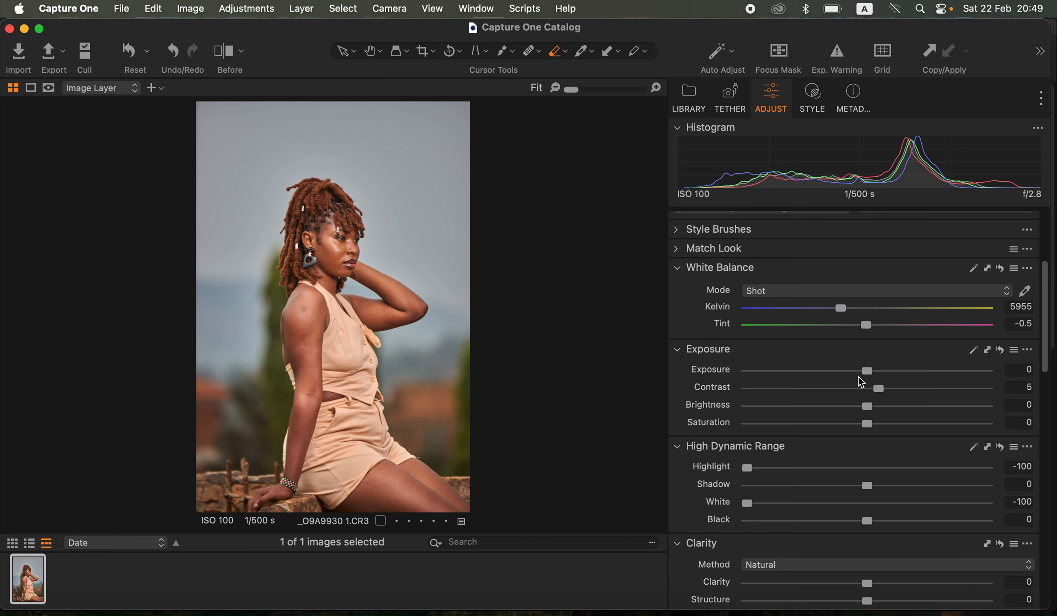
{"action": "left_click_drag", "start_coordinate": [866, 527], "coordinate": [848, 528]}
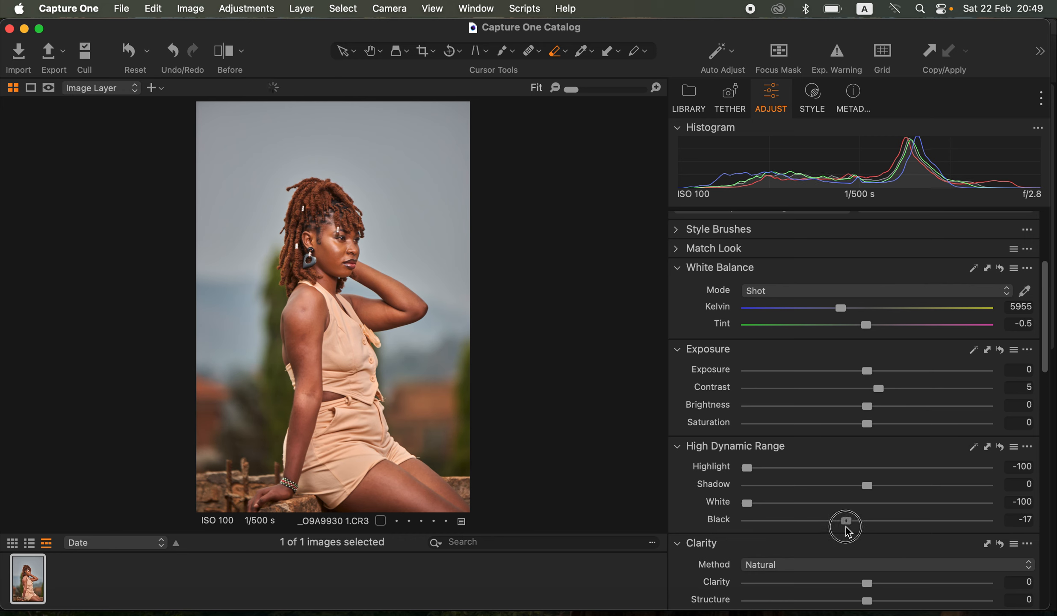
{"action": "left_click_drag", "start_coordinate": [896, 486], "coordinate": [896, 488]}
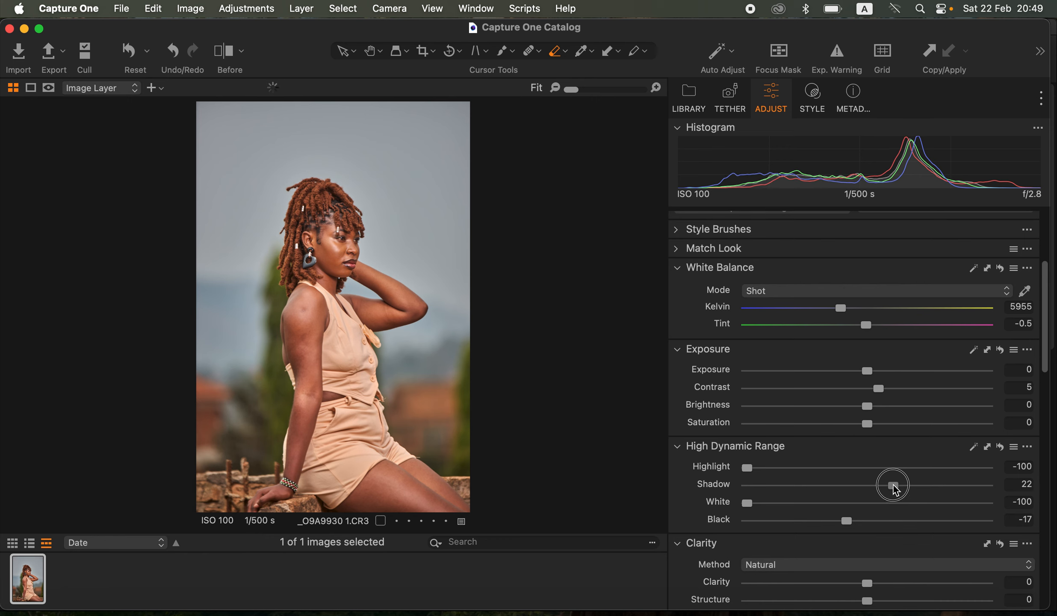
In the RGB Levels, set the input black point to 7 and the input white point to 253.
{"action": "left_click_drag", "start_coordinate": [1047, 364], "coordinate": [1047, 443]}
{"action": "left_click", "coordinate": [681, 486]}
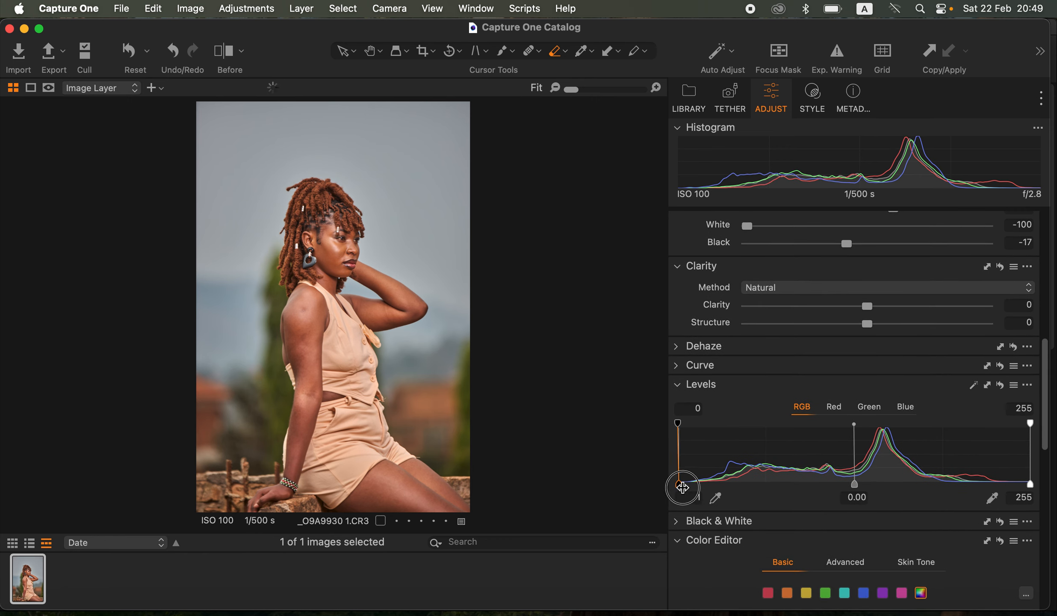
{"action": "left_click_drag", "start_coordinate": [682, 487], "coordinate": [688, 484]}
{"action": "left_click", "coordinate": [1026, 483]}
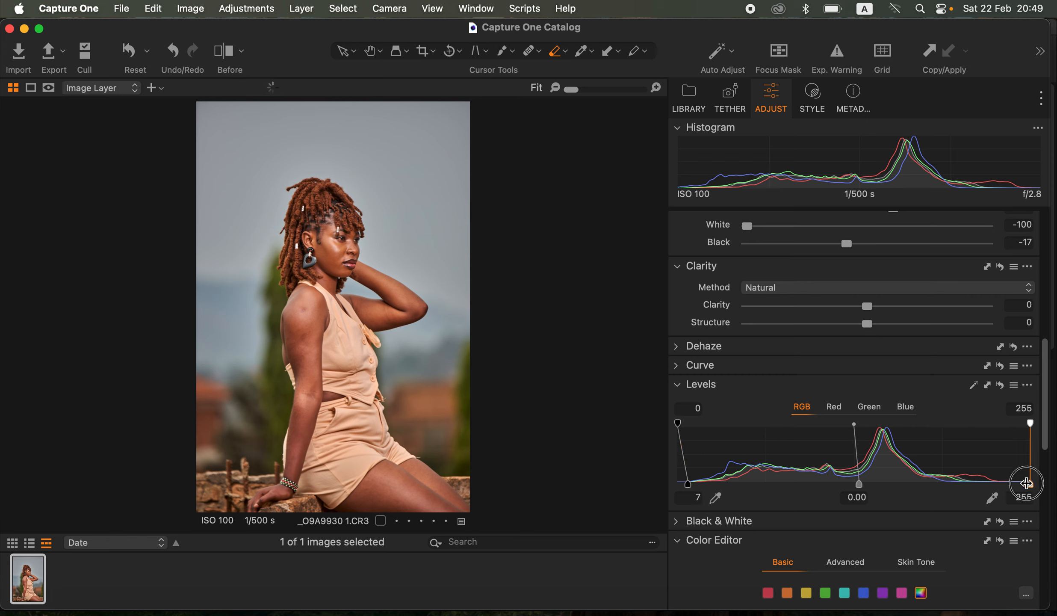
{"action": "left_click_drag", "start_coordinate": [1026, 484], "coordinate": [1024, 485]}
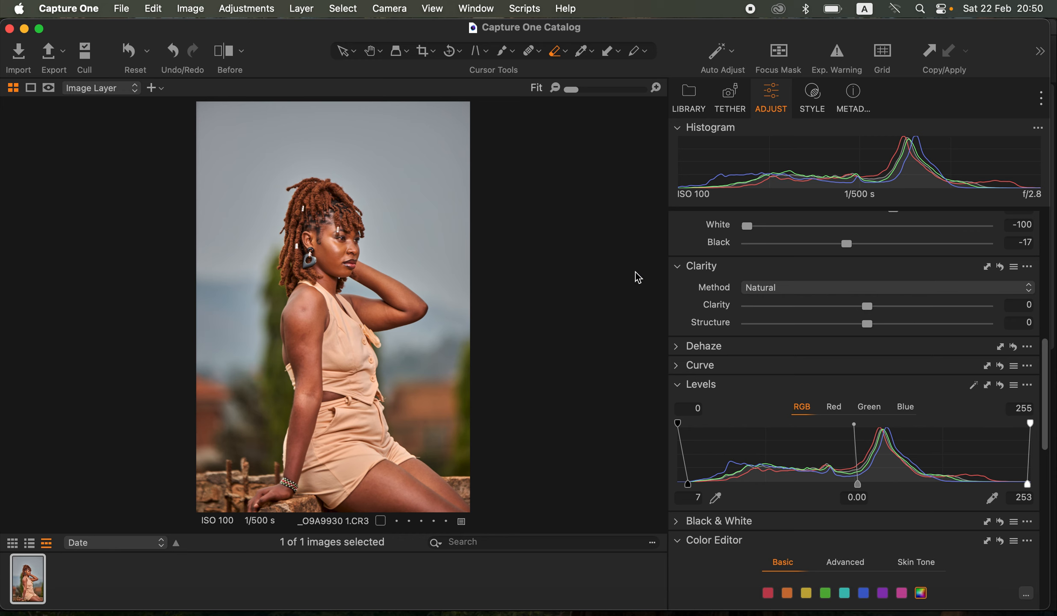
Add a new filled adjustment layer above the Image Layer.
{"action": "left_click_drag", "start_coordinate": [1049, 379], "coordinate": [1044, 250]}
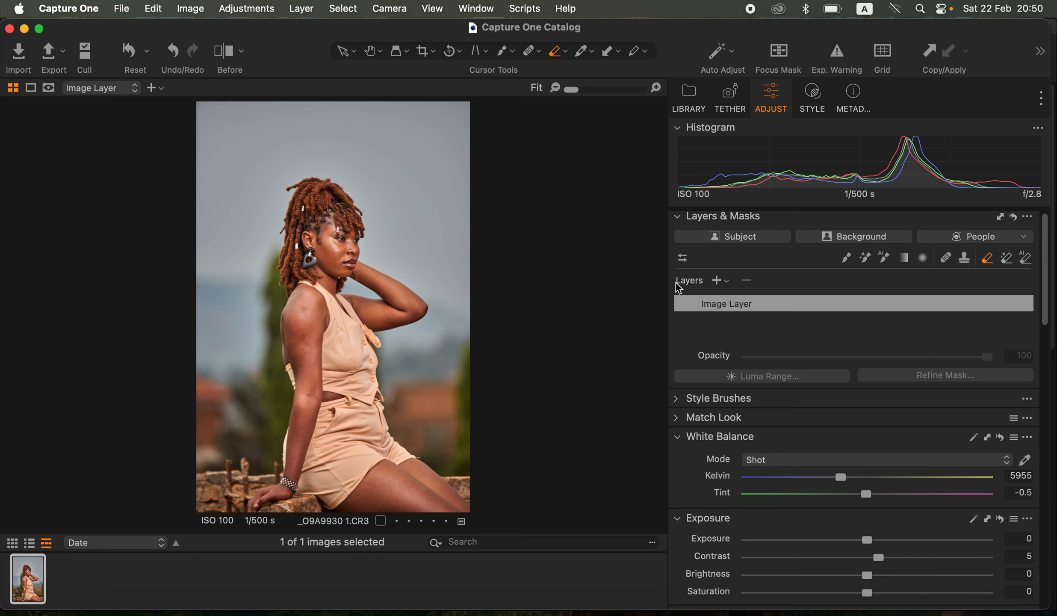
{"action": "left_click", "coordinate": [719, 282]}
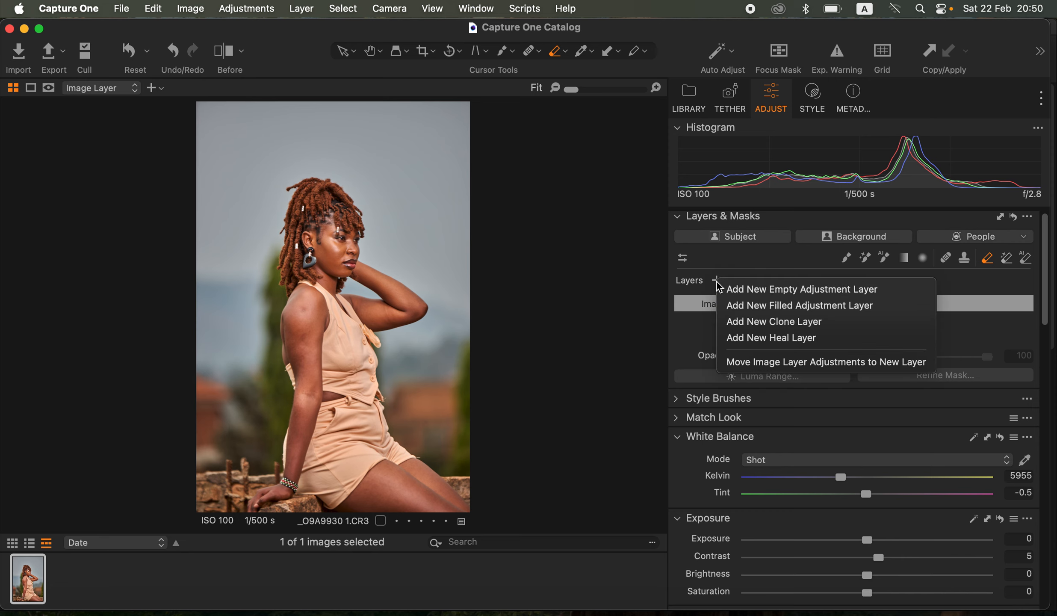
{"action": "left_click", "coordinate": [752, 305]}
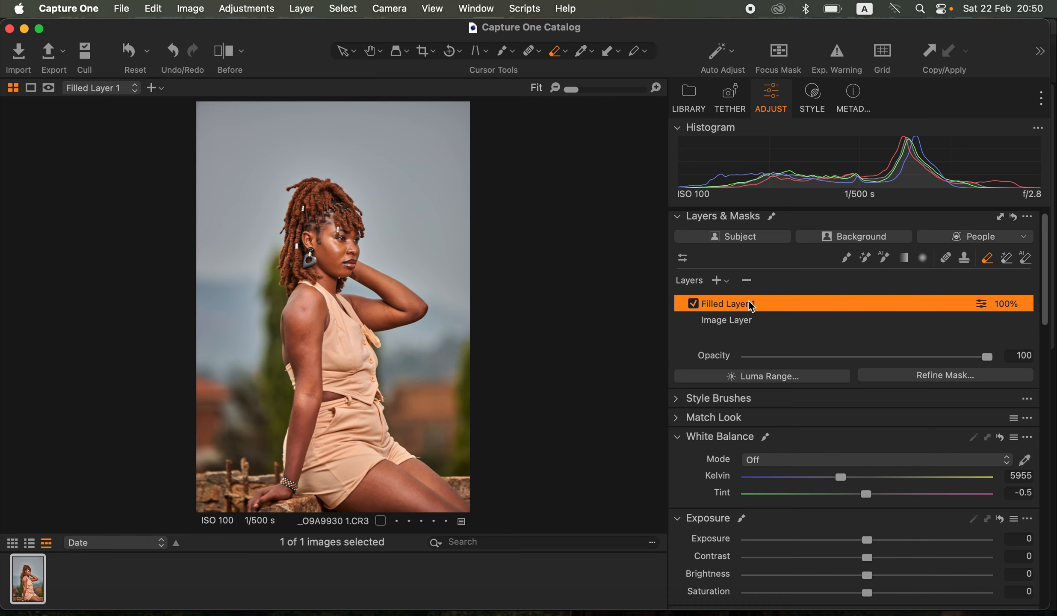
In the basic Color Editor, set the green hue to 29.7 and shift the yellow hue toward green.
{"action": "left_click_drag", "start_coordinate": [1050, 327], "coordinate": [1051, 513]}
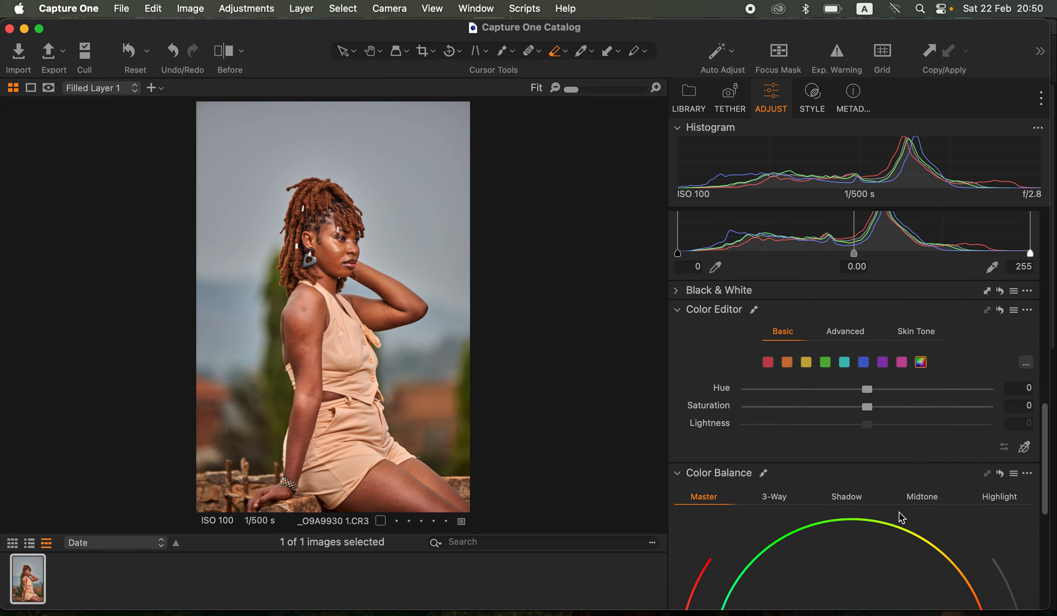
{"action": "left_click", "coordinate": [827, 363]}
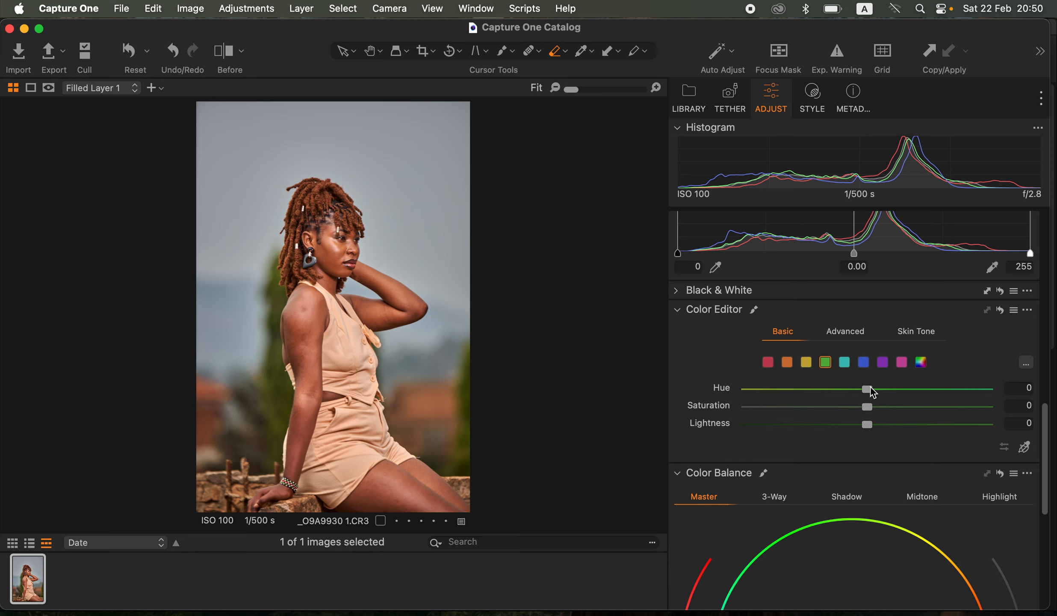
{"action": "left_click_drag", "start_coordinate": [873, 391], "coordinate": [992, 391]}
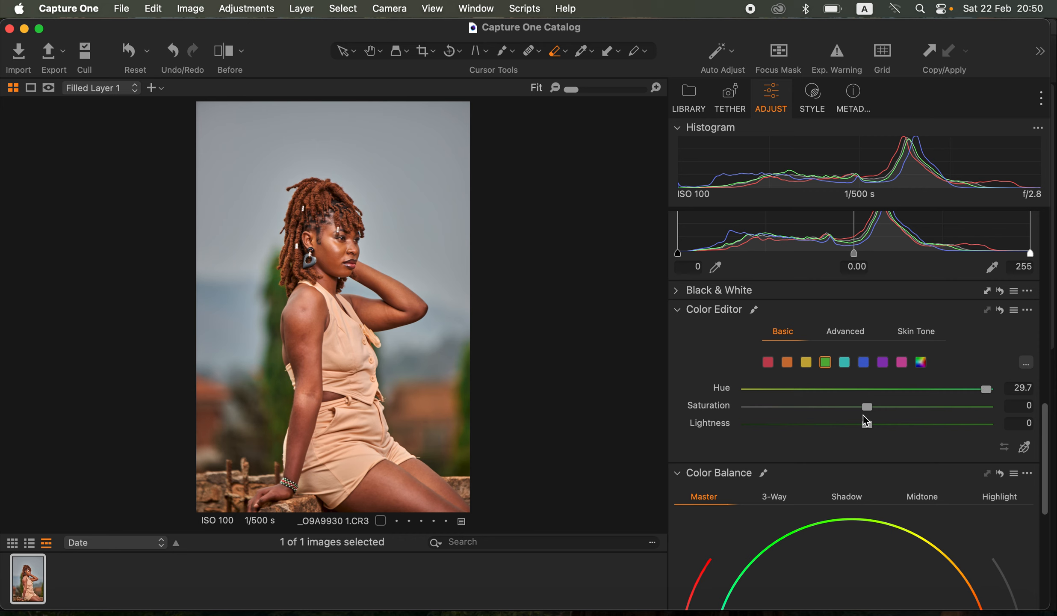
{"action": "left_click", "coordinate": [808, 364]}
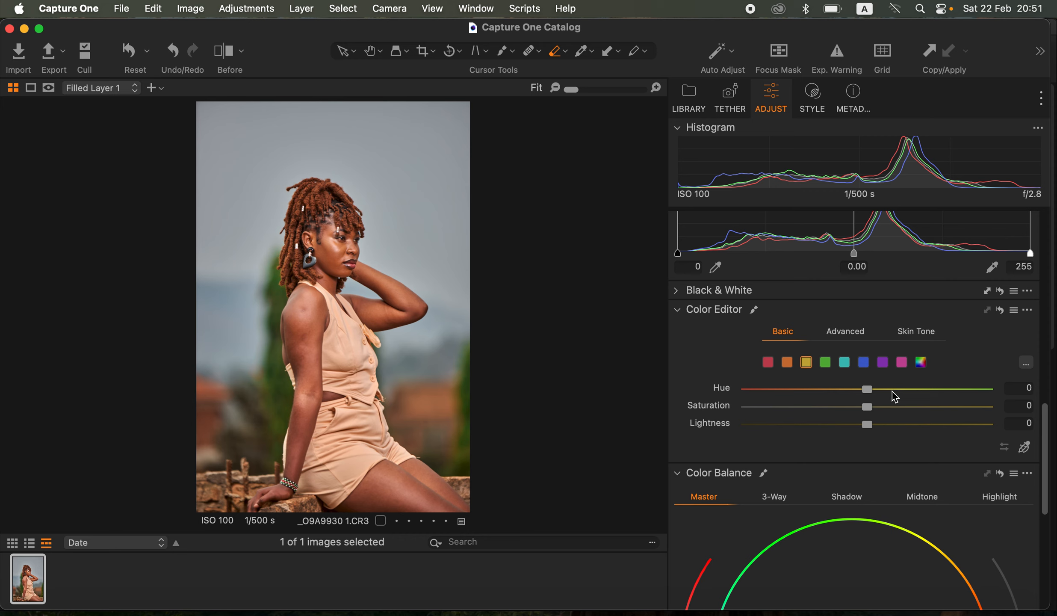
{"action": "left_click_drag", "start_coordinate": [871, 389], "coordinate": [919, 401]}
In the basic Color Editor, set the blue range's saturation to 80, hue to -4.1 and lightness to -12.
{"action": "left_click", "coordinate": [863, 364]}
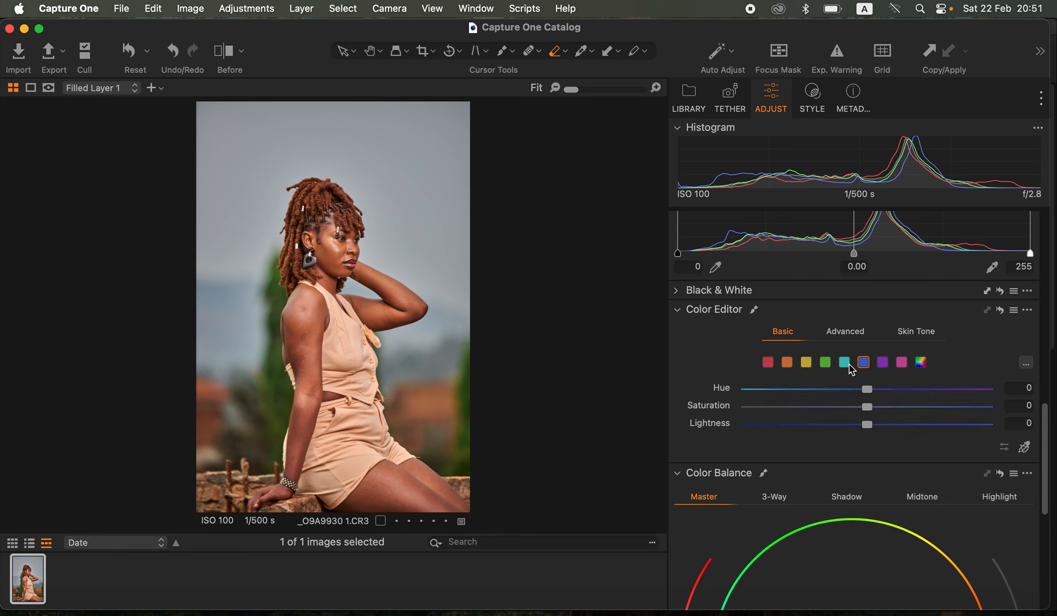
{"action": "left_click_drag", "start_coordinate": [898, 412], "coordinate": [1011, 404]}
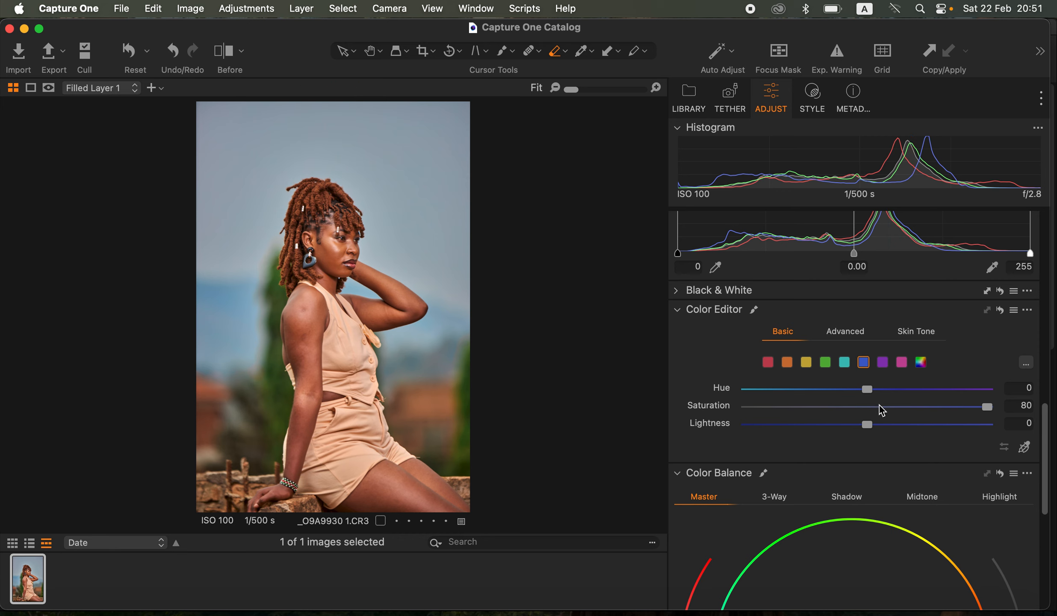
{"action": "left_click_drag", "start_coordinate": [868, 393], "coordinate": [848, 394]}
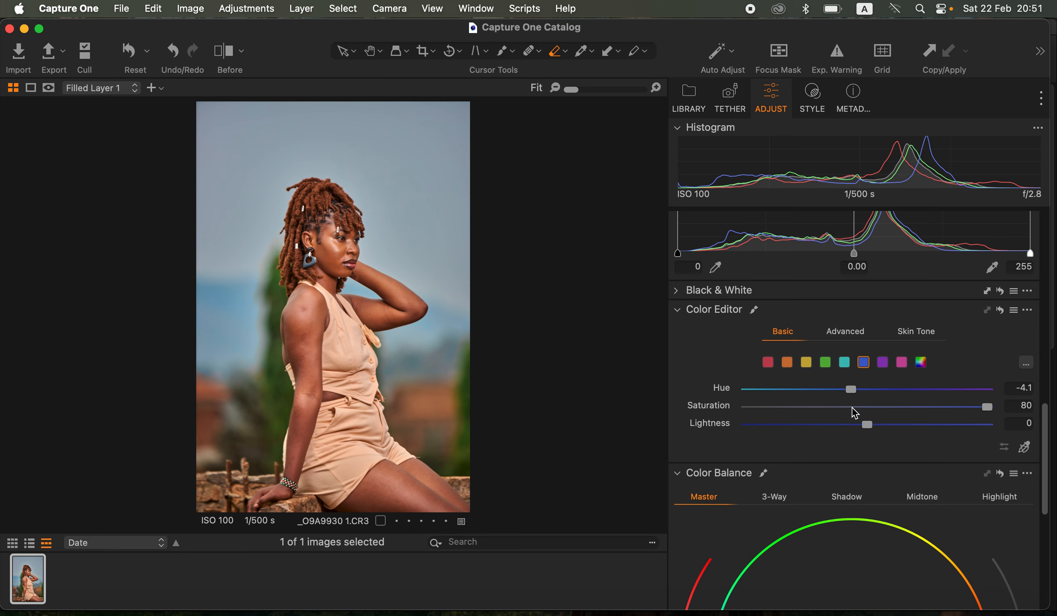
{"action": "left_click_drag", "start_coordinate": [851, 427], "coordinate": [839, 428]}
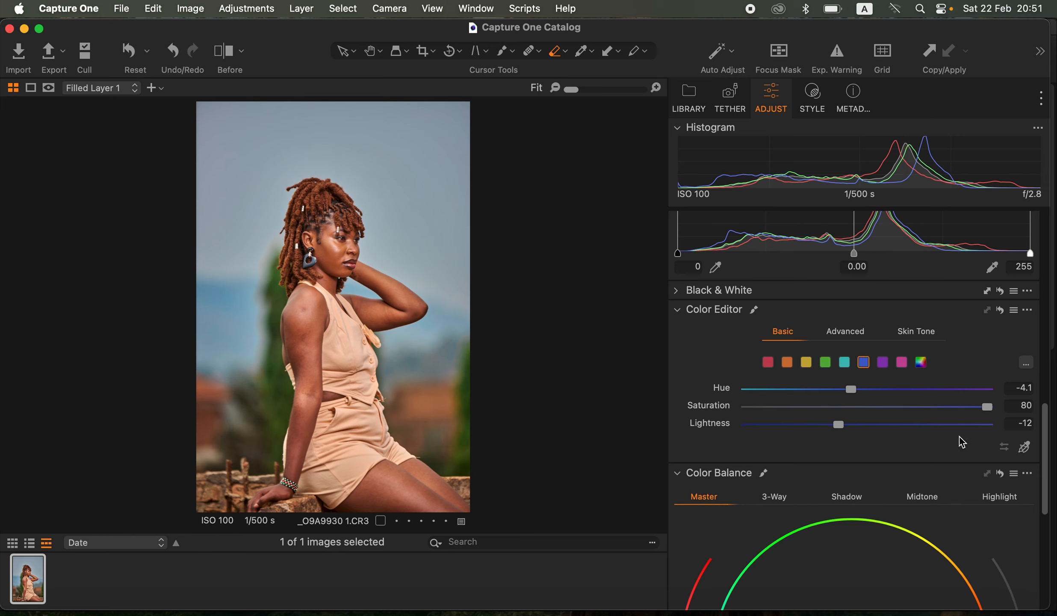
Sample the sky beside the woman's head as a new color range in the advanced Color Editor.
{"action": "left_click", "coordinate": [860, 335]}
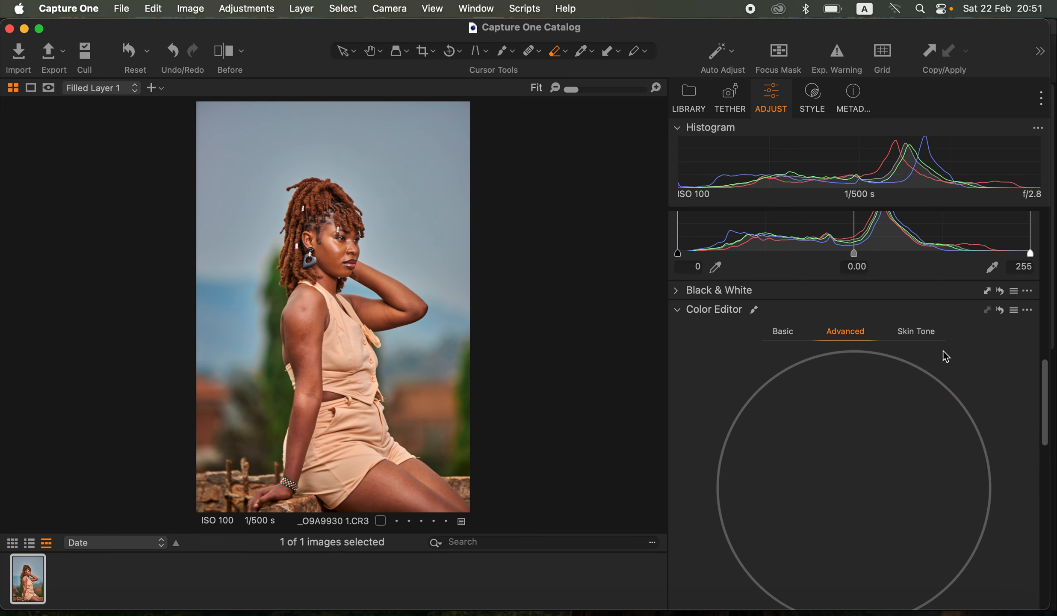
{"action": "left_click_drag", "start_coordinate": [1047, 402], "coordinate": [1047, 449]}
{"action": "scroll", "coordinate": [1037, 424], "scroll_direction": "down", "scroll_amount": 5}
{"action": "left_click", "coordinate": [1020, 377]}
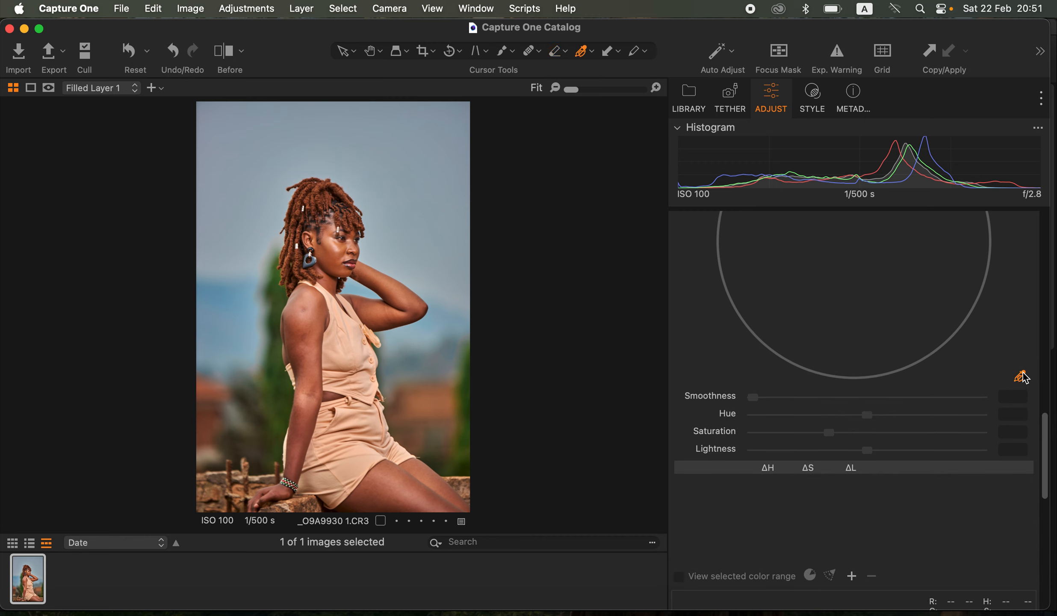
{"action": "left_click", "coordinate": [402, 232]}
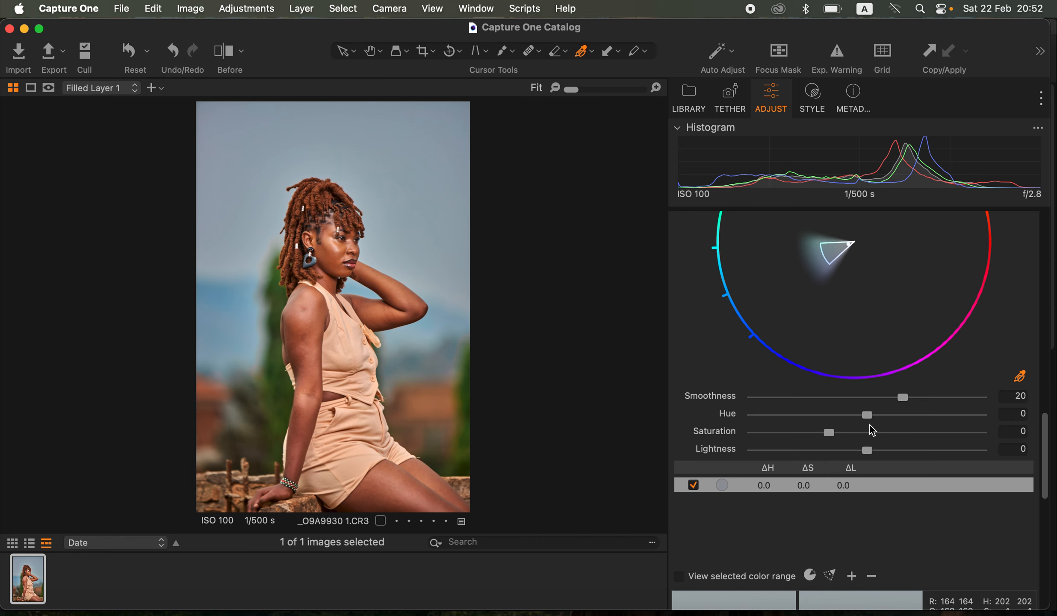
Set the sampled sky range's saturation to 200 and lightness to -30.6 in the advanced Color Editor.
{"action": "left_click_drag", "start_coordinate": [860, 433], "coordinate": [984, 435]}
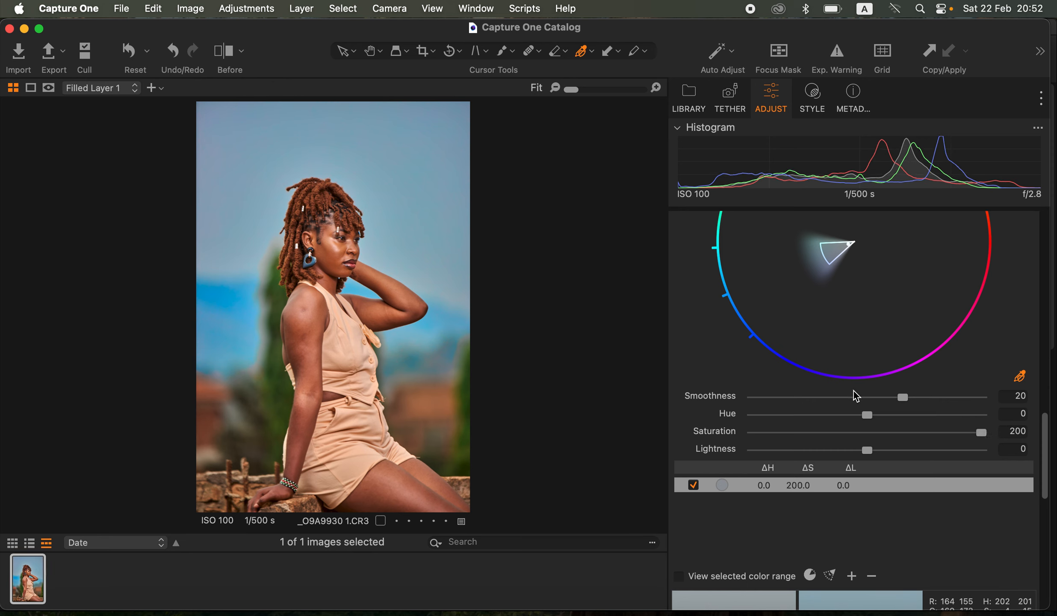
{"action": "left_click_drag", "start_coordinate": [867, 450], "coordinate": [834, 452]}
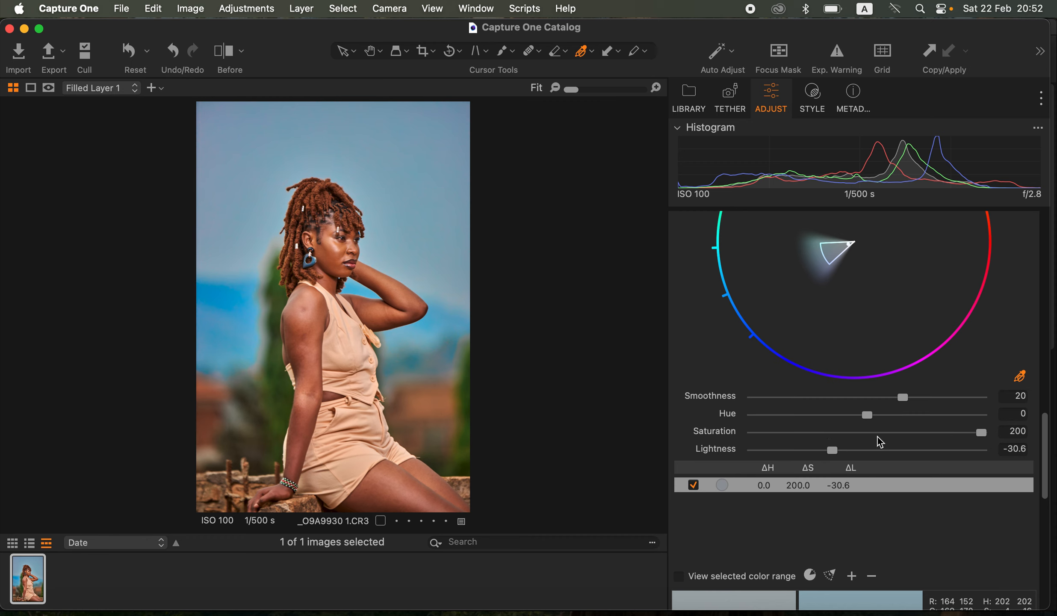
Sample the blue background beyond the woman's raised elbow as a second color range and set its saturation to 85.3.
{"action": "left_click", "coordinate": [1020, 376]}
{"action": "left_click", "coordinate": [1021, 378]}
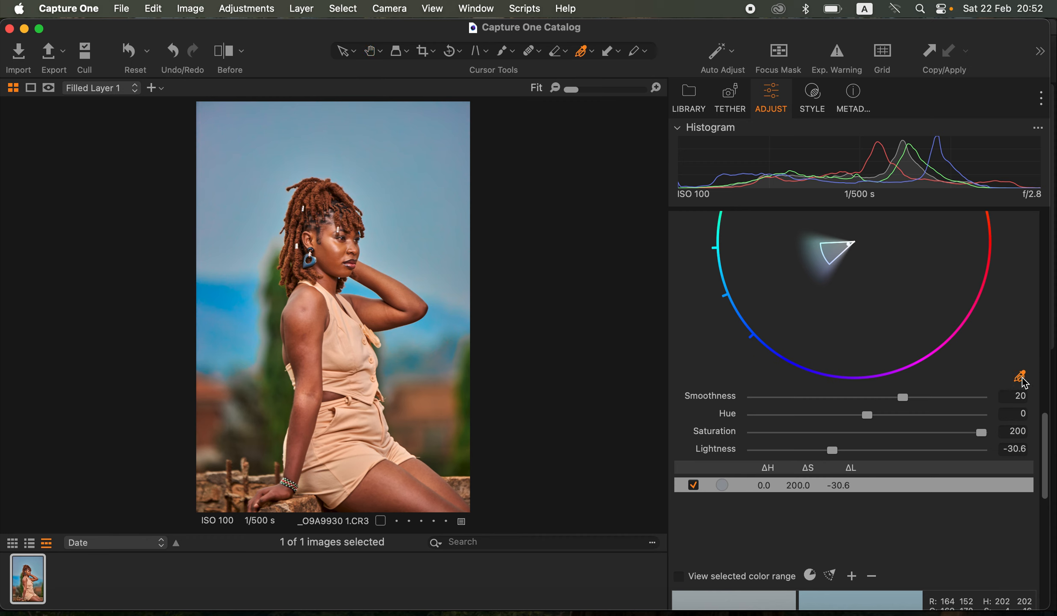
{"action": "left_click", "coordinate": [455, 299]}
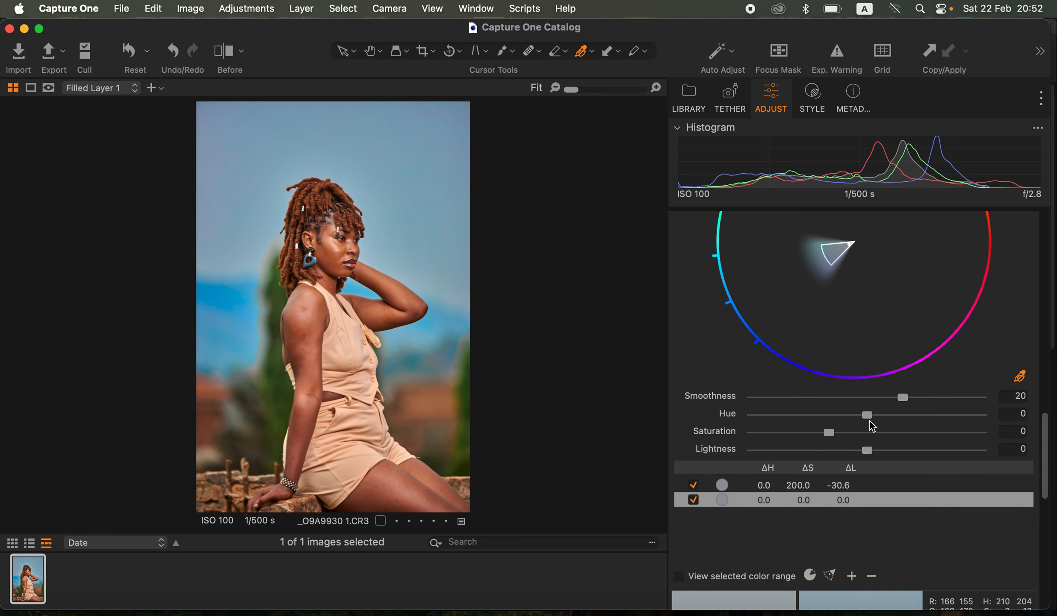
{"action": "left_click", "coordinate": [881, 432]}
{"action": "left_click_drag", "start_coordinate": [882, 433], "coordinate": [894, 435]}
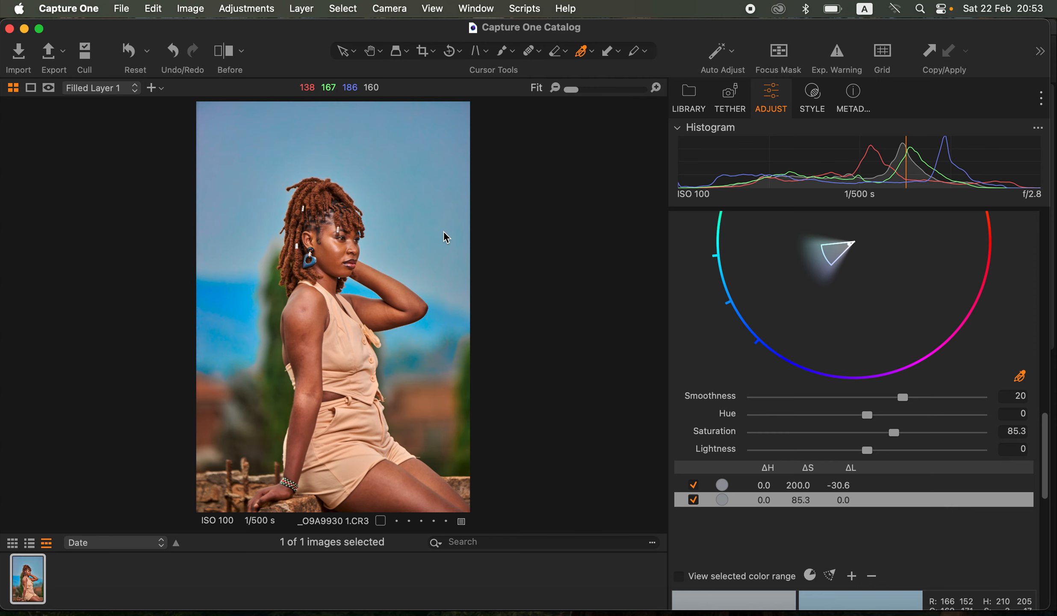
{"action": "left_click_drag", "start_coordinate": [1045, 451], "coordinate": [1039, 229]}
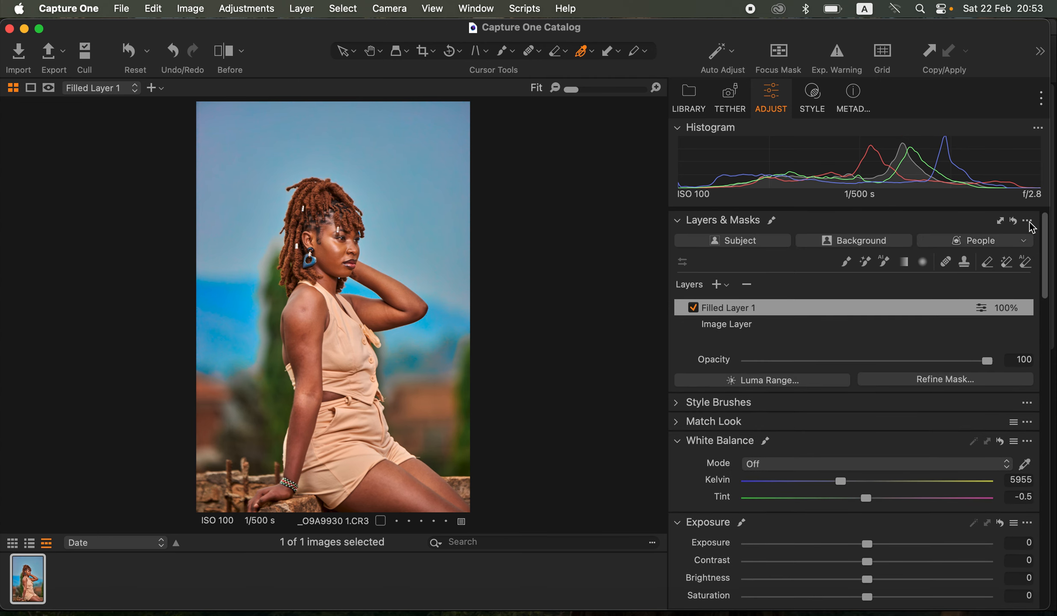
{"action": "left_click", "coordinate": [717, 289]}
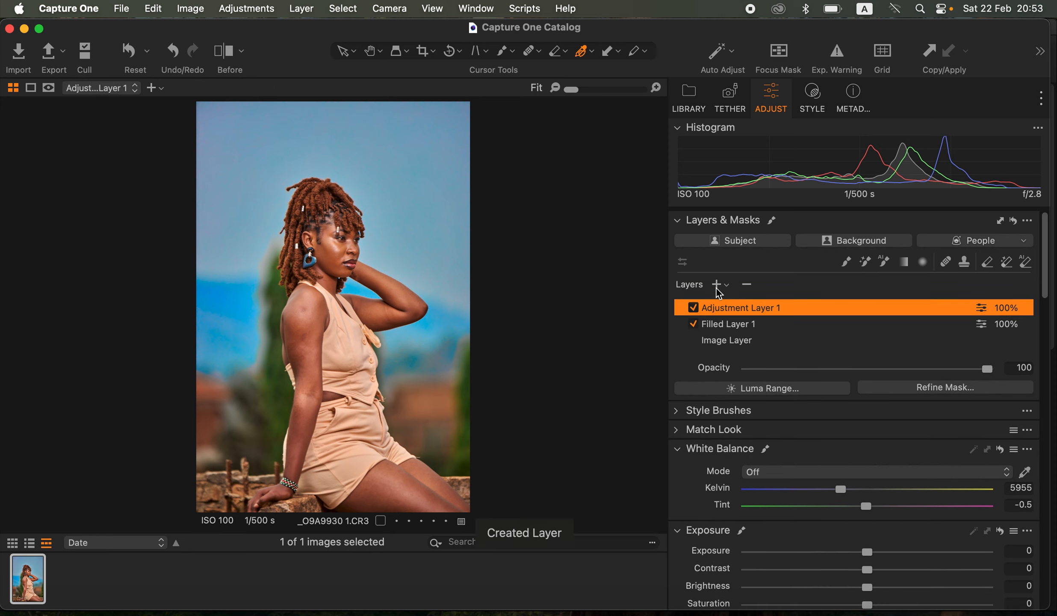
{"action": "key", "text": "z"}
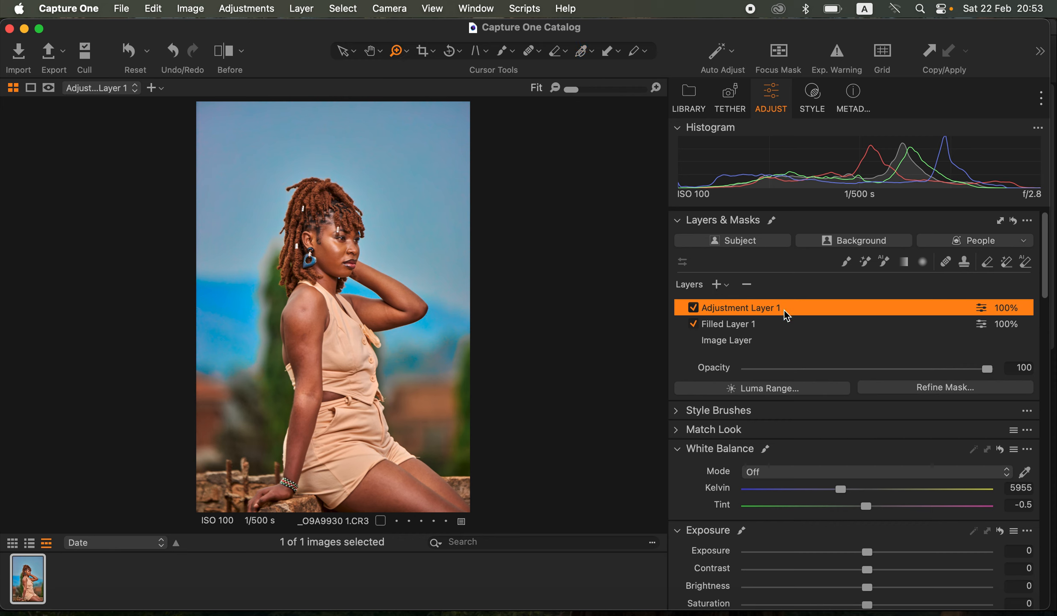
{"action": "key", "text": "super+z"}
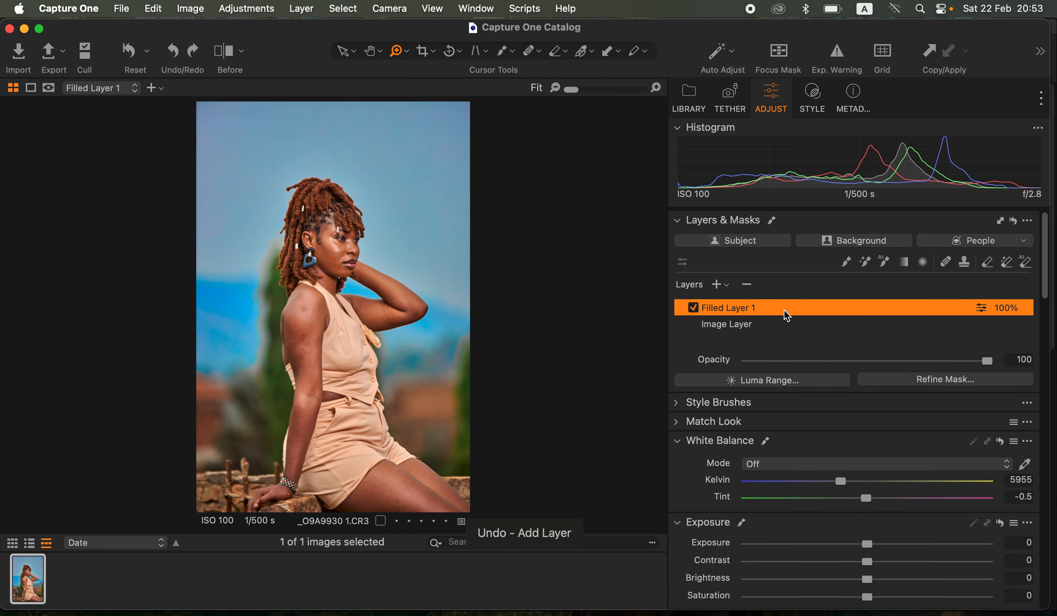
{"action": "left_click", "coordinate": [718, 286]}
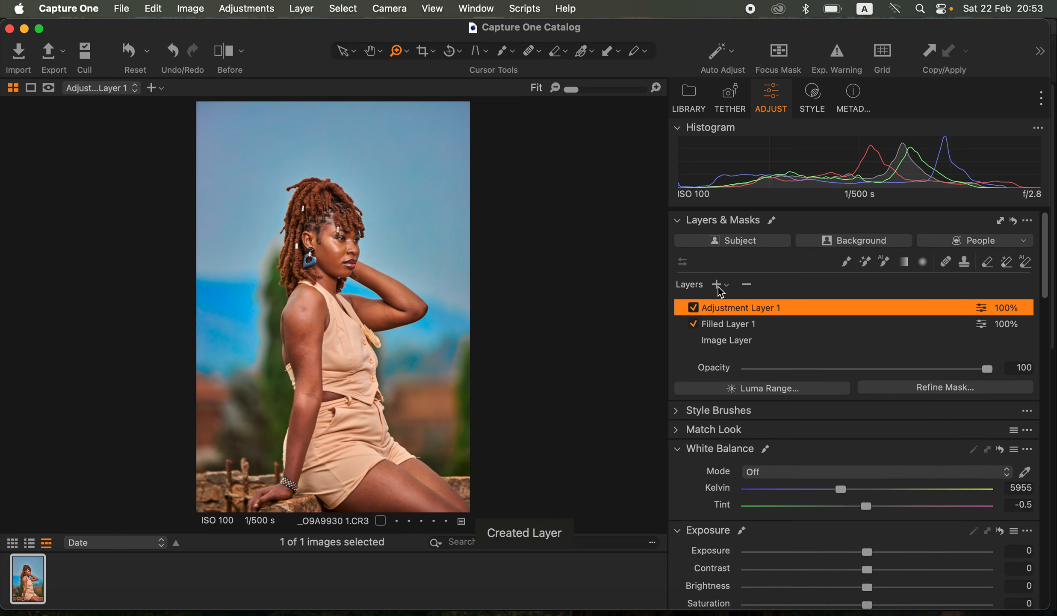
{"action": "key", "text": "super+z"}
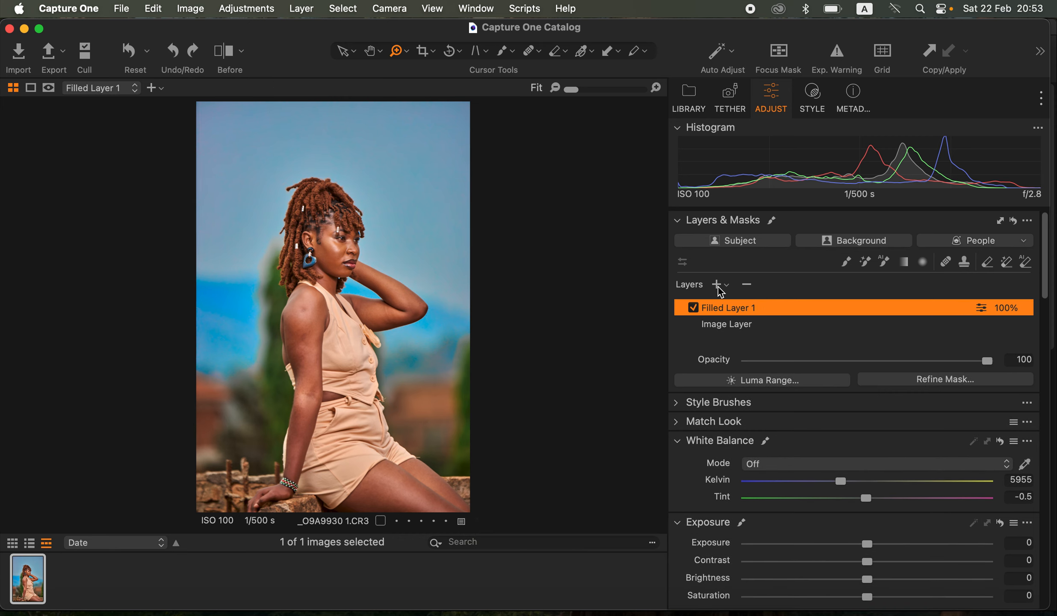
Add a new filled adjustment layer above Filled Layer 1.
{"action": "left_click", "coordinate": [716, 285]}
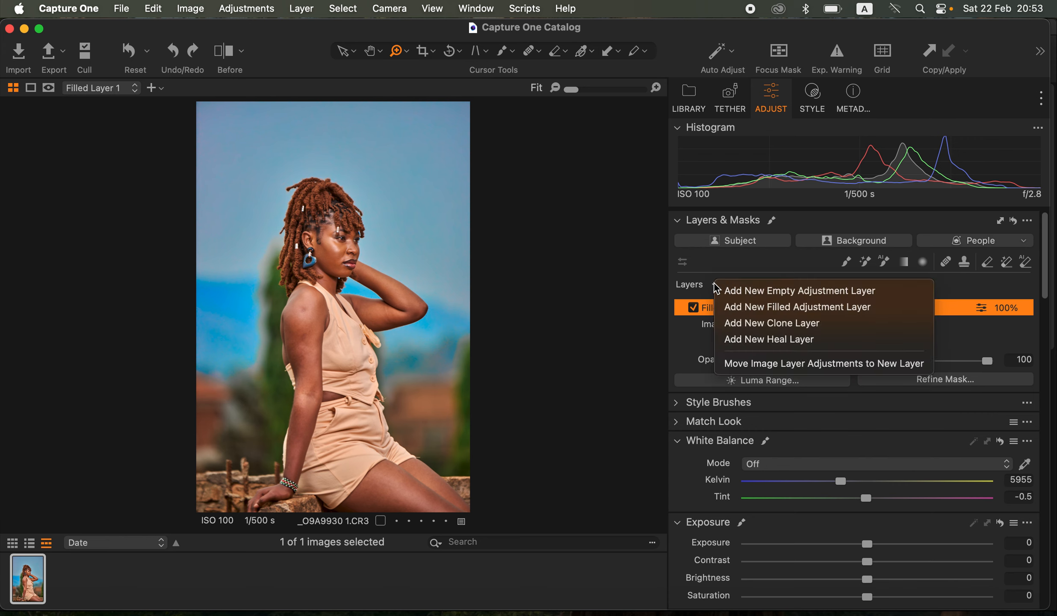
{"action": "left_click", "coordinate": [758, 312]}
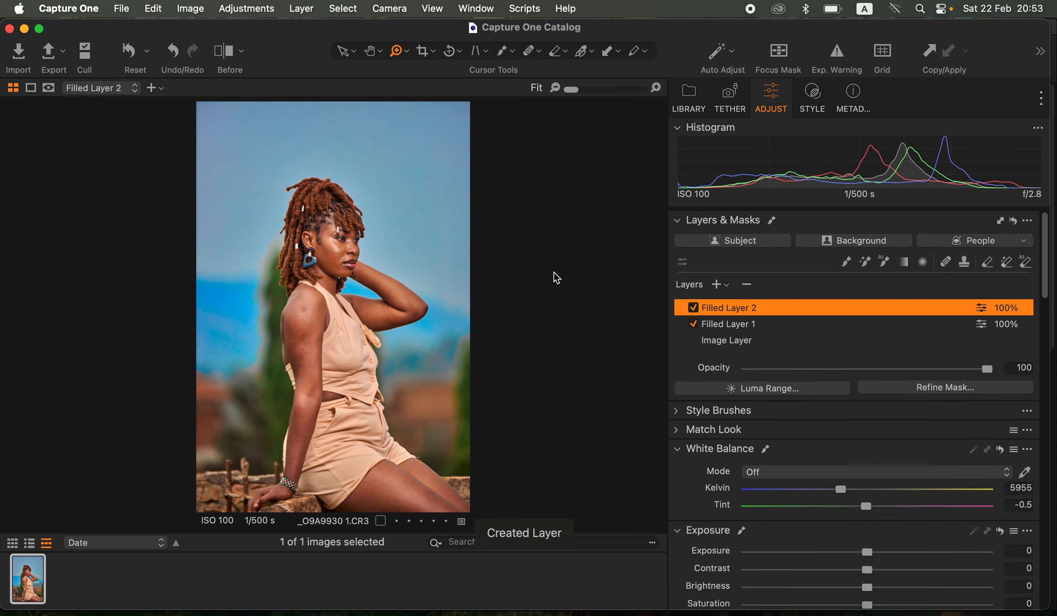
Sample the woman's cheek beside the earring as the skin color range in the Skin Tone Color Editor.
{"action": "scroll", "coordinate": [892, 355], "scroll_direction": "down", "scroll_amount": 15}
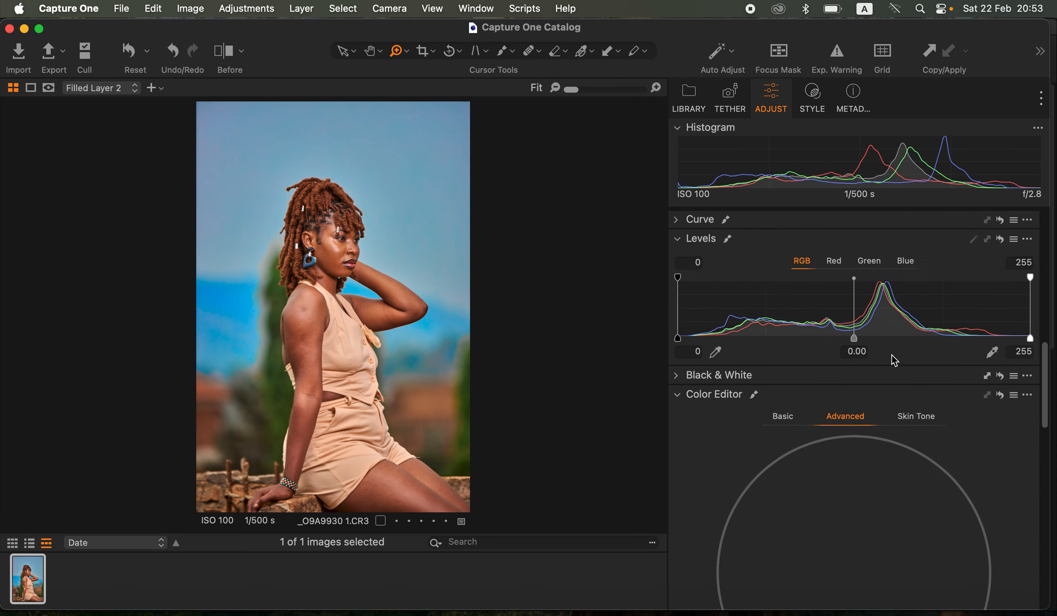
{"action": "scroll", "coordinate": [892, 355], "scroll_direction": "down", "scroll_amount": 2}
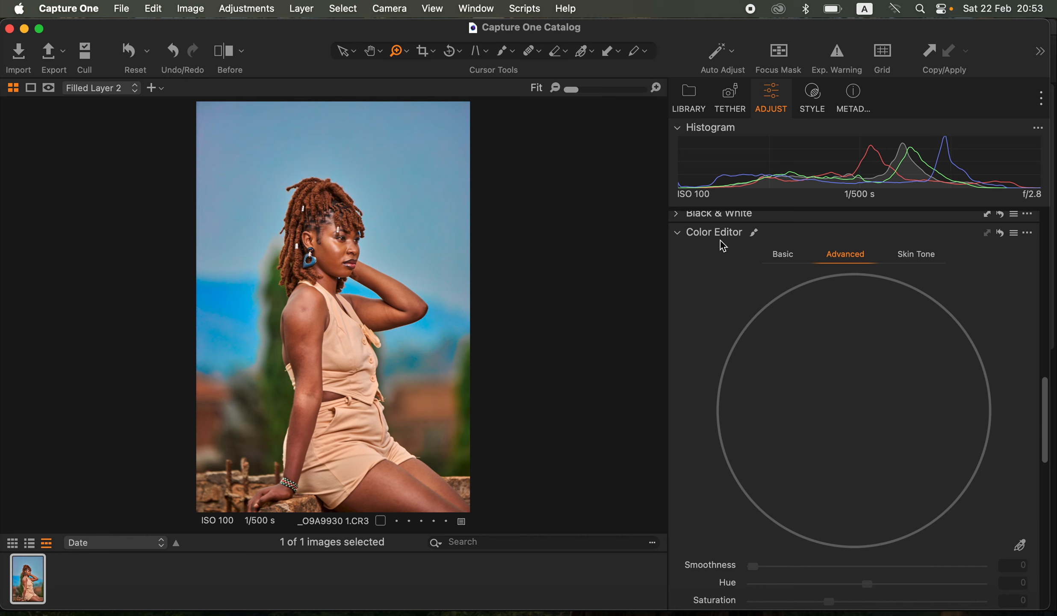
{"action": "left_click", "coordinate": [917, 254]}
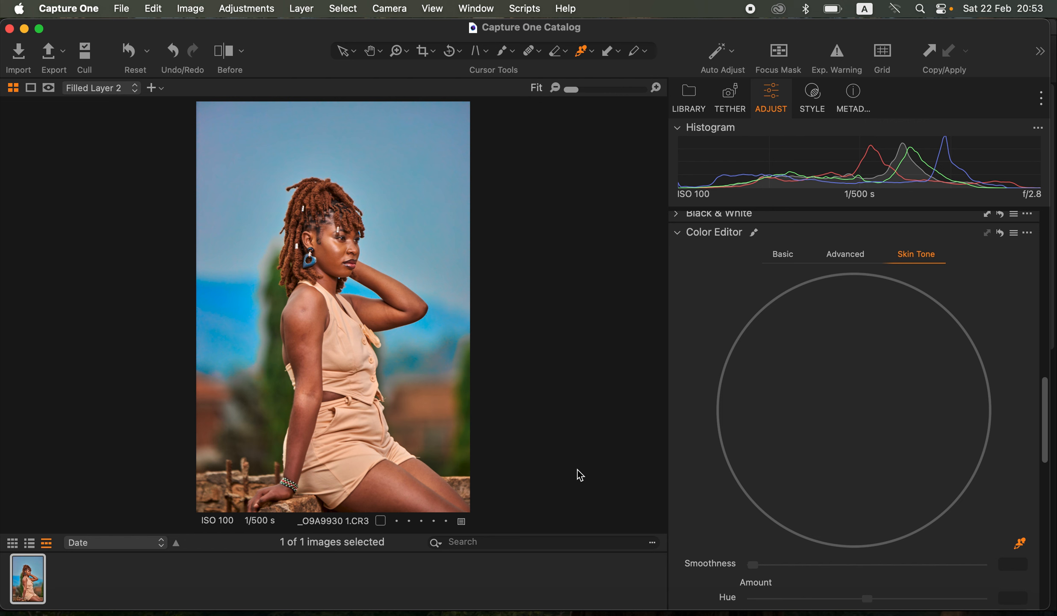
{"action": "key", "text": "super+equal"}
{"action": "key", "text": "super+equal"}
{"action": "key", "text": "super+equal"}
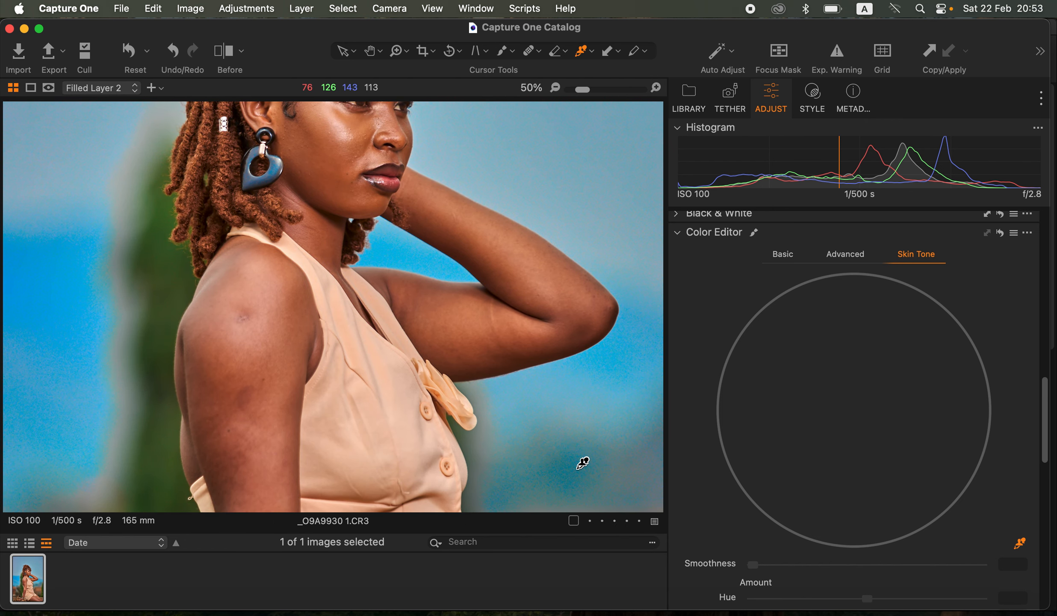
{"action": "left_click", "coordinate": [321, 163]}
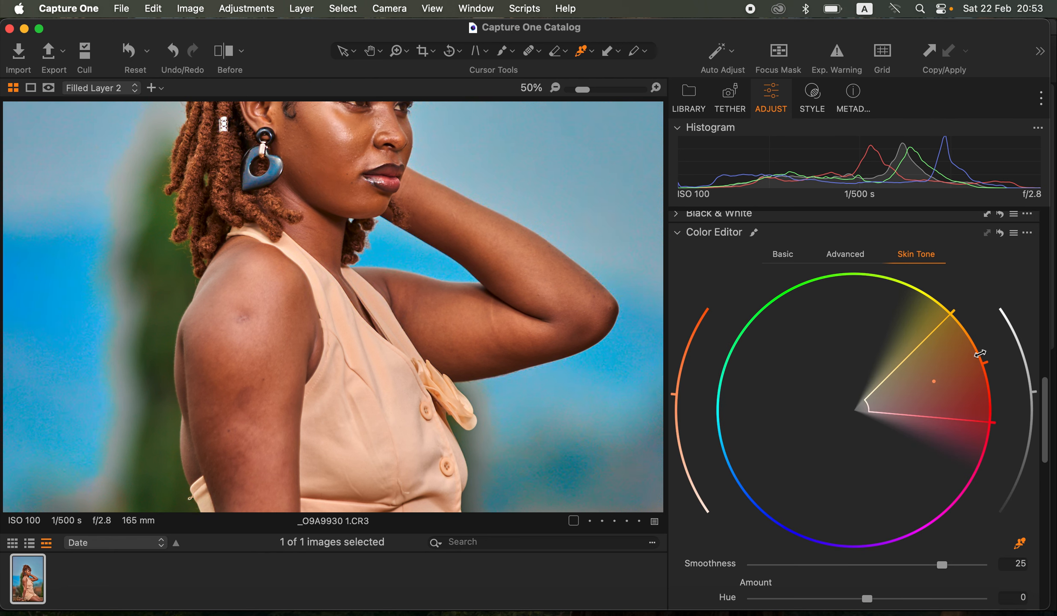
Set the skin tone's hue uniformity to 91.9 and saturation uniformity to 86.6.
{"action": "left_click_drag", "start_coordinate": [1045, 425], "coordinate": [1046, 457]}
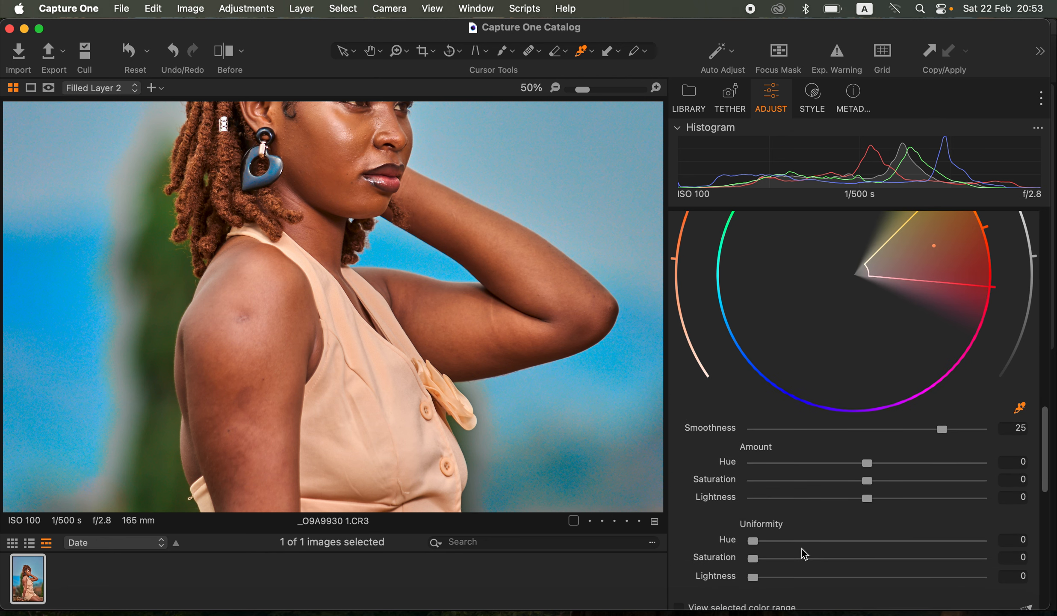
{"action": "left_click_drag", "start_coordinate": [799, 540], "coordinate": [933, 544]}
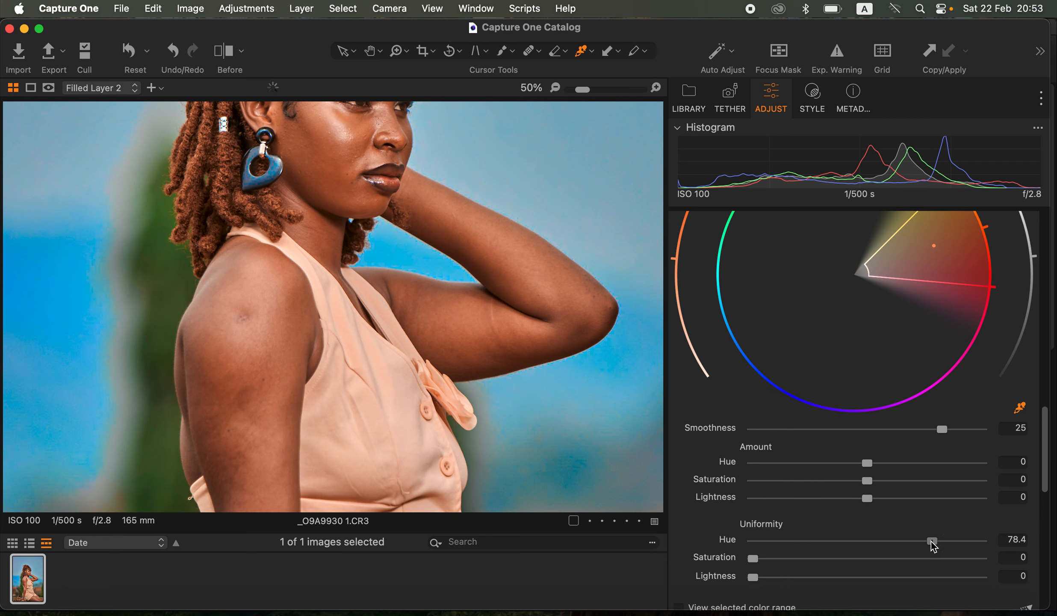
{"action": "left_click_drag", "start_coordinate": [796, 568], "coordinate": [952, 559]}
{"action": "left_click_drag", "start_coordinate": [946, 543], "coordinate": [964, 549]}
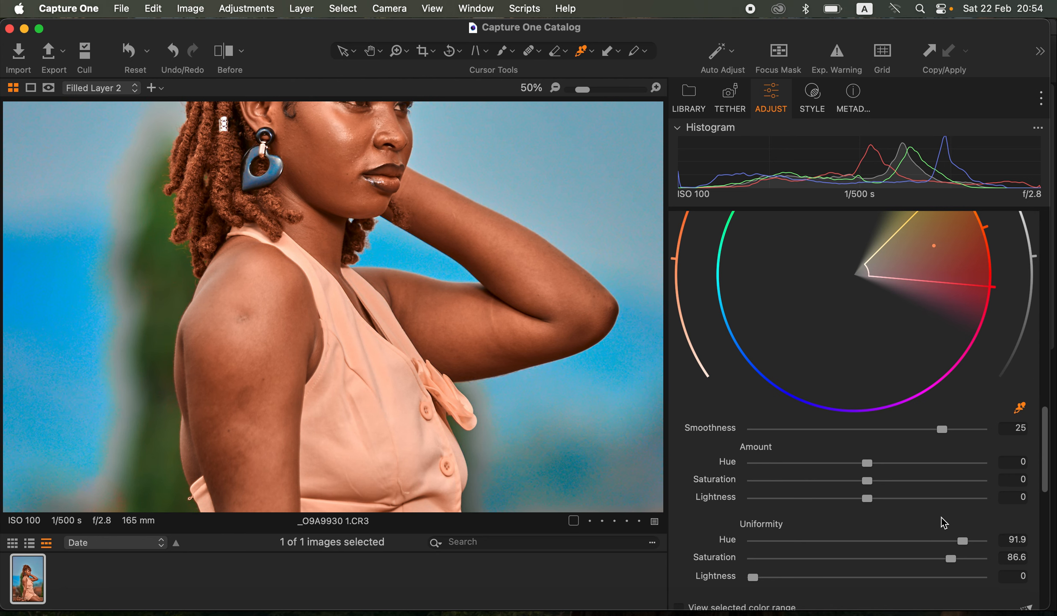
Try shifting the skin tone's Amount hue while viewing the whole portrait.
{"action": "key", "text": "super+0"}
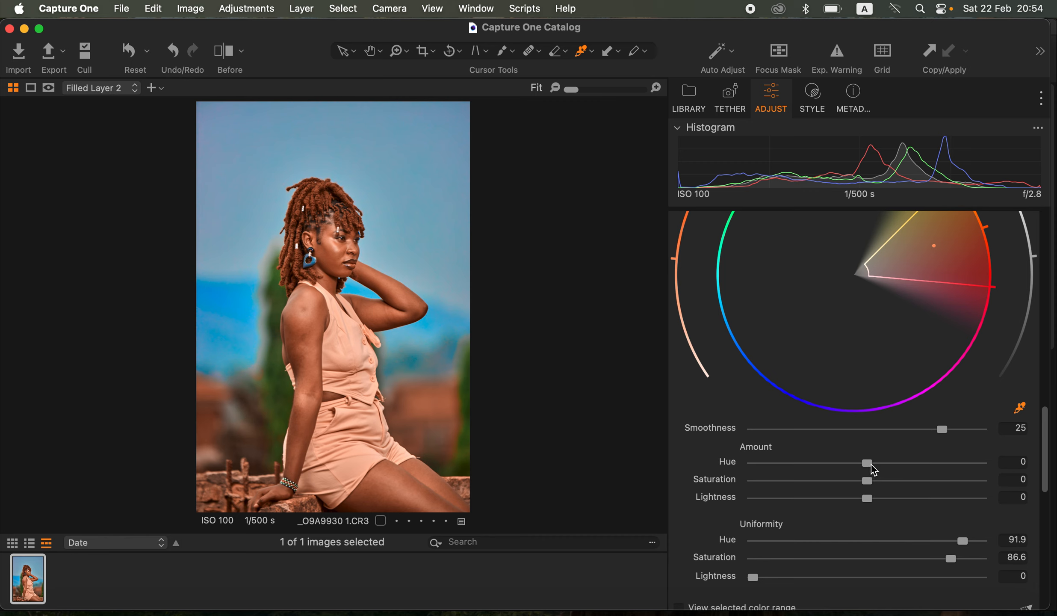
{"action": "left_click_drag", "start_coordinate": [873, 469], "coordinate": [899, 468]}
{"action": "left_click_drag", "start_coordinate": [900, 464], "coordinate": [872, 481]}
Compare the original and graded portrait with the before/after split, sweeping the divider across the image.
{"action": "left_click_drag", "start_coordinate": [1045, 443], "coordinate": [1037, 283]}
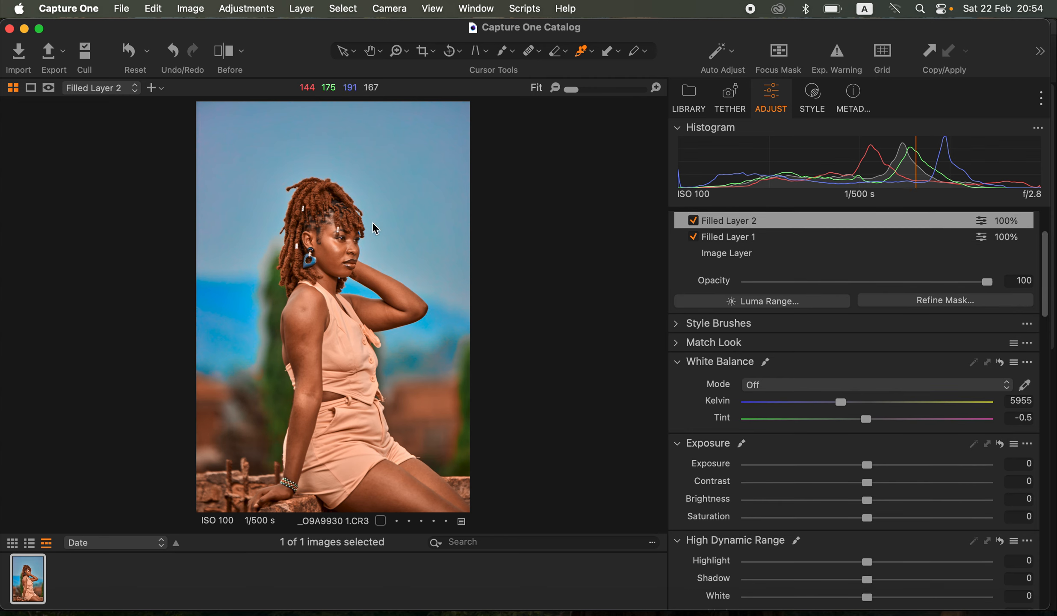
{"action": "left_click", "coordinate": [230, 75]}
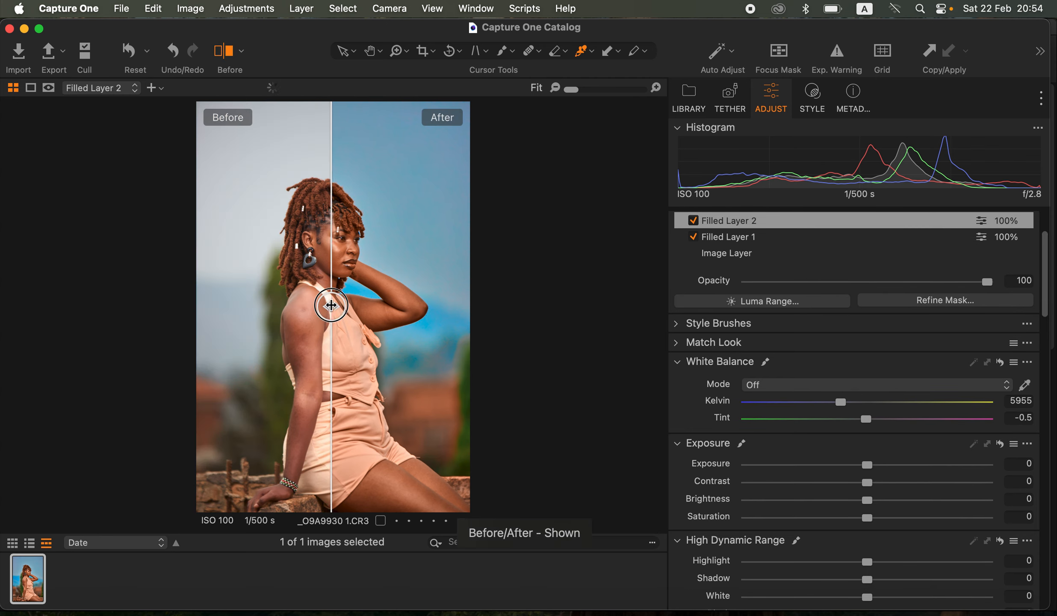
{"action": "left_click_drag", "start_coordinate": [330, 299], "coordinate": [446, 294]}
{"action": "left_click_drag", "start_coordinate": [206, 313], "coordinate": [153, 338]}
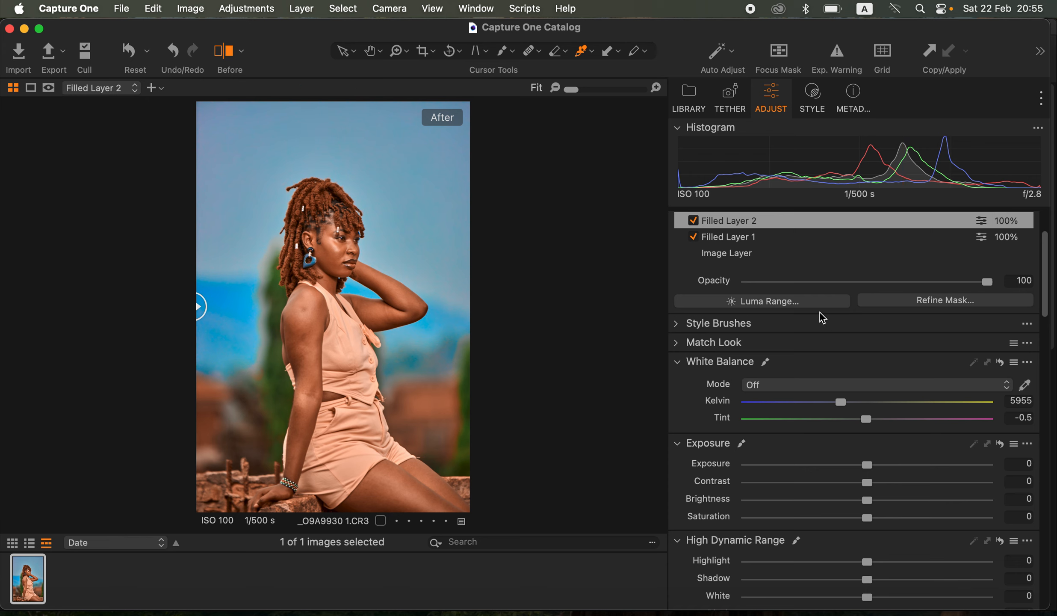
Erase Filled Layer 2's mask along the edges of the woman's vest, with the mask overlay shown.
{"action": "mouse_move", "coordinate": [743, 337]}
{"action": "scroll", "coordinate": [1017, 284], "scroll_direction": "up", "scroll_amount": 4}
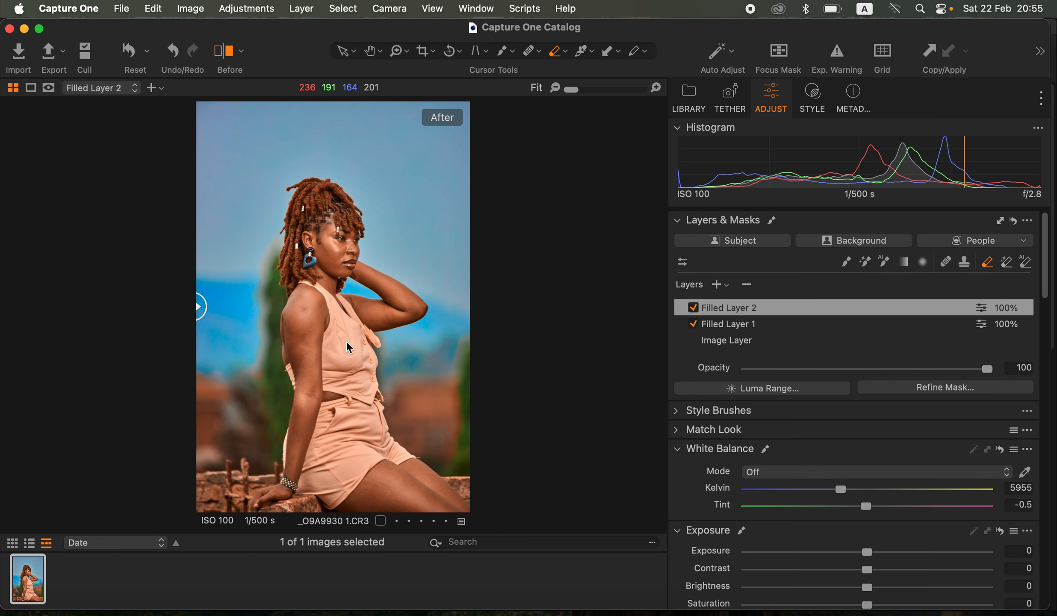
{"action": "key", "text": "super+equal"}
{"action": "key", "text": "super+equal"}
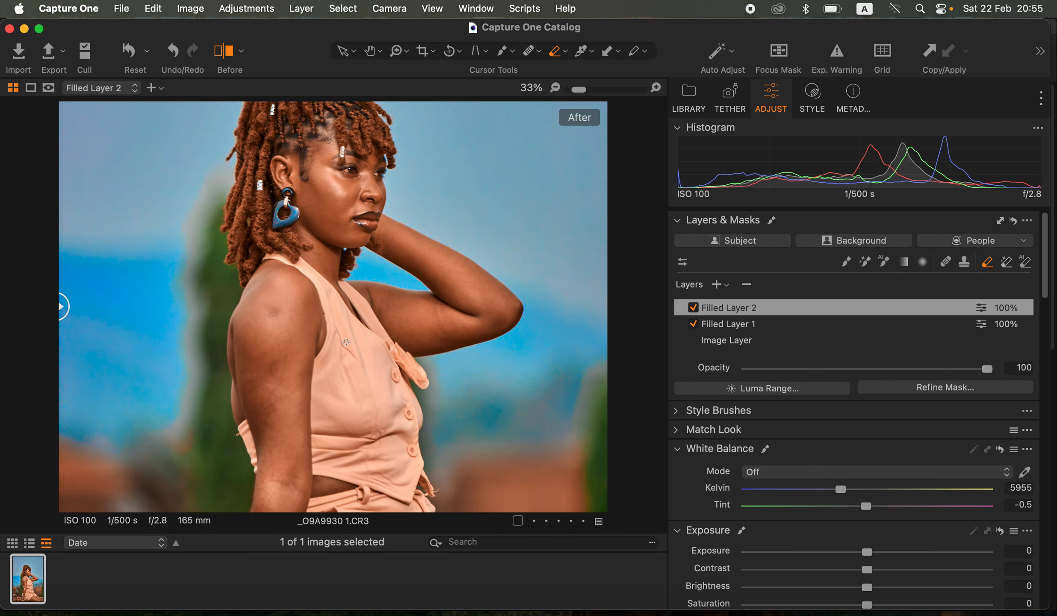
{"action": "mouse_move", "coordinate": [325, 351]}
{"action": "left_mouse_down"}
{"action": "mouse_move", "coordinate": [318, 359]}
{"action": "mouse_move", "coordinate": [331, 328]}
{"action": "mouse_move", "coordinate": [323, 300]}
{"action": "mouse_move", "coordinate": [333, 325]}
{"action": "left_mouse_up"}
{"action": "key", "text": "m"}
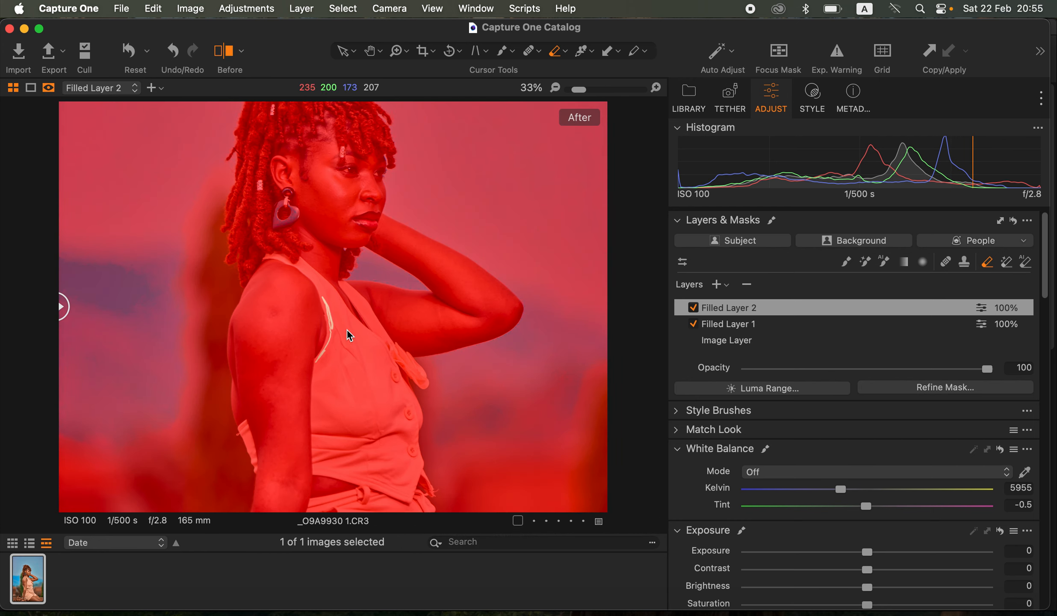
{"action": "mouse_move", "coordinate": [328, 338]}
{"action": "left_mouse_down"}
{"action": "mouse_move", "coordinate": [314, 367]}
{"action": "mouse_move", "coordinate": [314, 467]}
{"action": "mouse_move", "coordinate": [351, 472]}
{"action": "mouse_move", "coordinate": [316, 469]}
{"action": "mouse_move", "coordinate": [376, 480]}
{"action": "mouse_move", "coordinate": [401, 499]}
{"action": "mouse_move", "coordinate": [333, 474]}
{"action": "mouse_move", "coordinate": [407, 497]}
{"action": "mouse_move", "coordinate": [414, 482]}
{"action": "mouse_move", "coordinate": [430, 487]}
{"action": "mouse_move", "coordinate": [399, 369]}
{"action": "mouse_move", "coordinate": [424, 380]}
{"action": "mouse_move", "coordinate": [346, 287]}
{"action": "mouse_move", "coordinate": [390, 336]}
{"action": "mouse_move", "coordinate": [353, 297]}
{"action": "mouse_move", "coordinate": [375, 335]}
{"action": "mouse_move", "coordinate": [352, 319]}
{"action": "mouse_move", "coordinate": [300, 262]}
{"action": "mouse_move", "coordinate": [352, 321]}
{"action": "mouse_move", "coordinate": [319, 287]}
{"action": "mouse_move", "coordinate": [330, 335]}
{"action": "mouse_move", "coordinate": [296, 265]}
{"action": "mouse_move", "coordinate": [270, 256]}
{"action": "mouse_move", "coordinate": [300, 274]}
{"action": "mouse_move", "coordinate": [359, 352]}
{"action": "mouse_move", "coordinate": [366, 333]}
{"action": "mouse_move", "coordinate": [387, 349]}
{"action": "mouse_move", "coordinate": [401, 400]}
{"action": "mouse_move", "coordinate": [394, 437]}
{"action": "left_mouse_up"}
Erase the mask along the outline of the shorts and across the inside of the vest and shorts.
{"action": "scroll", "coordinate": [349, 396], "scroll_direction": "down", "scroll_amount": 3}
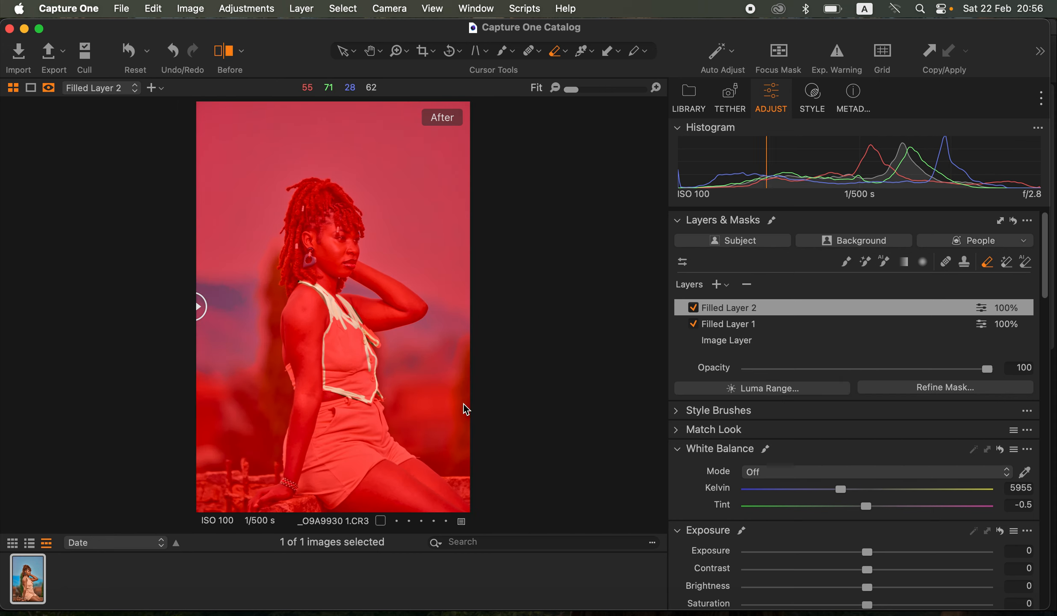
{"action": "mouse_move", "coordinate": [366, 404]}
{"action": "left_mouse_down"}
{"action": "mouse_move", "coordinate": [330, 400]}
{"action": "mouse_move", "coordinate": [318, 417]}
{"action": "mouse_move", "coordinate": [304, 489]}
{"action": "mouse_move", "coordinate": [330, 510]}
{"action": "mouse_move", "coordinate": [375, 464]}
{"action": "mouse_move", "coordinate": [408, 461]}
{"action": "mouse_move", "coordinate": [385, 409]}
{"action": "mouse_move", "coordinate": [367, 400]}
{"action": "mouse_move", "coordinate": [339, 412]}
{"action": "mouse_move", "coordinate": [346, 423]}
{"action": "left_mouse_up"}
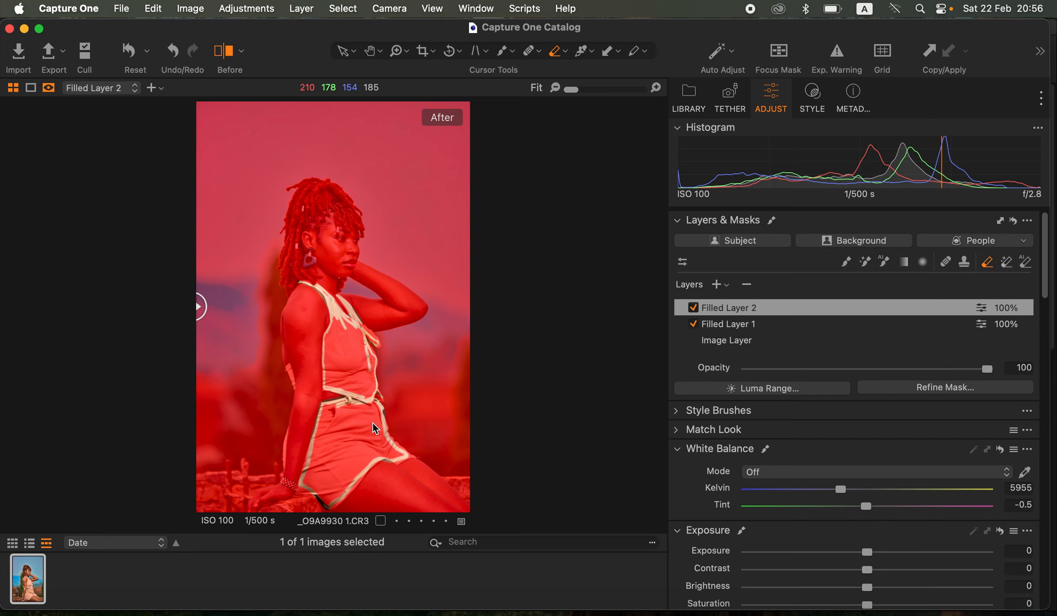
{"action": "mouse_move", "coordinate": [359, 371]}
{"action": "left_mouse_down"}
{"action": "mouse_move", "coordinate": [329, 356]}
{"action": "mouse_move", "coordinate": [329, 335]}
{"action": "mouse_move", "coordinate": [363, 370]}
{"action": "mouse_move", "coordinate": [353, 339]}
{"action": "mouse_move", "coordinate": [364, 345]}
{"action": "mouse_move", "coordinate": [357, 330]}
{"action": "mouse_move", "coordinate": [366, 331]}
{"action": "mouse_move", "coordinate": [344, 317]}
{"action": "mouse_move", "coordinate": [365, 384]}
{"action": "mouse_move", "coordinate": [340, 370]}
{"action": "mouse_move", "coordinate": [356, 384]}
{"action": "mouse_move", "coordinate": [331, 378]}
{"action": "mouse_move", "coordinate": [355, 390]}
{"action": "mouse_move", "coordinate": [373, 378]}
{"action": "mouse_move", "coordinate": [365, 409]}
{"action": "mouse_move", "coordinate": [319, 431]}
{"action": "mouse_move", "coordinate": [321, 480]}
{"action": "mouse_move", "coordinate": [332, 494]}
{"action": "mouse_move", "coordinate": [347, 483]}
{"action": "mouse_move", "coordinate": [364, 439]}
{"action": "mouse_move", "coordinate": [396, 443]}
{"action": "mouse_move", "coordinate": [386, 448]}
{"action": "mouse_move", "coordinate": [396, 453]}
{"action": "mouse_move", "coordinate": [355, 463]}
{"action": "mouse_move", "coordinate": [352, 488]}
{"action": "mouse_move", "coordinate": [333, 498]}
{"action": "mouse_move", "coordinate": [309, 479]}
{"action": "mouse_move", "coordinate": [314, 486]}
{"action": "mouse_move", "coordinate": [341, 442]}
{"action": "mouse_move", "coordinate": [326, 410]}
{"action": "mouse_move", "coordinate": [359, 411]}
{"action": "mouse_move", "coordinate": [356, 427]}
{"action": "mouse_move", "coordinate": [372, 413]}
{"action": "mouse_move", "coordinate": [383, 425]}
{"action": "mouse_move", "coordinate": [352, 431]}
{"action": "mouse_move", "coordinate": [326, 502]}
{"action": "mouse_move", "coordinate": [327, 450]}
{"action": "mouse_move", "coordinate": [348, 420]}
{"action": "mouse_move", "coordinate": [345, 388]}
{"action": "mouse_move", "coordinate": [326, 380]}
{"action": "mouse_move", "coordinate": [353, 371]}
{"action": "mouse_move", "coordinate": [359, 348]}
{"action": "mouse_move", "coordinate": [373, 364]}
{"action": "mouse_move", "coordinate": [354, 346]}
{"action": "left_mouse_up"}
{"action": "left_click_drag", "start_coordinate": [288, 373], "coordinate": [289, 373]}
{"action": "mouse_move", "coordinate": [283, 446]}
{"action": "left_mouse_down"}
{"action": "mouse_move", "coordinate": [283, 455]}
{"action": "mouse_move", "coordinate": [289, 424]}
{"action": "left_mouse_up"}
{"action": "left_click_drag", "start_coordinate": [319, 474], "coordinate": [314, 479]}
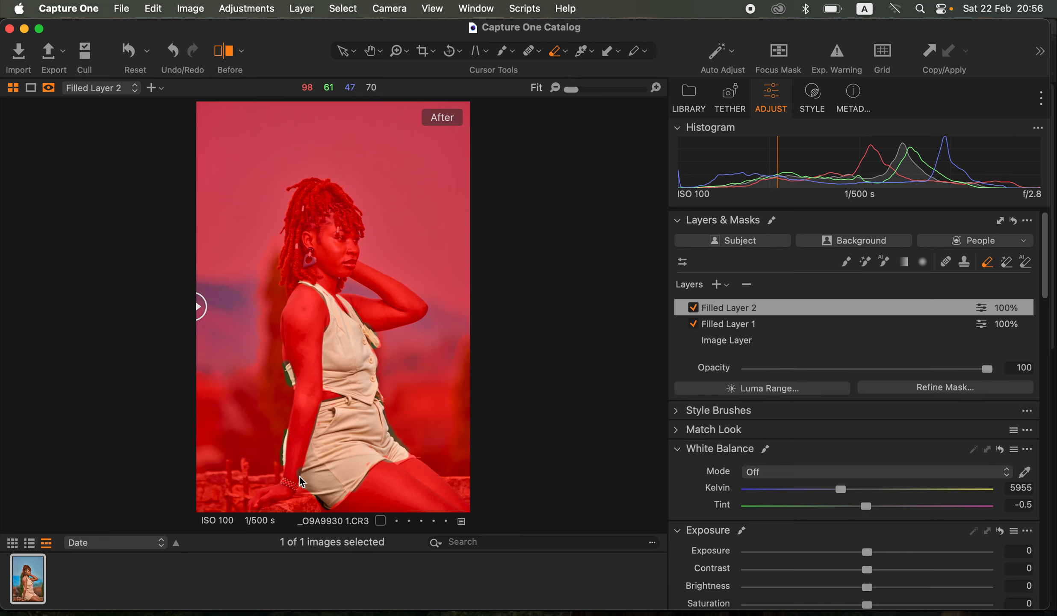
Paint the mask back over the woman's lower forearm beside the shorts.
{"action": "key", "text": "b"}
{"action": "left_click_drag", "start_coordinate": [297, 469], "coordinate": [298, 473]}
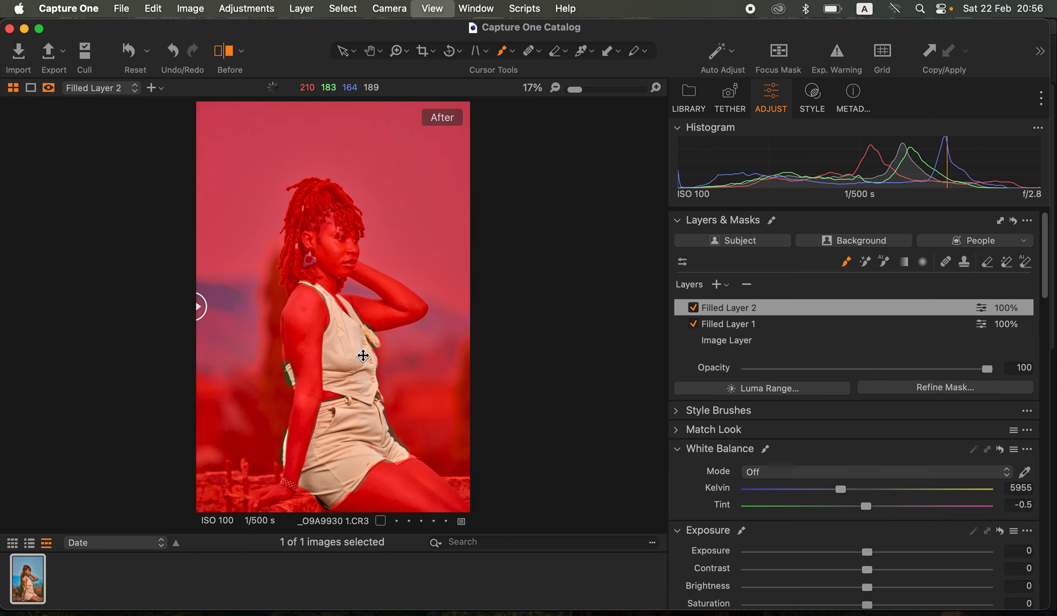
Erase the mask from the woman's lips and hide the mask overlay.
{"action": "scroll", "coordinate": [364, 359], "scroll_direction": "up", "scroll_amount": 2}
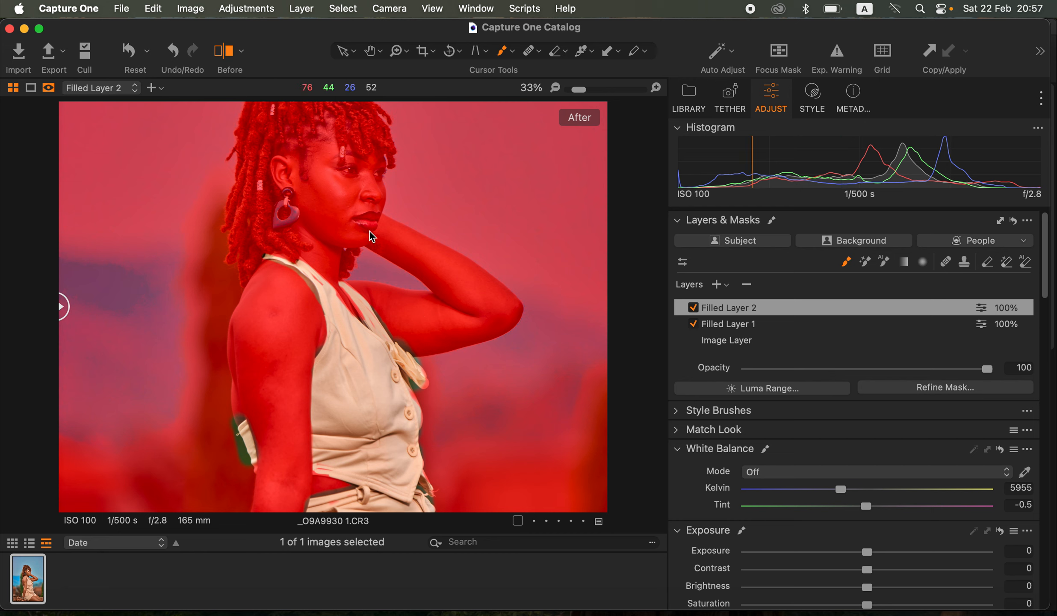
{"action": "key", "text": "e"}
{"action": "mouse_move", "coordinate": [370, 225]}
{"action": "left_mouse_down"}
{"action": "mouse_move", "coordinate": [376, 219]}
{"action": "mouse_move", "coordinate": [369, 224]}
{"action": "left_mouse_up"}
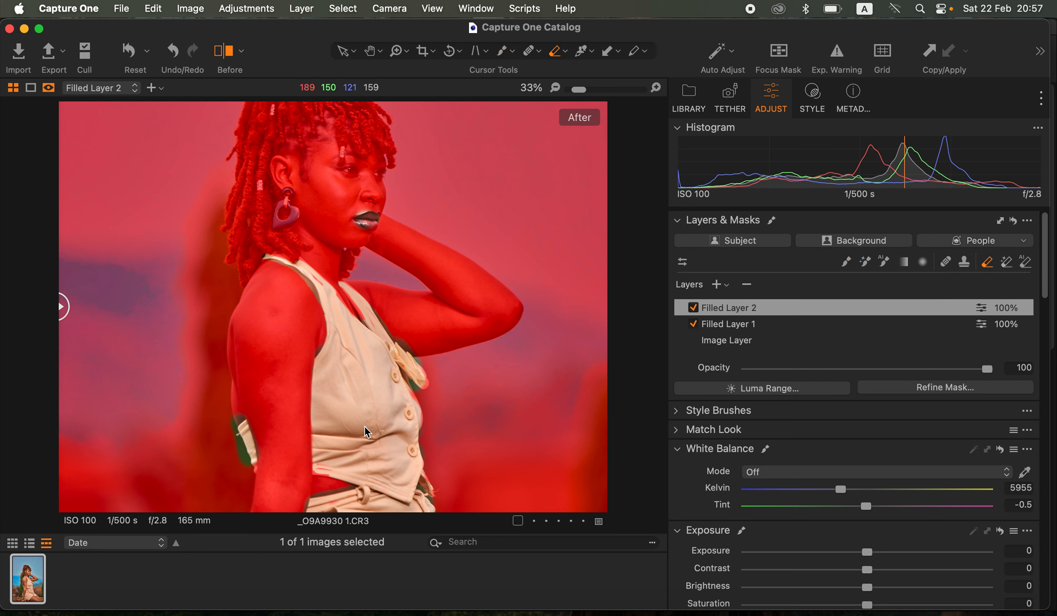
{"action": "key", "text": "m"}
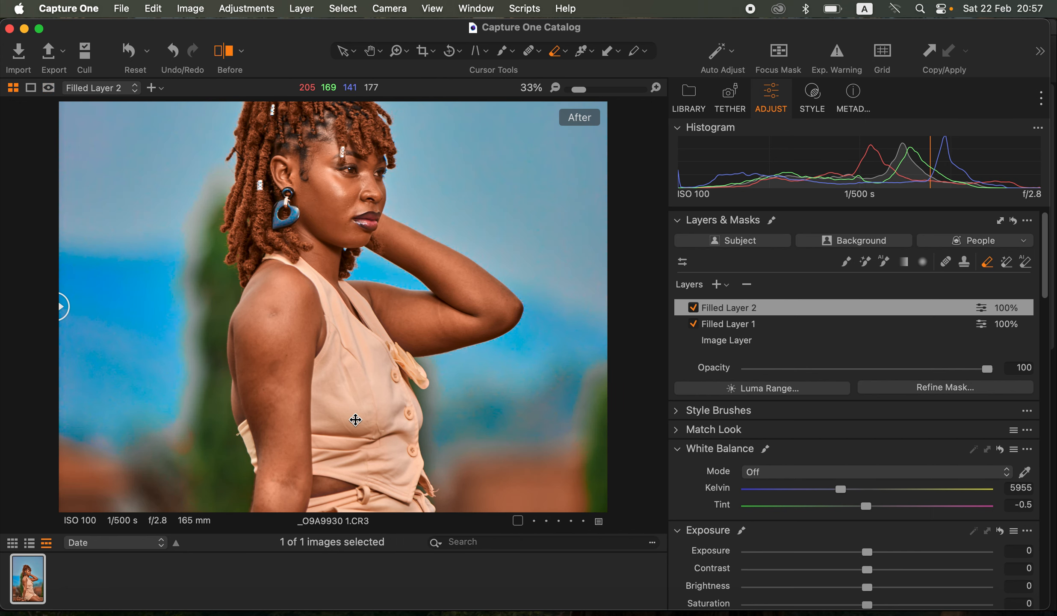
Open the graded photo in Photoshop for editing as an uncompressed 16-bit TIFF with the Adobe RGB (1998) profile at 300 px/in.
{"action": "key", "text": "super+0"}
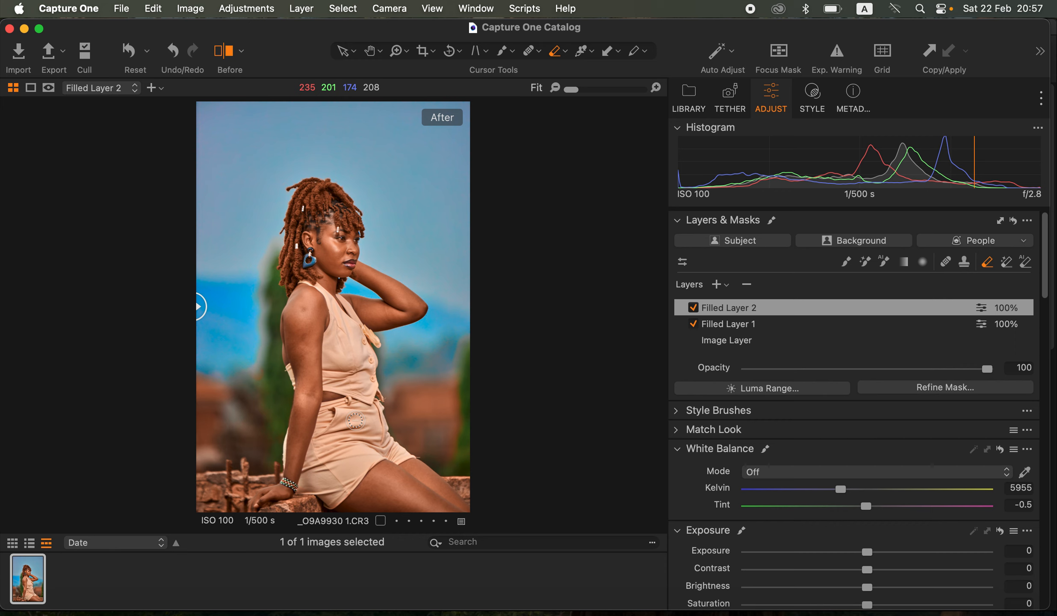
{"action": "left_click_drag", "start_coordinate": [201, 306], "coordinate": [164, 327]}
{"action": "left_click", "coordinate": [191, 9]}
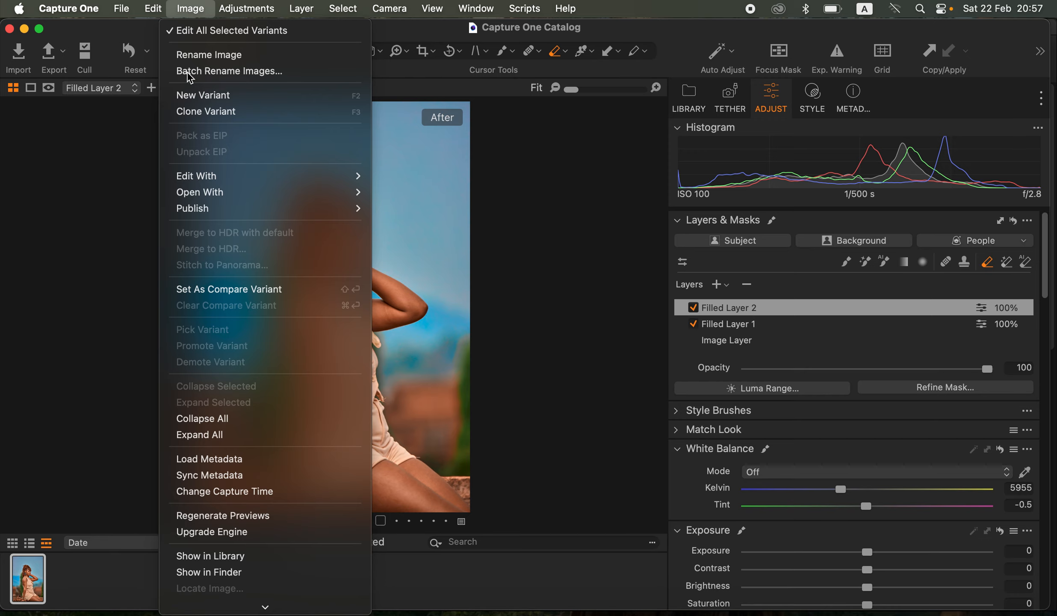
{"action": "mouse_move", "coordinate": [206, 173]}
{"action": "left_click", "coordinate": [476, 198]}
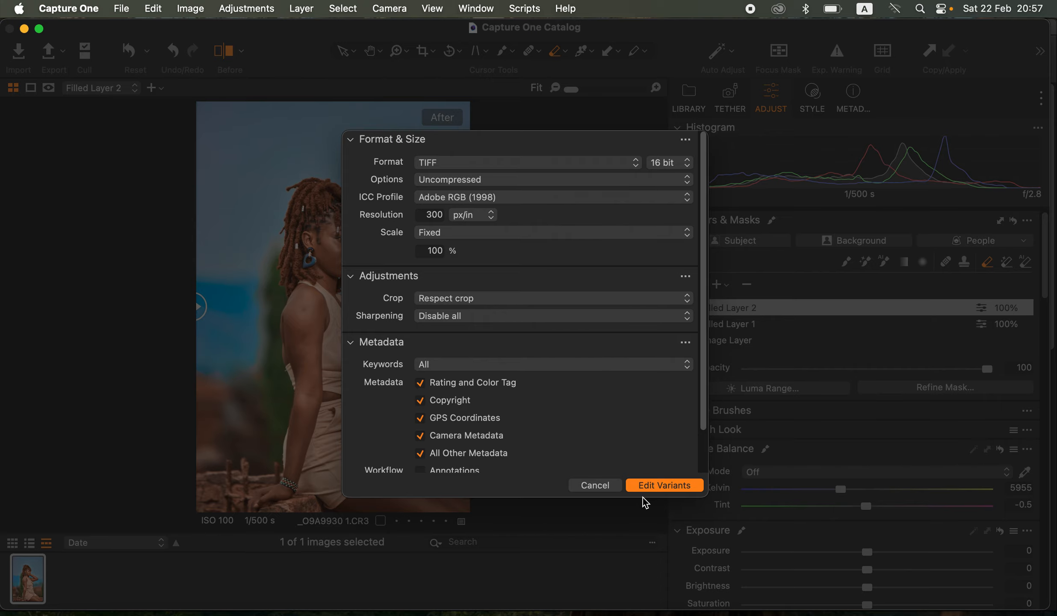
{"action": "left_click", "coordinate": [655, 487]}
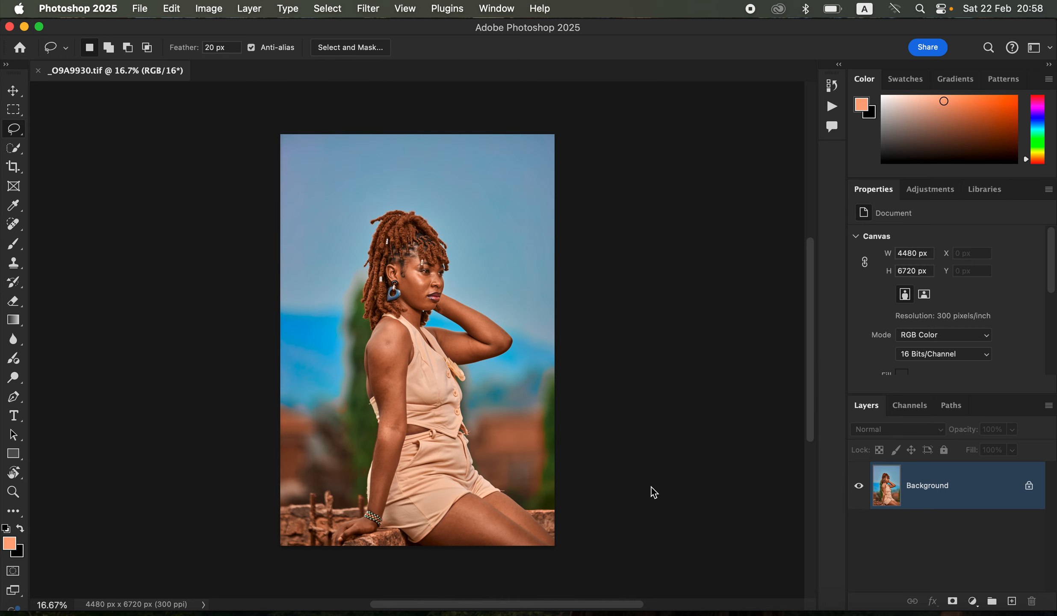
Duplicate the Background layer twice, naming the lower copy LOW and the upper copy HIGH.
{"action": "key", "text": "super+j"}
{"action": "key", "text": "super+j"}
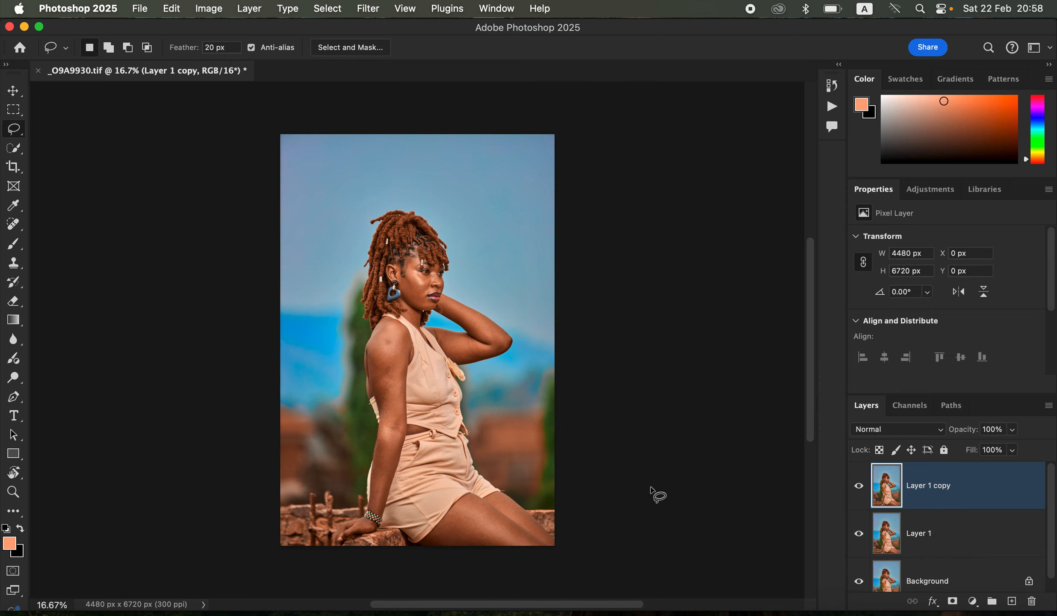
{"action": "double_click", "coordinate": [922, 535]}
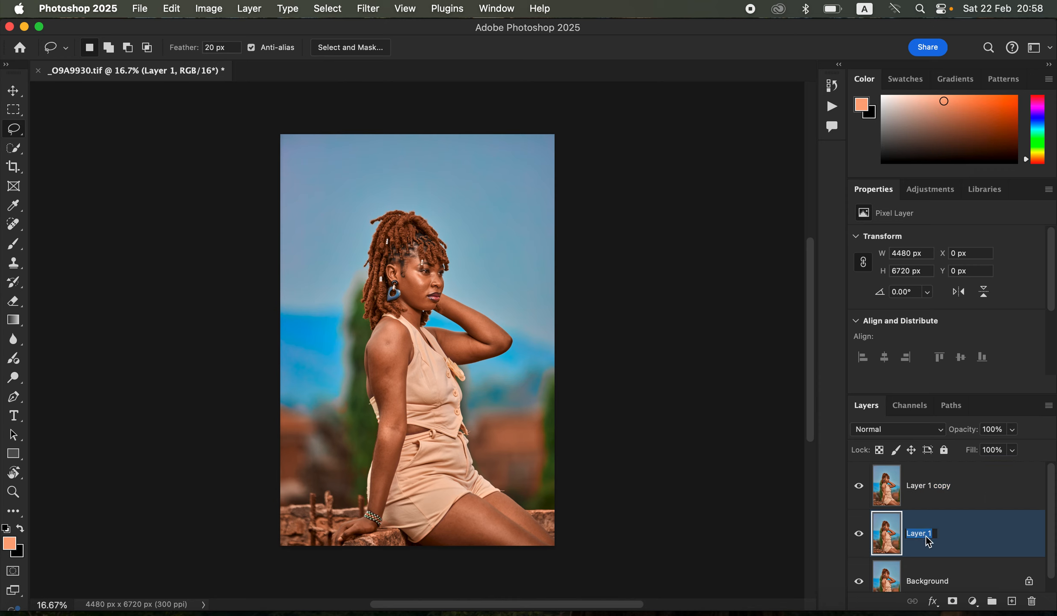
{"action": "type", "text": "LOW"}
{"action": "key", "text": "Return"}
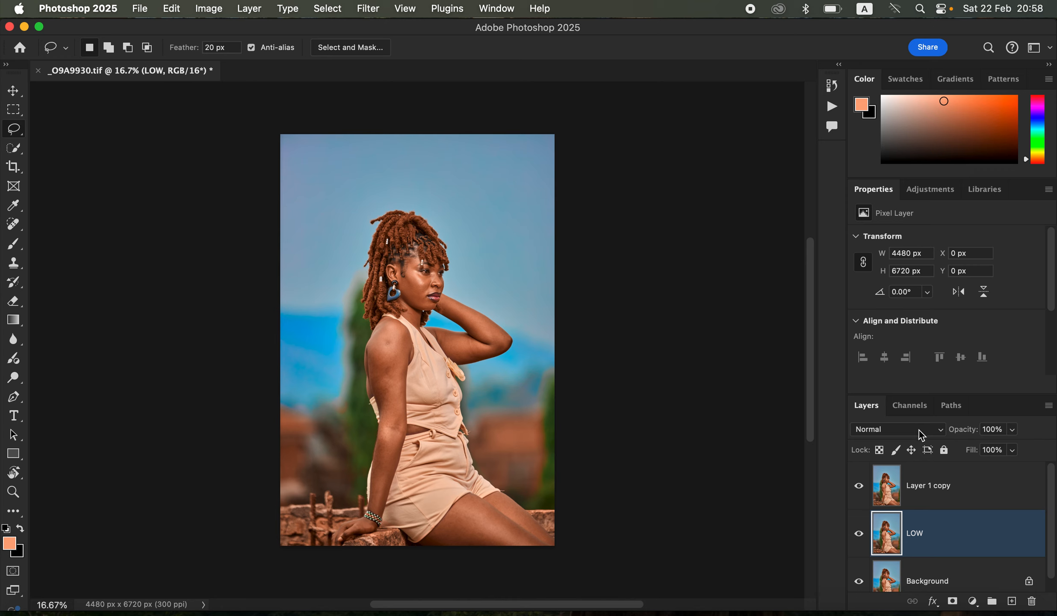
{"action": "double_click", "coordinate": [921, 485]}
{"action": "type", "text": "HIGH"}
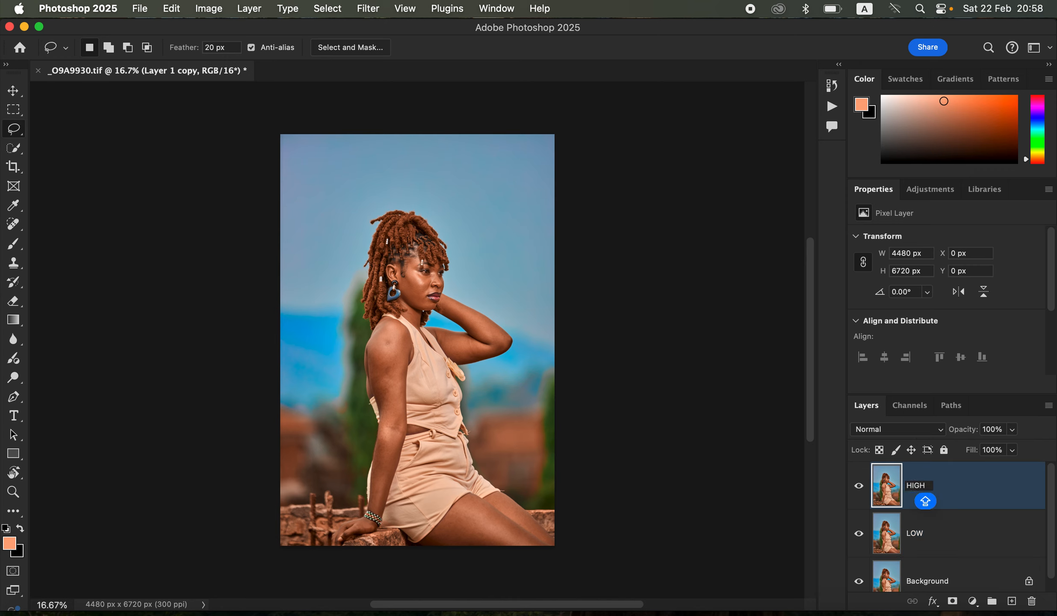
{"action": "key", "text": "Return"}
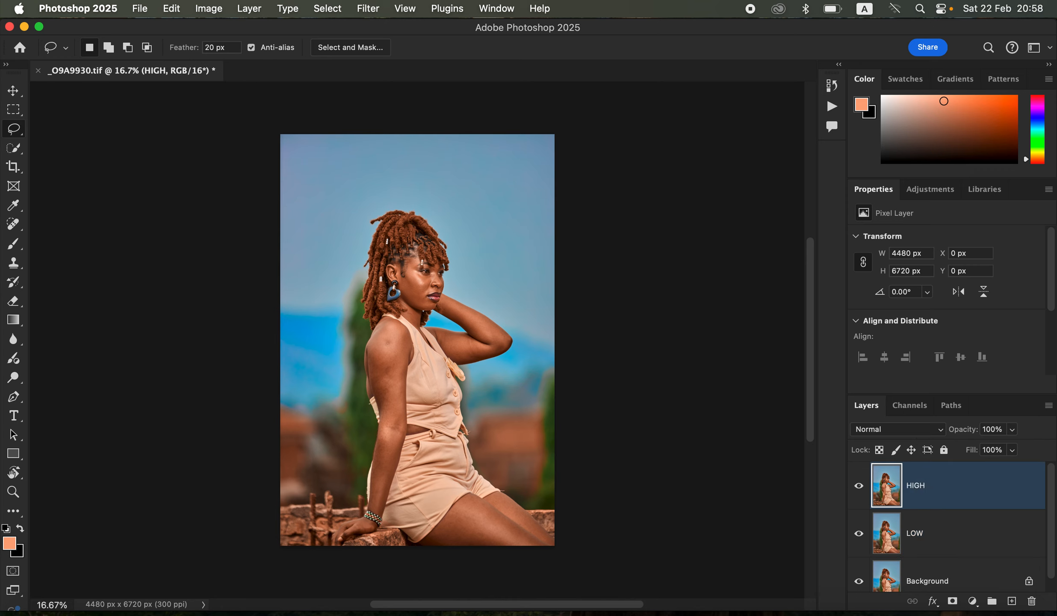
Hide the HIGH layer and apply a Gaussian Blur with a 3.0-pixel radius to LOW, checking the skin texture in the preview.
{"action": "left_click", "coordinate": [959, 544]}
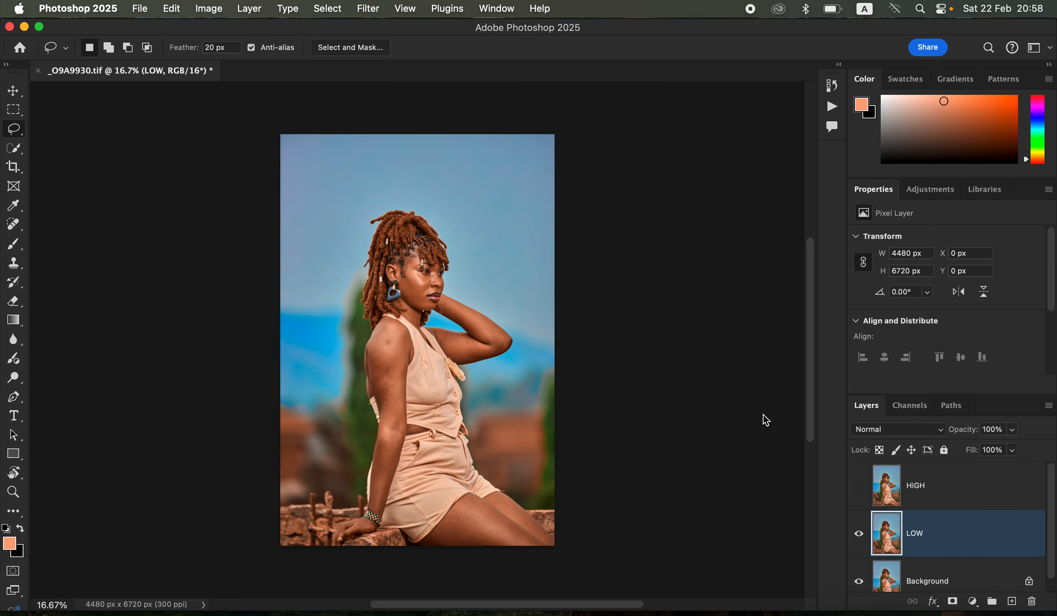
{"action": "left_click", "coordinate": [368, 9]}
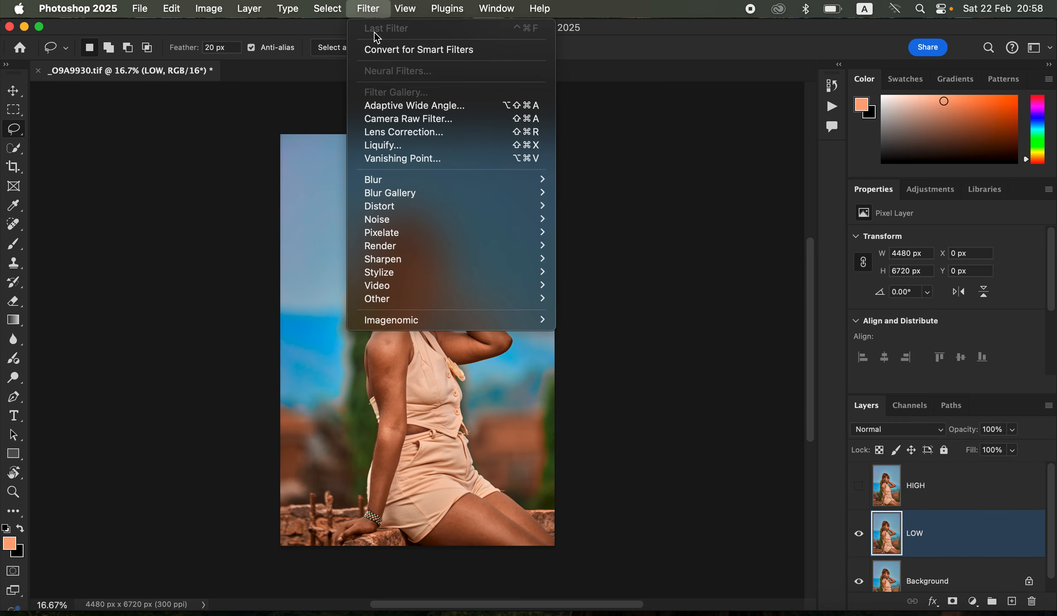
{"action": "mouse_move", "coordinate": [427, 181]}
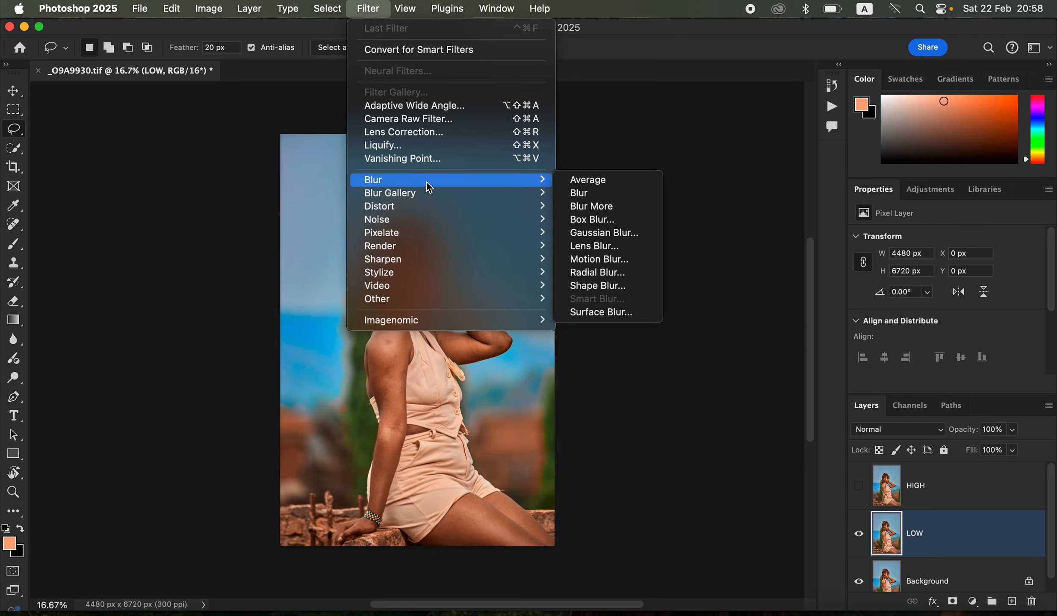
{"action": "left_click", "coordinate": [618, 233]}
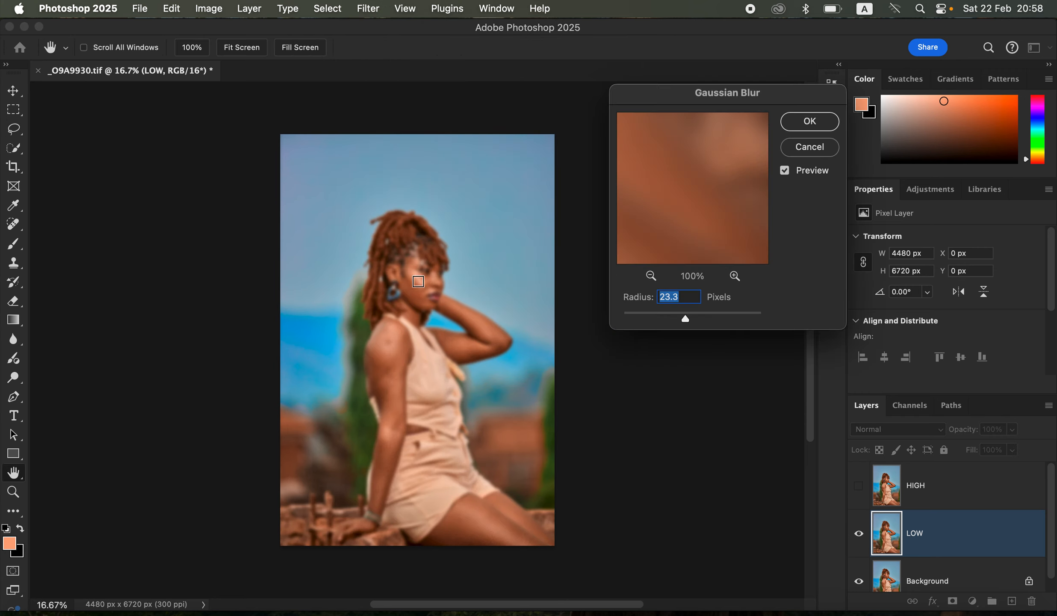
{"action": "left_click_drag", "start_coordinate": [687, 322], "coordinate": [545, 309]}
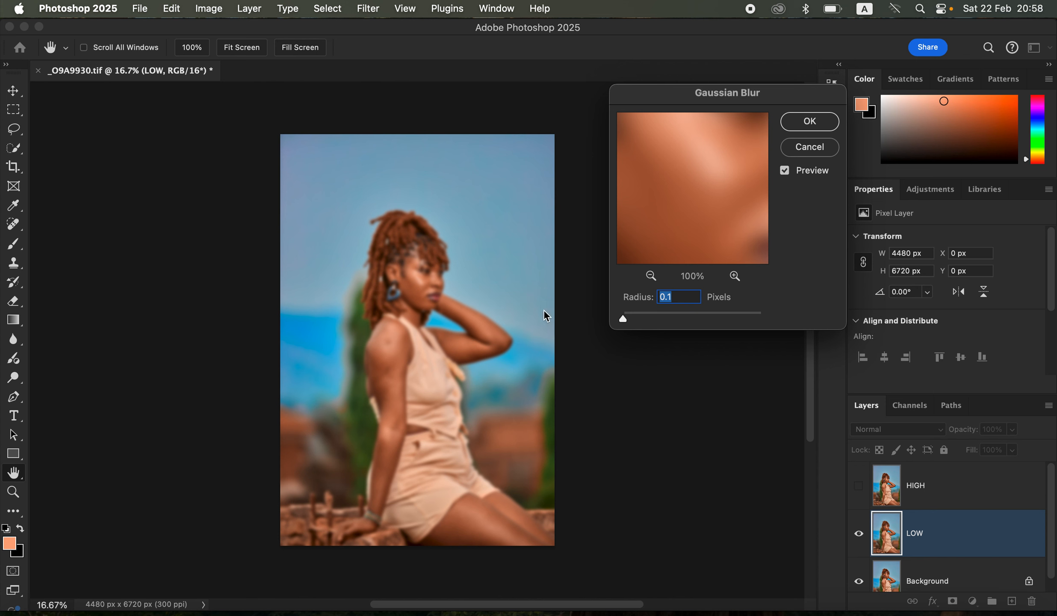
{"action": "left_click_drag", "start_coordinate": [699, 177], "coordinate": [685, 212]}
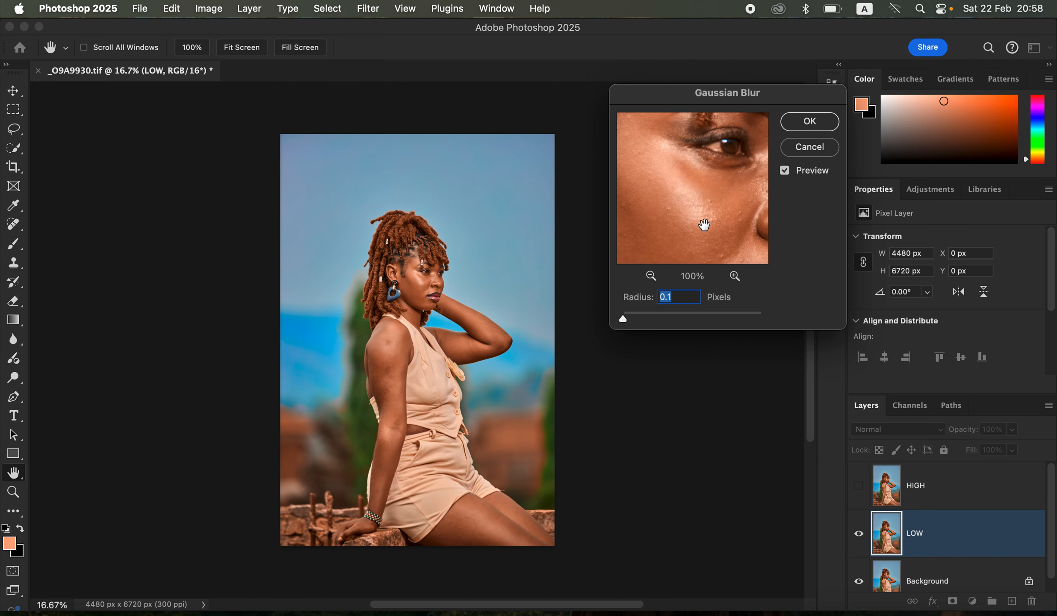
{"action": "left_click", "coordinate": [628, 319]}
{"action": "left_click_drag", "start_coordinate": [629, 319], "coordinate": [638, 320]}
{"action": "left_click_drag", "start_coordinate": [718, 207], "coordinate": [681, 245]}
{"action": "mouse_move", "coordinate": [740, 159]}
{"action": "left_mouse_down"}
{"action": "mouse_move", "coordinate": [698, 198]}
{"action": "mouse_move", "coordinate": [729, 165]}
{"action": "left_mouse_up"}
{"action": "left_click_drag", "start_coordinate": [687, 211], "coordinate": [732, 132]}
{"action": "left_click", "coordinate": [708, 208]}
{"action": "left_click_drag", "start_coordinate": [707, 207], "coordinate": [708, 184]}
{"action": "left_click", "coordinate": [806, 125]}
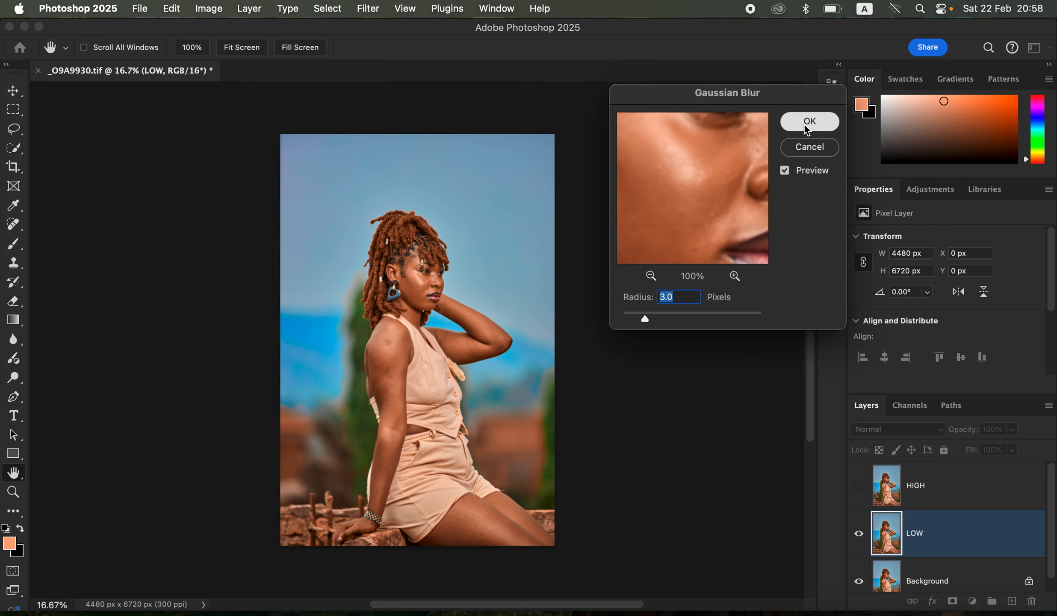
{"action": "key", "text": "l"}
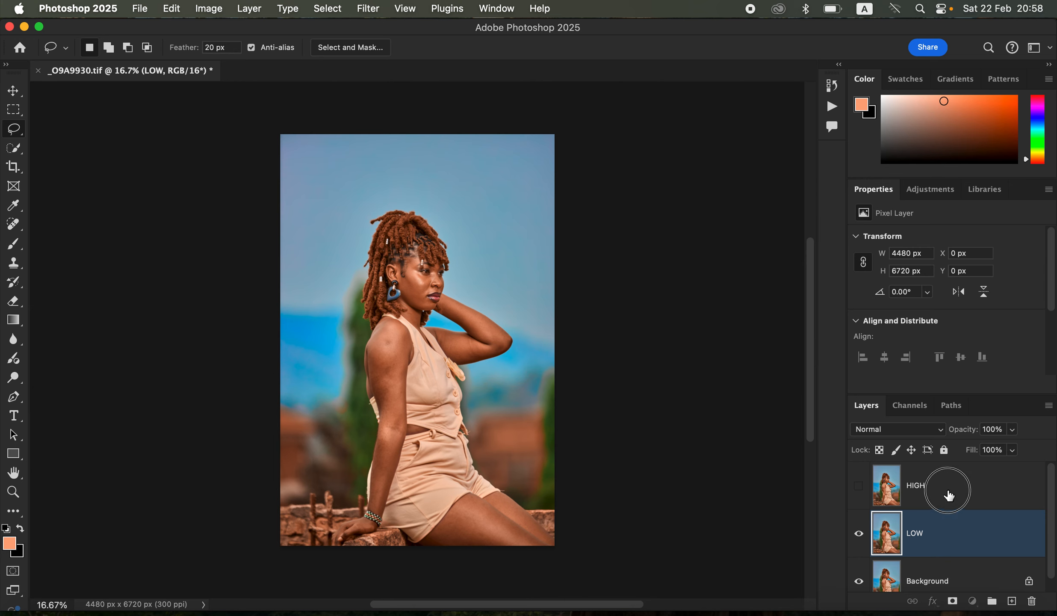
Show HIGH and use Apply Image on it with the LOW layer as source, inverted, Add blending, 100% opacity, scale 2 and offset 0.
{"action": "left_click", "coordinate": [944, 486]}
{"action": "left_click", "coordinate": [858, 485]}
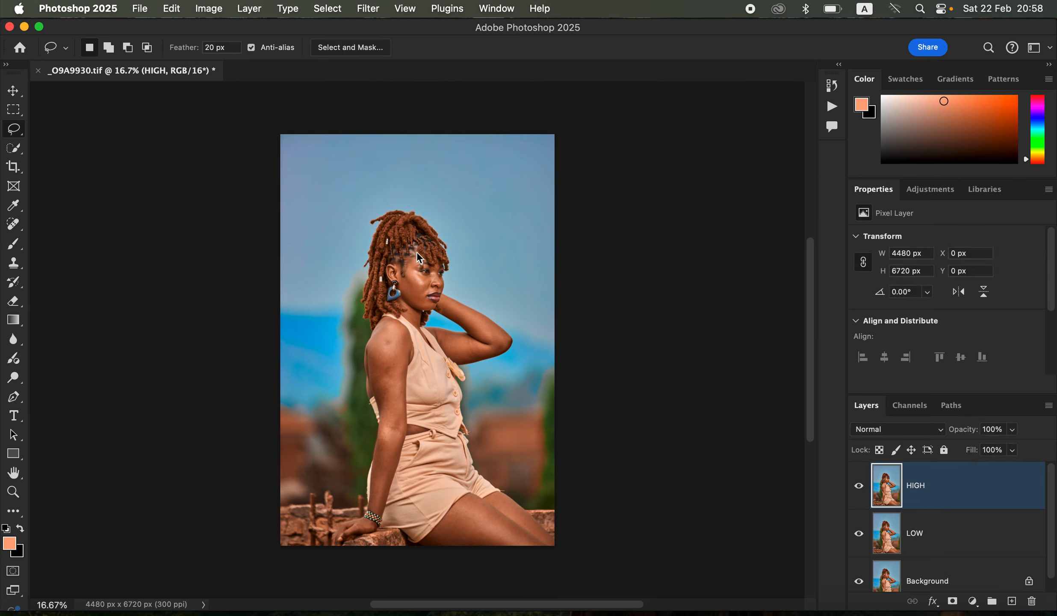
{"action": "left_click", "coordinate": [210, 9]}
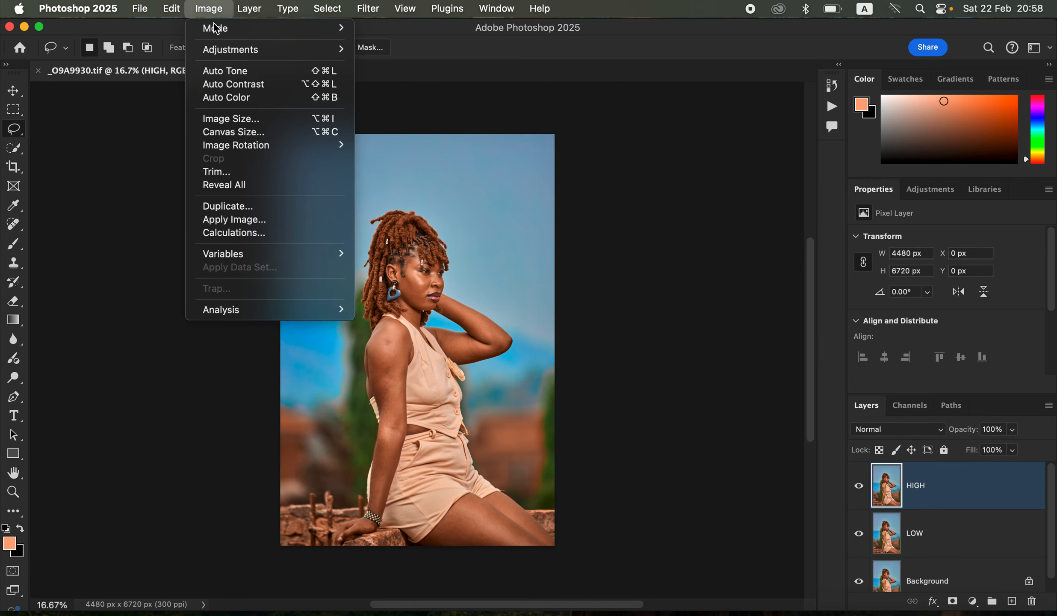
{"action": "left_click", "coordinate": [246, 222]}
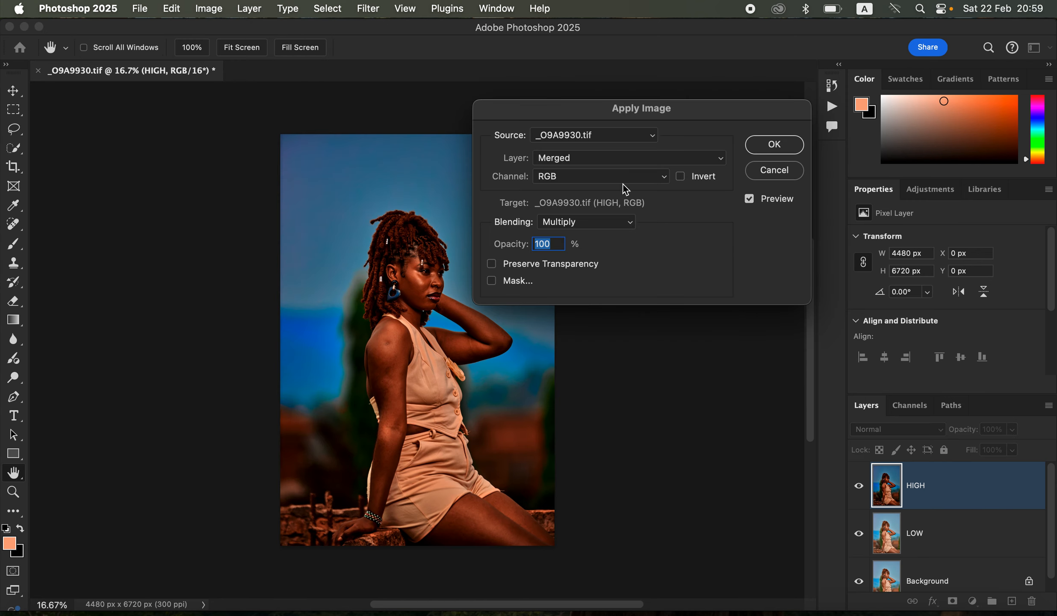
{"action": "left_click", "coordinate": [590, 162]}
{"action": "left_click", "coordinate": [592, 199]}
{"action": "left_click", "coordinate": [588, 222]}
{"action": "left_click", "coordinate": [581, 504]}
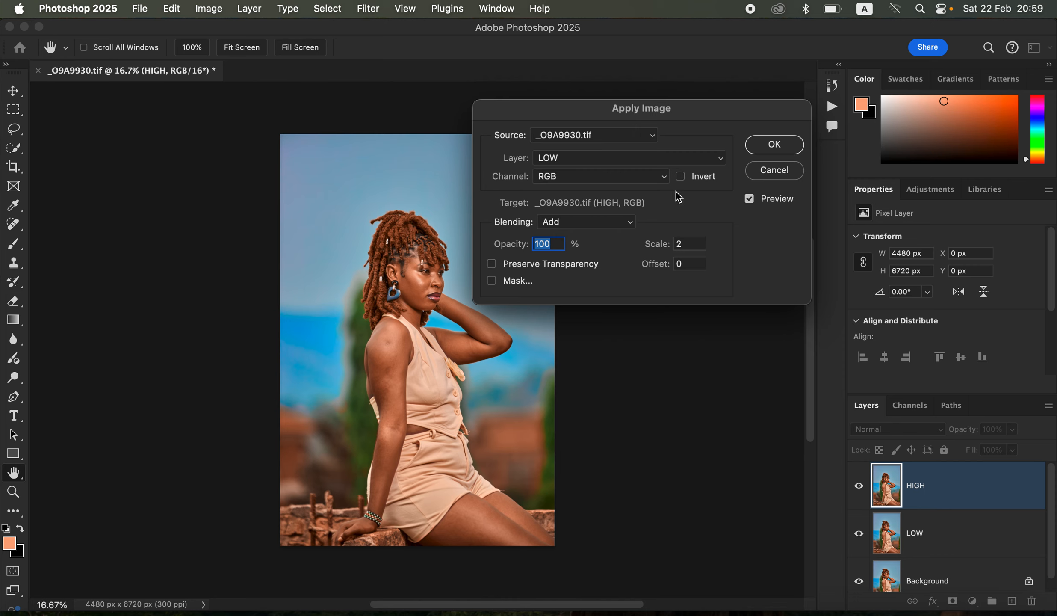
{"action": "left_click", "coordinate": [681, 176]}
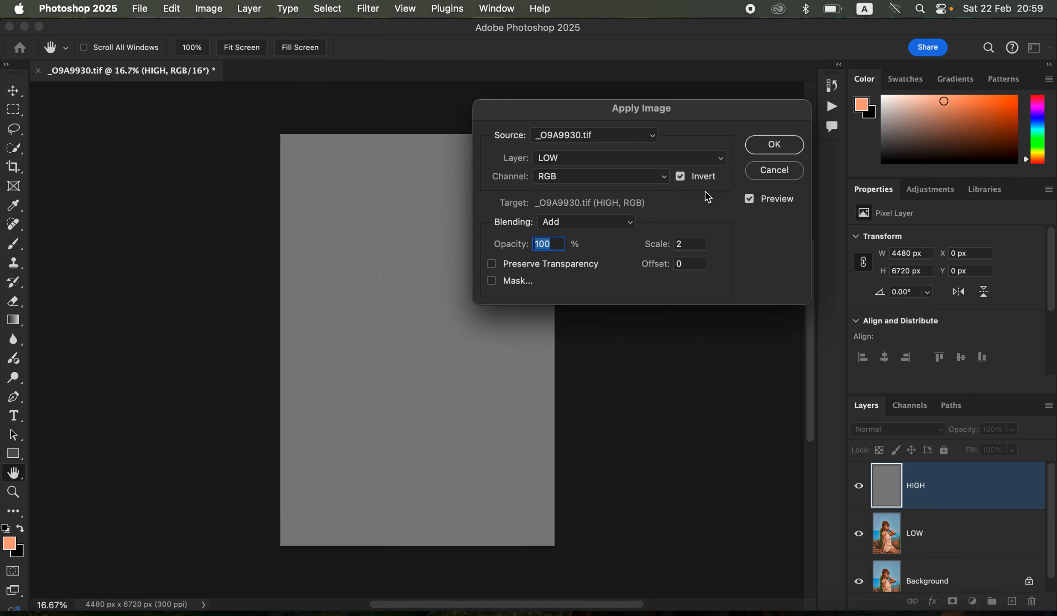
{"action": "left_click", "coordinate": [494, 327], "text": "super"}
{"action": "left_click", "coordinate": [492, 325], "text": "super"}
{"action": "left_click", "coordinate": [492, 326], "text": "super"}
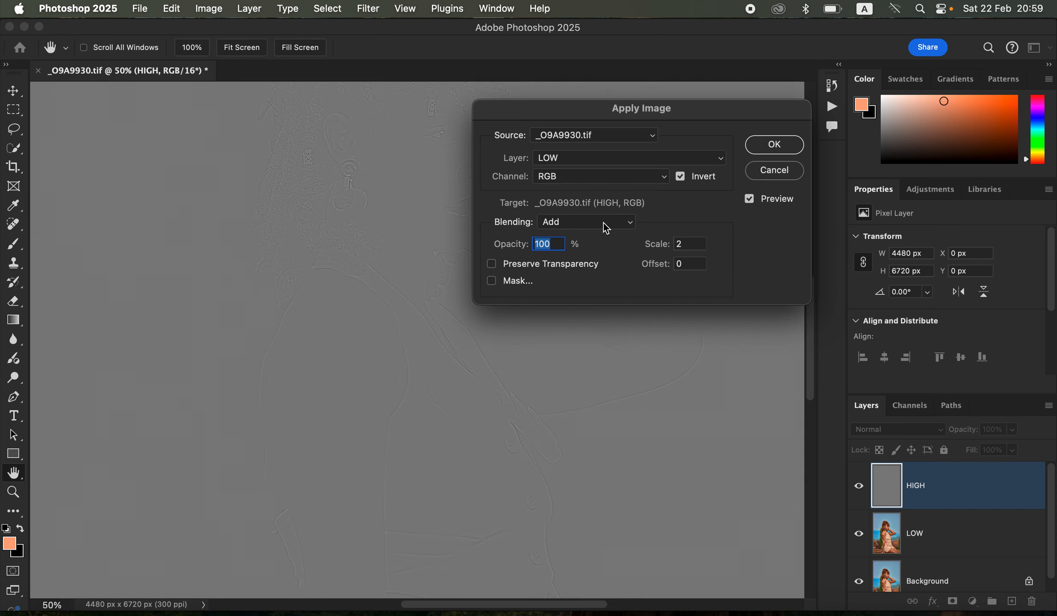
{"action": "left_click", "coordinate": [774, 145]}
{"action": "key", "text": "l"}
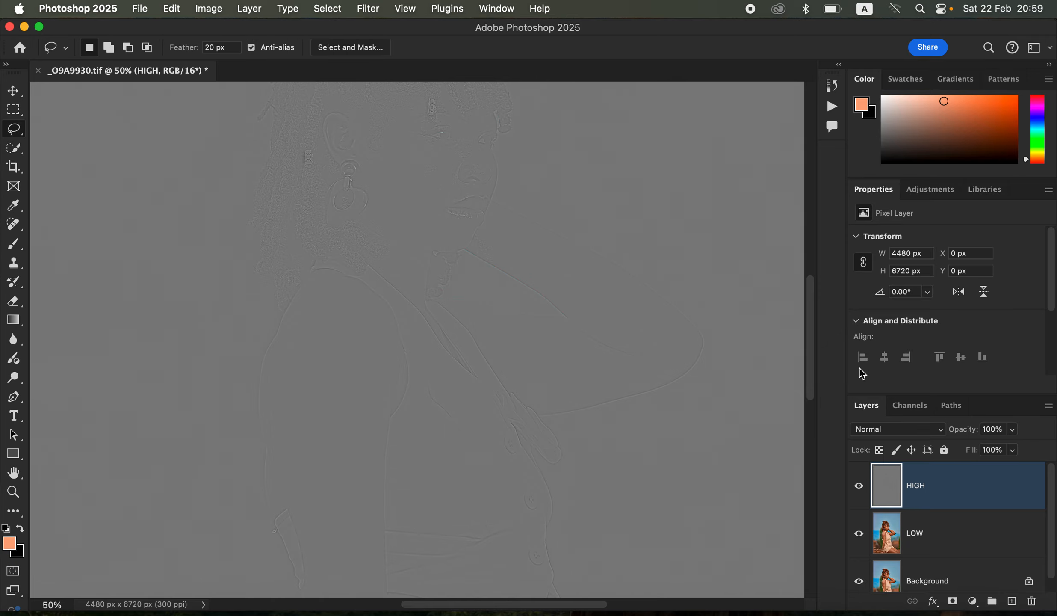
Set the HIGH layer's blend mode to Linear Light and group it with the LOW layer.
{"action": "left_click", "coordinate": [902, 431]}
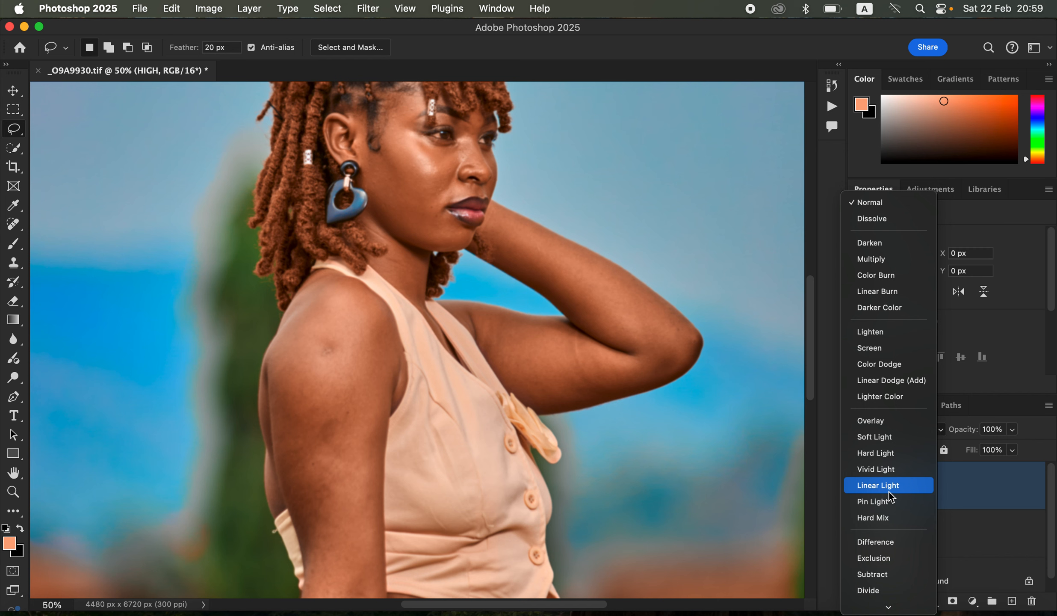
{"action": "left_click", "coordinate": [891, 487]}
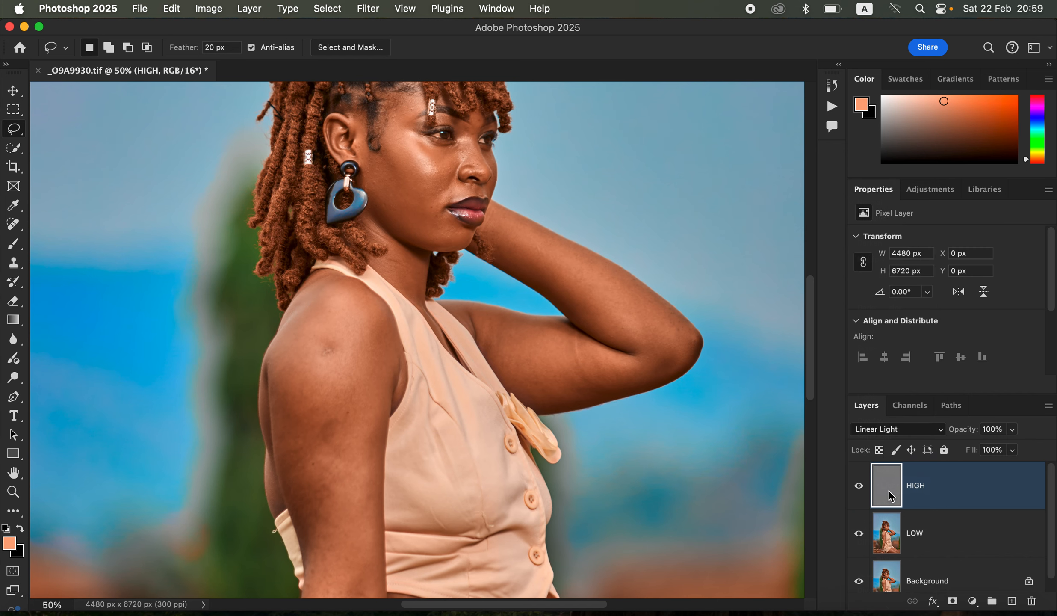
{"action": "left_click", "coordinate": [957, 544], "text": "shift"}
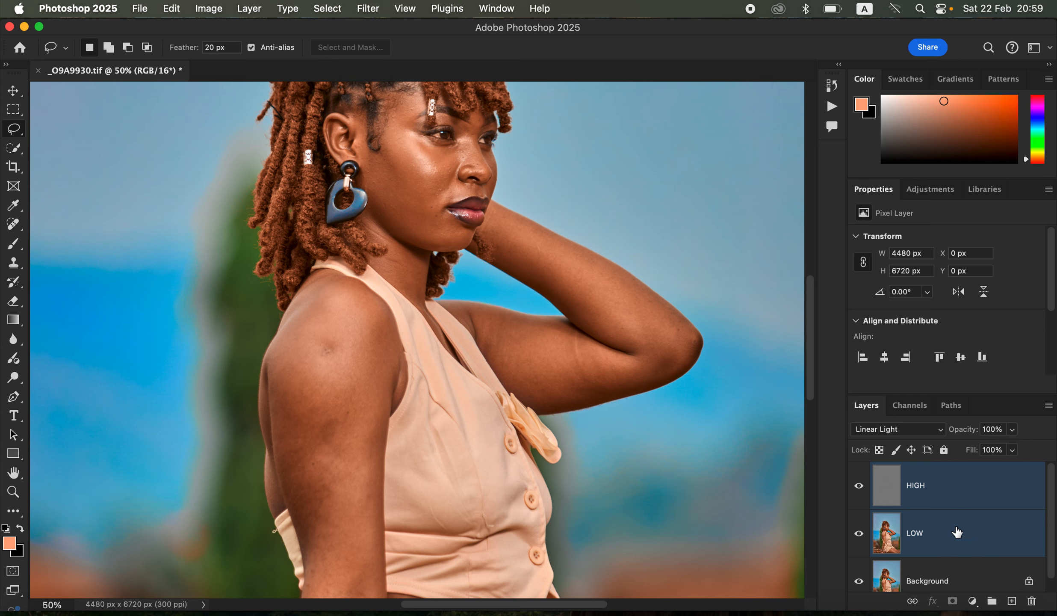
{"action": "key", "text": "super+g"}
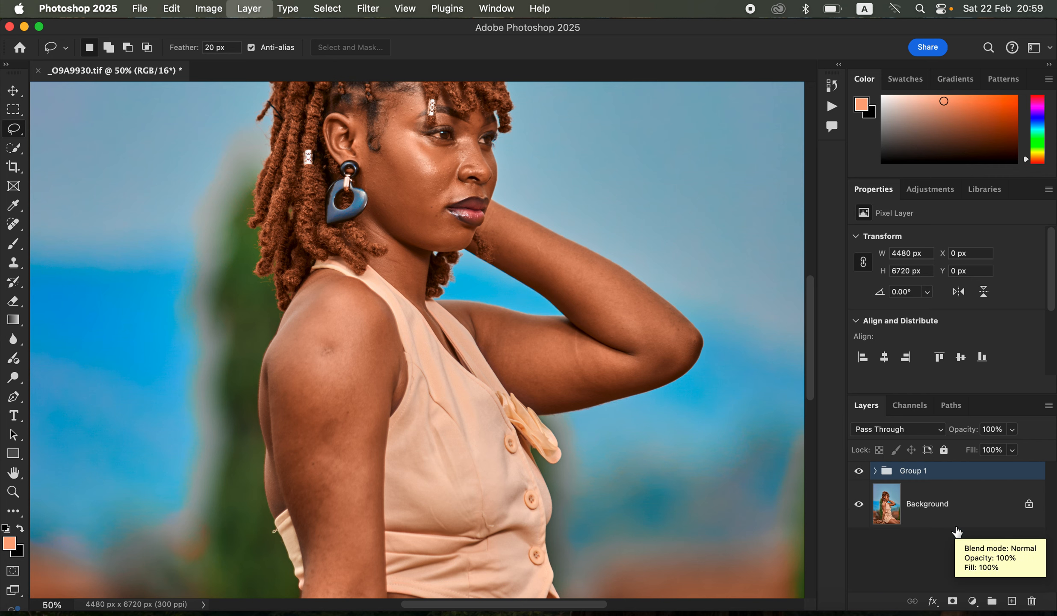
Select the LOW layer inside the group, hide HIGH and activate the Mixer Brush tool.
{"action": "left_click", "coordinate": [875, 472]}
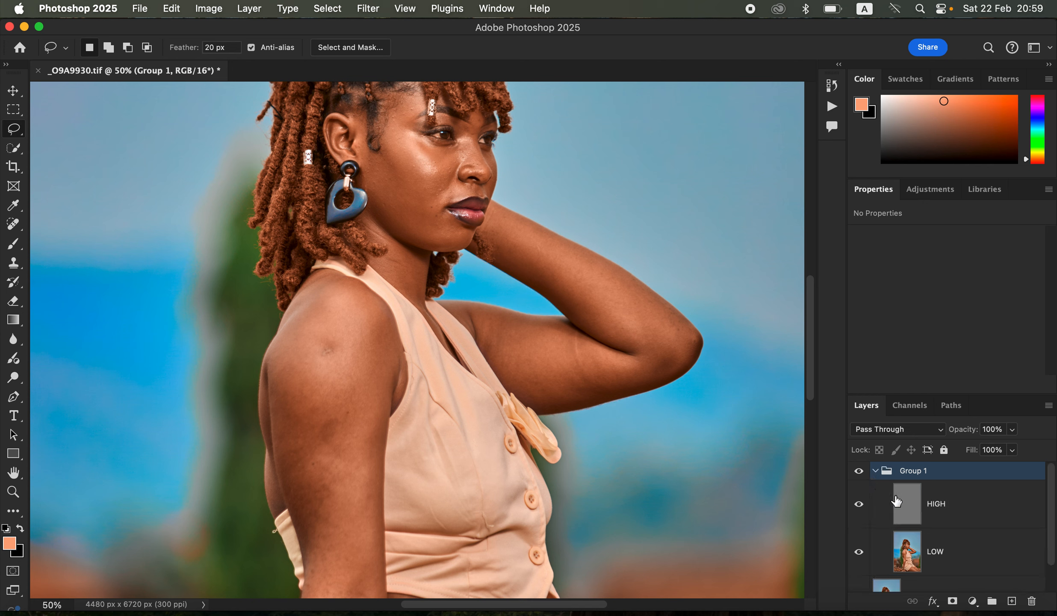
{"action": "left_click", "coordinate": [953, 558]}
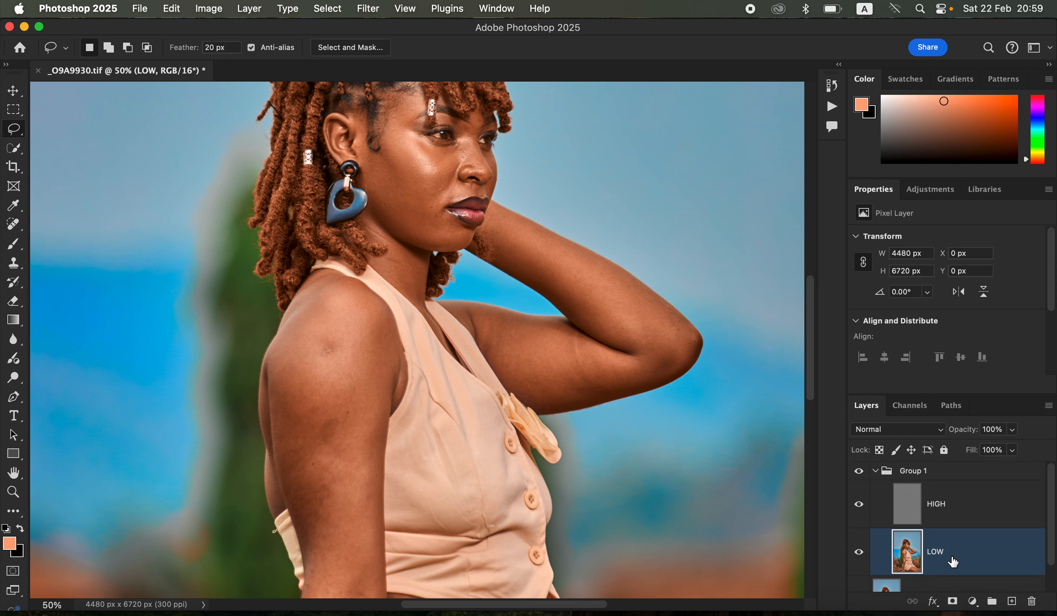
{"action": "left_click", "coordinate": [858, 506]}
{"action": "left_click_drag", "start_coordinate": [12, 251], "coordinate": [77, 282]}
{"action": "left_click_drag", "start_coordinate": [15, 250], "coordinate": [63, 282]}
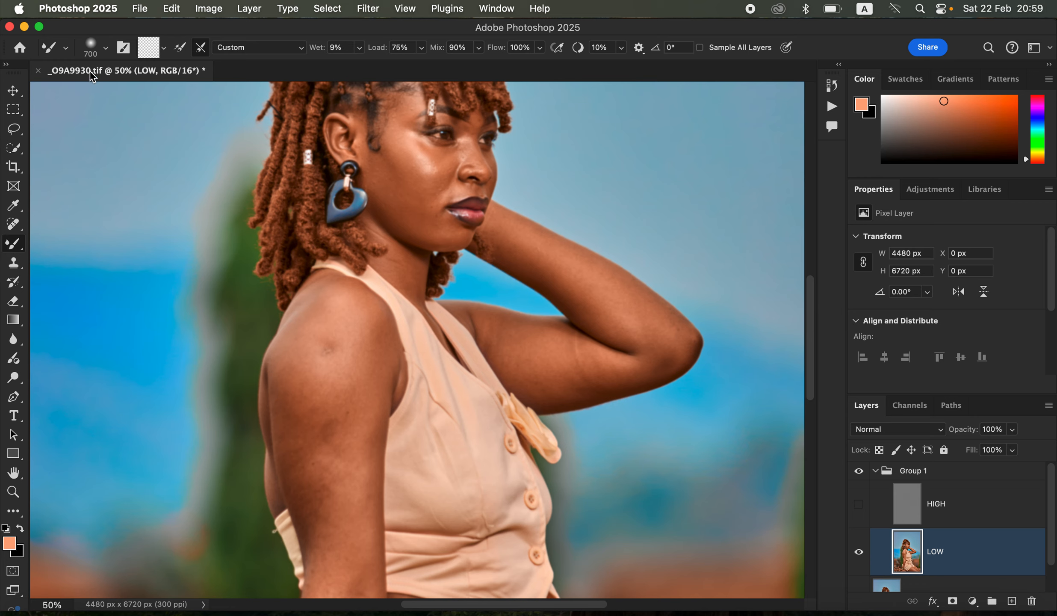
Clean the Mixer Brush so that it carries no loaded paint.
{"action": "left_click", "coordinate": [104, 53]}
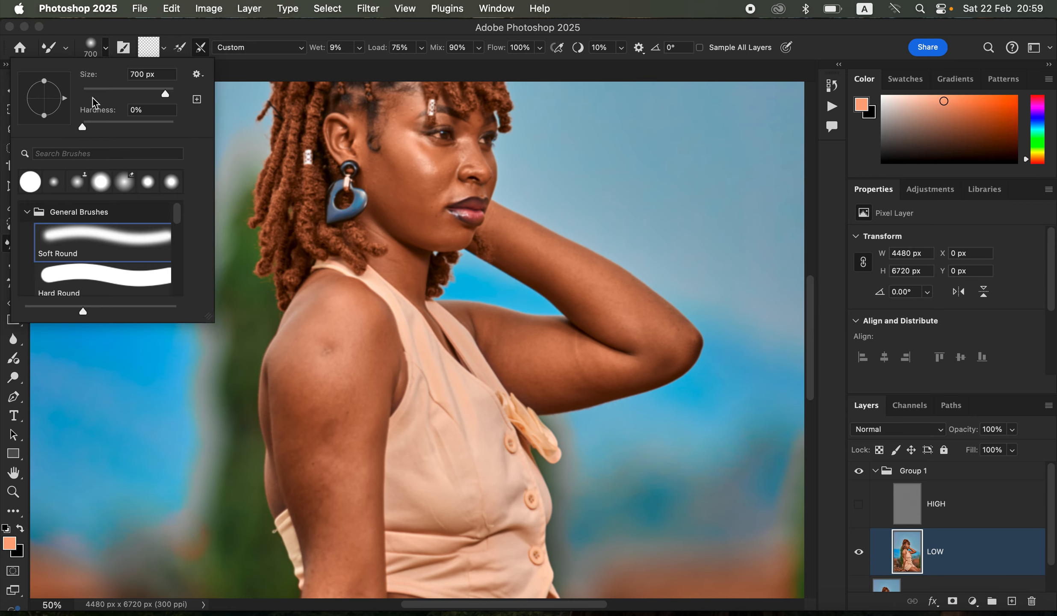
{"action": "left_click", "coordinate": [104, 53]}
{"action": "left_click", "coordinate": [162, 51]}
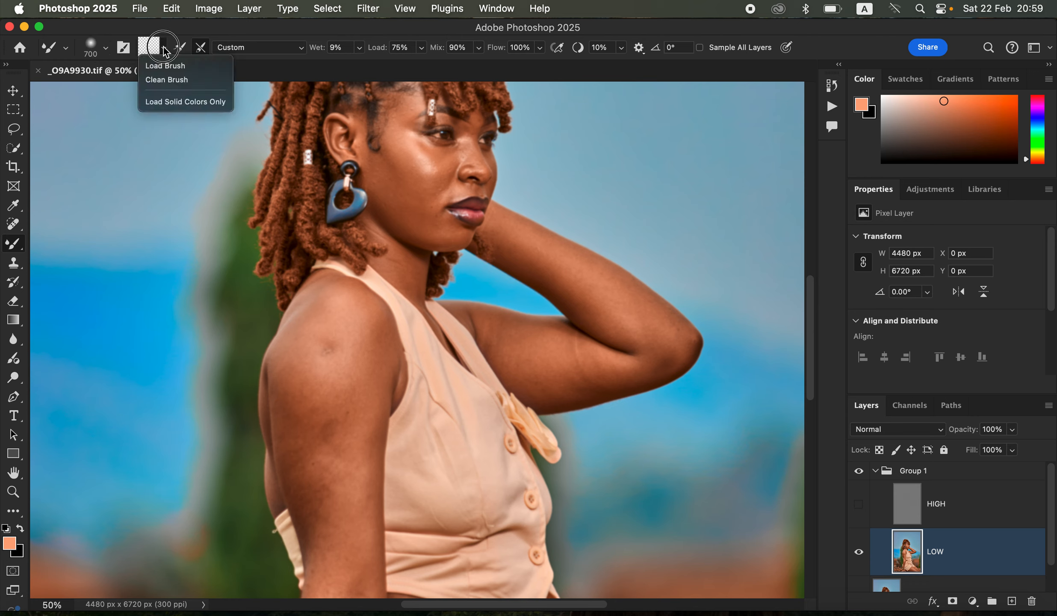
{"action": "left_click", "coordinate": [170, 79]}
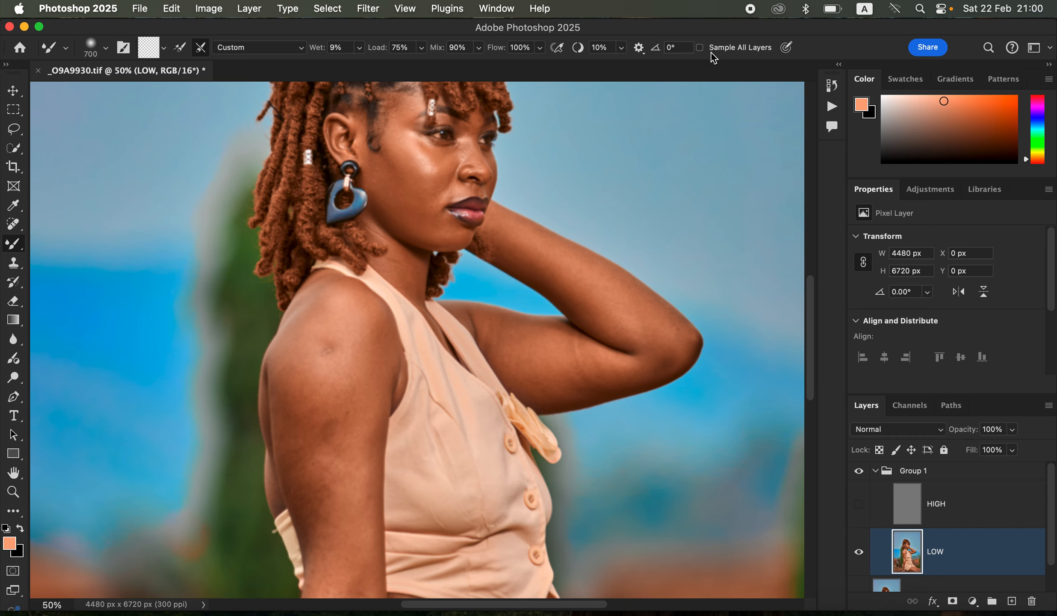
{"action": "key", "text": "super+minus"}
{"action": "key", "text": "super+minus"}
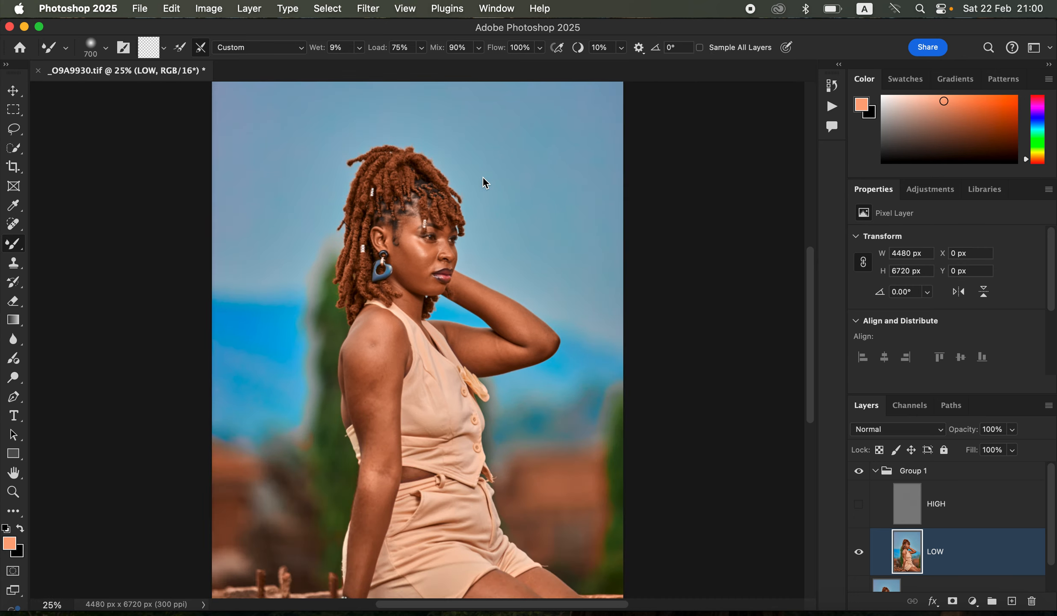
Smooth the skin of the shoulder and both arms on the LOW layer with the Mixer Brush, using sizes of about 300 to 400.
{"action": "scroll", "coordinate": [485, 289], "scroll_direction": "down", "scroll_amount": 5}
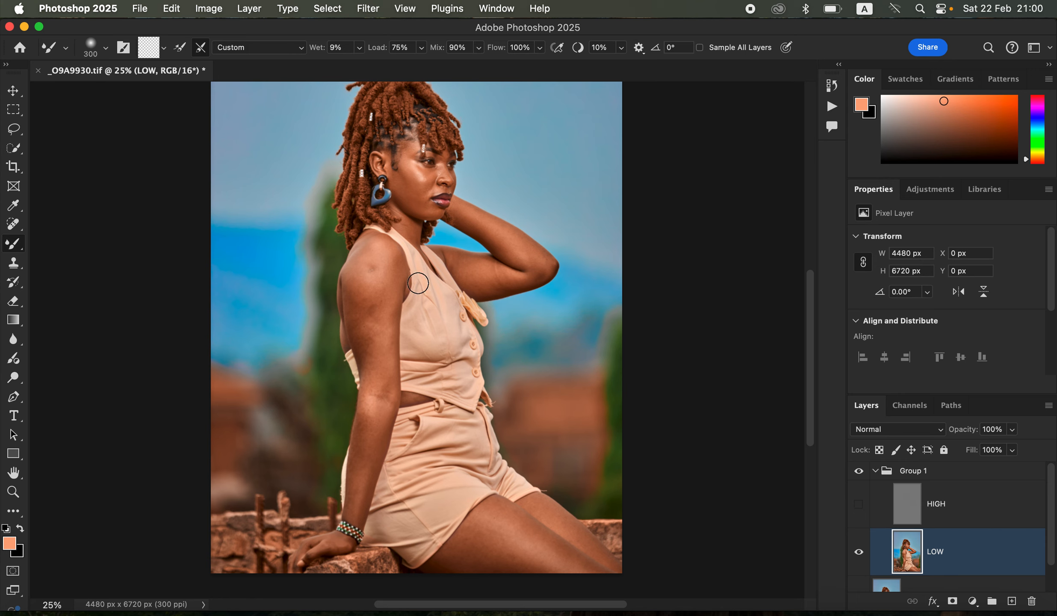
{"action": "key", "text": "bracketleft"}
{"action": "key", "text": "bracketleft"}
{"action": "key", "text": "bracketleft"}
{"action": "key", "text": "bracketleft"}
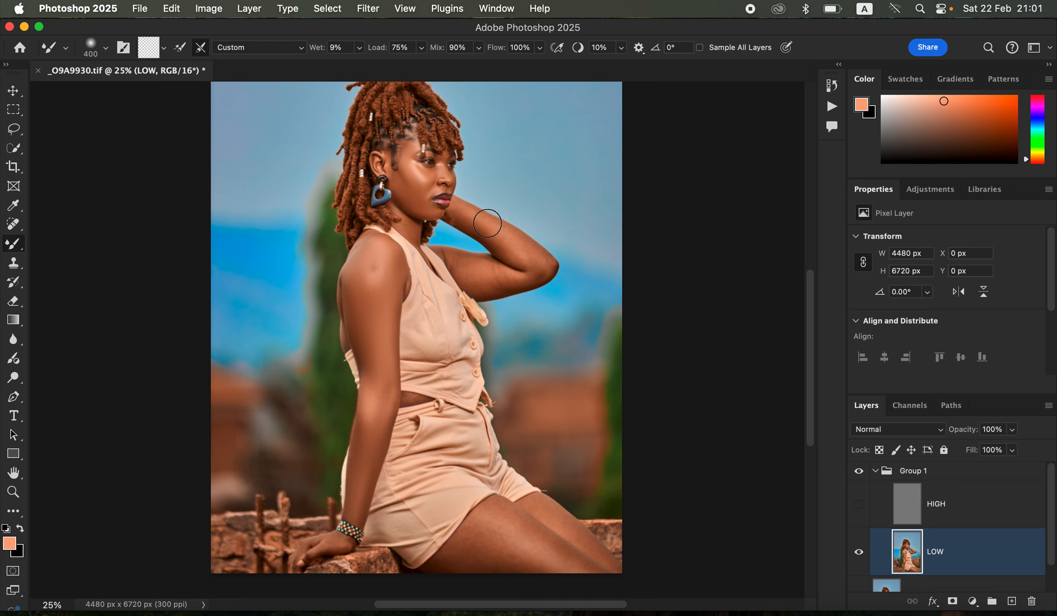
{"action": "key", "text": "bracketright"}
{"action": "mouse_move", "coordinate": [512, 250]}
{"action": "left_mouse_down"}
{"action": "mouse_move", "coordinate": [510, 242]}
{"action": "mouse_move", "coordinate": [540, 261]}
{"action": "mouse_move", "coordinate": [495, 233]}
{"action": "mouse_move", "coordinate": [505, 239]}
{"action": "mouse_move", "coordinate": [480, 266]}
{"action": "mouse_move", "coordinate": [461, 267]}
{"action": "mouse_move", "coordinate": [515, 278]}
{"action": "mouse_move", "coordinate": [481, 284]}
{"action": "mouse_move", "coordinate": [467, 265]}
{"action": "mouse_move", "coordinate": [519, 280]}
{"action": "mouse_move", "coordinate": [532, 263]}
{"action": "mouse_move", "coordinate": [536, 279]}
{"action": "left_mouse_up"}
Smooth the thighs and the exposed waist skin on the LOW layer with the Mixer Brush.
{"action": "mouse_move", "coordinate": [504, 528]}
{"action": "left_mouse_down"}
{"action": "mouse_move", "coordinate": [567, 568]}
{"action": "mouse_move", "coordinate": [502, 541]}
{"action": "mouse_move", "coordinate": [519, 546]}
{"action": "left_mouse_up"}
{"action": "mouse_move", "coordinate": [478, 532]}
{"action": "left_mouse_down"}
{"action": "mouse_move", "coordinate": [501, 513]}
{"action": "mouse_move", "coordinate": [484, 550]}
{"action": "mouse_move", "coordinate": [458, 560]}
{"action": "mouse_move", "coordinate": [495, 557]}
{"action": "mouse_move", "coordinate": [472, 538]}
{"action": "mouse_move", "coordinate": [500, 517]}
{"action": "mouse_move", "coordinate": [555, 538]}
{"action": "mouse_move", "coordinate": [578, 524]}
{"action": "mouse_move", "coordinate": [590, 544]}
{"action": "mouse_move", "coordinate": [573, 545]}
{"action": "mouse_move", "coordinate": [532, 507]}
{"action": "mouse_move", "coordinate": [481, 513]}
{"action": "mouse_move", "coordinate": [459, 558]}
{"action": "mouse_move", "coordinate": [483, 562]}
{"action": "mouse_move", "coordinate": [456, 559]}
{"action": "mouse_move", "coordinate": [475, 536]}
{"action": "mouse_move", "coordinate": [519, 517]}
{"action": "mouse_move", "coordinate": [557, 538]}
{"action": "mouse_move", "coordinate": [481, 538]}
{"action": "mouse_move", "coordinate": [503, 549]}
{"action": "mouse_move", "coordinate": [493, 507]}
{"action": "mouse_move", "coordinate": [514, 564]}
{"action": "mouse_move", "coordinate": [482, 568]}
{"action": "mouse_move", "coordinate": [487, 537]}
{"action": "mouse_move", "coordinate": [530, 544]}
{"action": "left_mouse_up"}
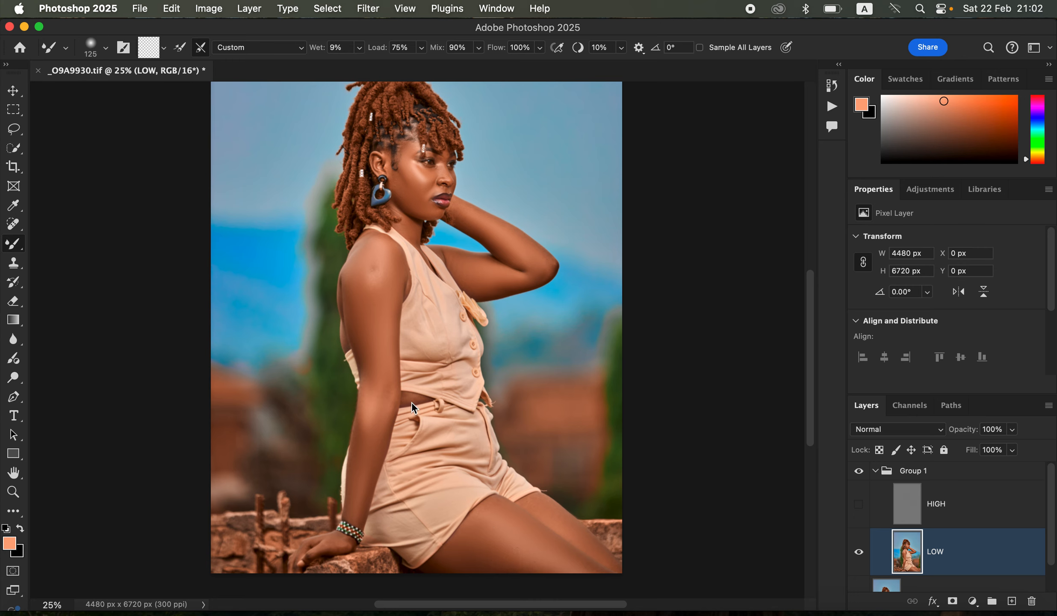
{"action": "mouse_move", "coordinate": [410, 403]}
{"action": "left_mouse_down"}
{"action": "mouse_move", "coordinate": [418, 396]}
{"action": "mouse_move", "coordinate": [404, 393]}
{"action": "left_mouse_up"}
Show the HIGH layer and compare the whole portrait with and without Group 1.
{"action": "left_click", "coordinate": [859, 505]}
{"action": "left_click", "coordinate": [860, 473]}
{"action": "left_click", "coordinate": [859, 473]}
{"action": "left_click", "coordinate": [860, 472]}
{"action": "left_click", "coordinate": [859, 472]}
{"action": "key", "text": "super+minus"}
{"action": "key", "text": "super+minus"}
{"action": "key", "text": "super+equal"}
{"action": "key", "text": "super+equal"}
Select the HIGH layer and compare the upper body and face up close with and without the group.
{"action": "left_click", "coordinate": [960, 521]}
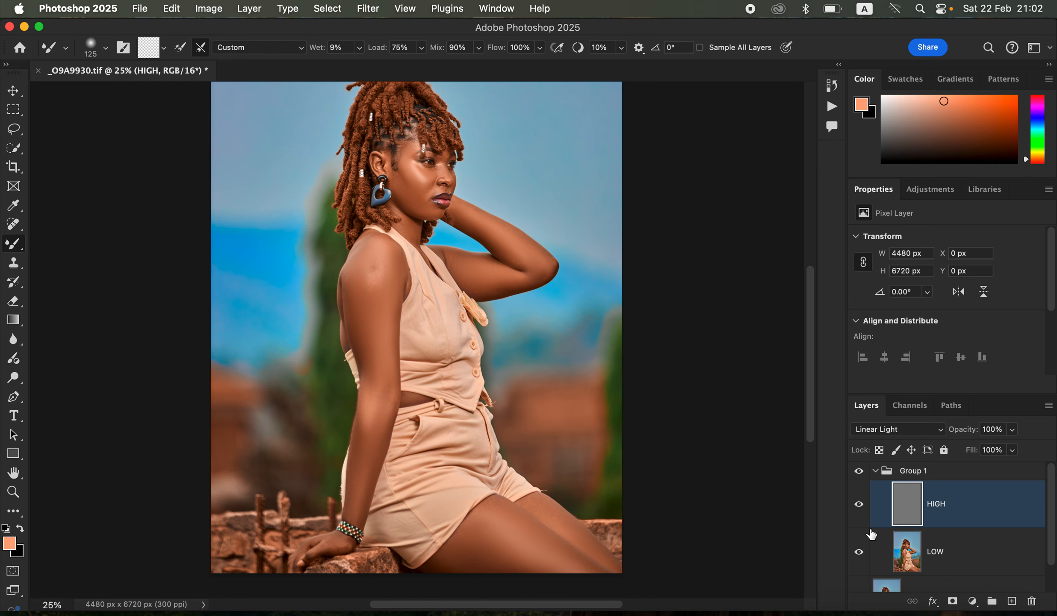
{"action": "key", "text": "super+plus"}
{"action": "key", "text": "super+plus"}
{"action": "key", "text": "super+plus"}
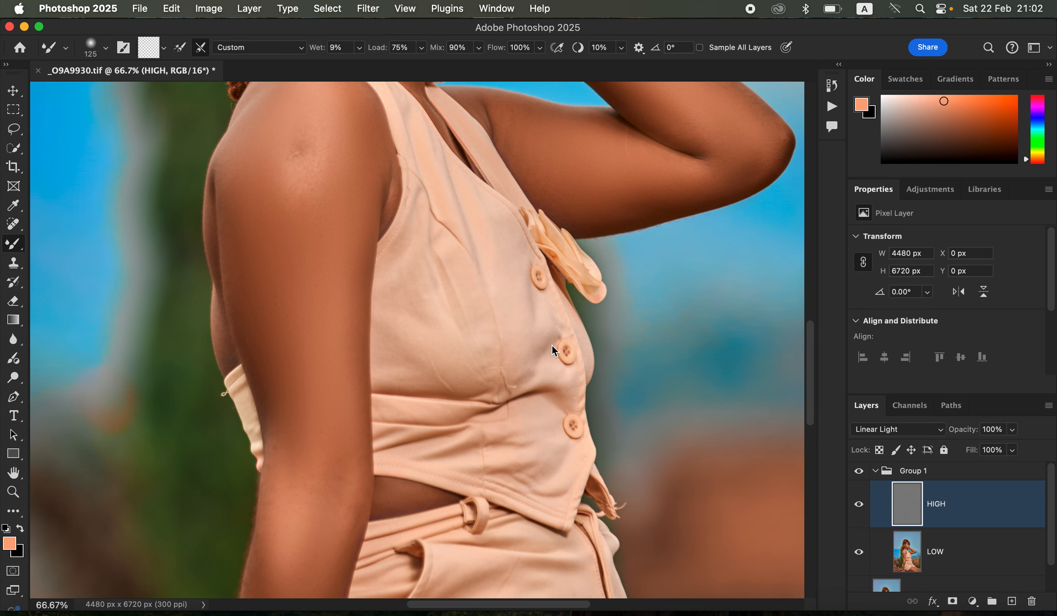
{"action": "left_click_drag", "start_coordinate": [555, 349], "coordinate": [566, 419]}
{"action": "left_click_drag", "start_coordinate": [588, 349], "coordinate": [567, 405]}
{"action": "left_click", "coordinate": [860, 472]}
{"action": "left_click", "coordinate": [860, 472]}
{"action": "left_click", "coordinate": [860, 471]}
{"action": "left_click", "coordinate": [860, 472]}
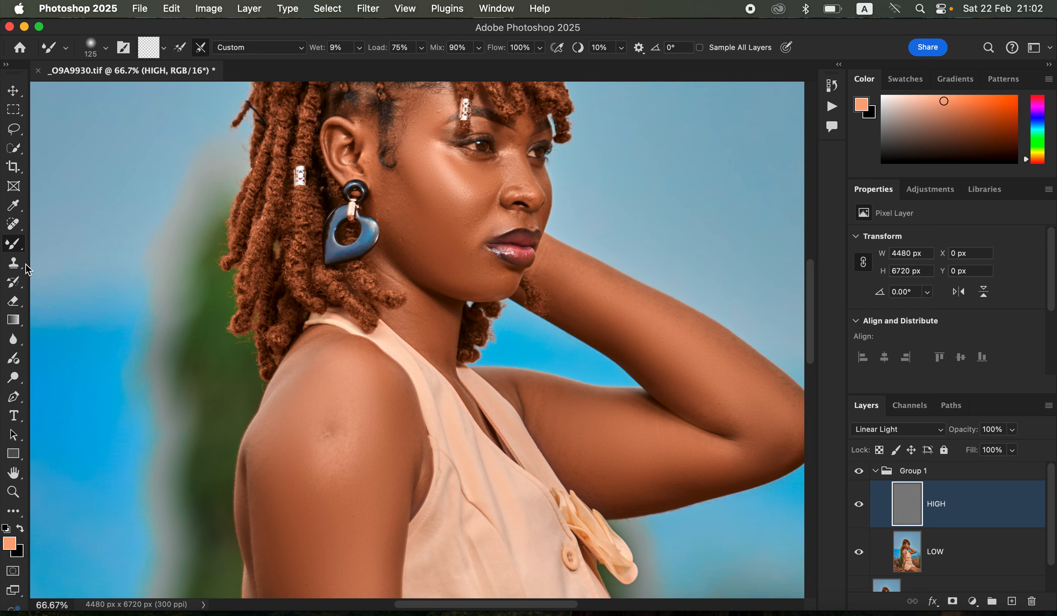
Activate the Clone Stamp tool with sampling limited to Current Layer, working on the face at 200%.
{"action": "left_click", "coordinate": [13, 264]}
{"action": "key", "text": "super+equal"}
{"action": "key", "text": "super+equal"}
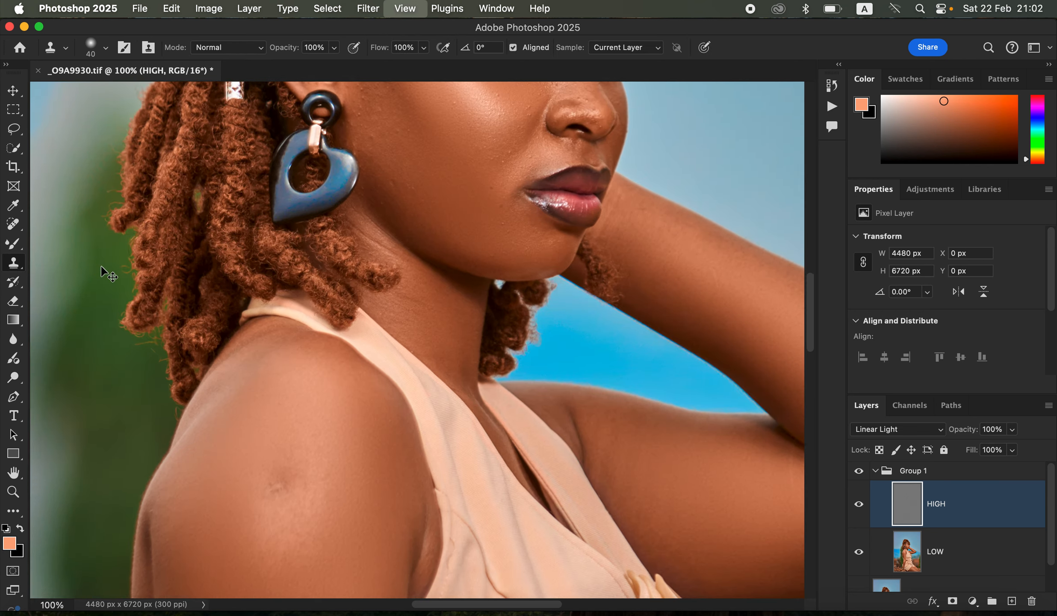
{"action": "scroll", "coordinate": [535, 278], "scroll_direction": "up", "scroll_amount": 5}
{"action": "scroll", "coordinate": [549, 308], "scroll_direction": "up", "scroll_amount": 5}
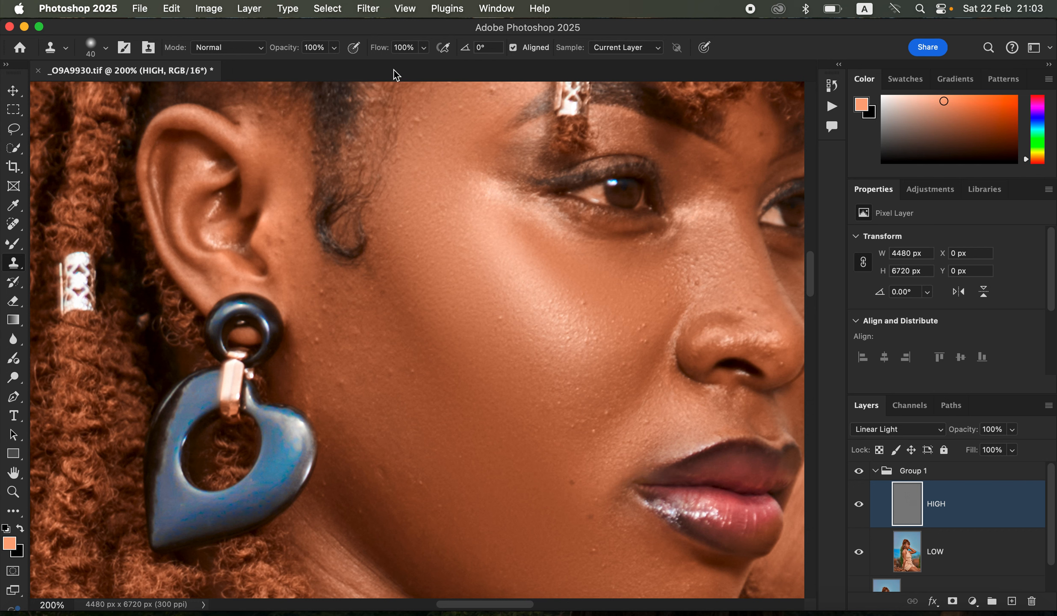
{"action": "left_click", "coordinate": [613, 47]}
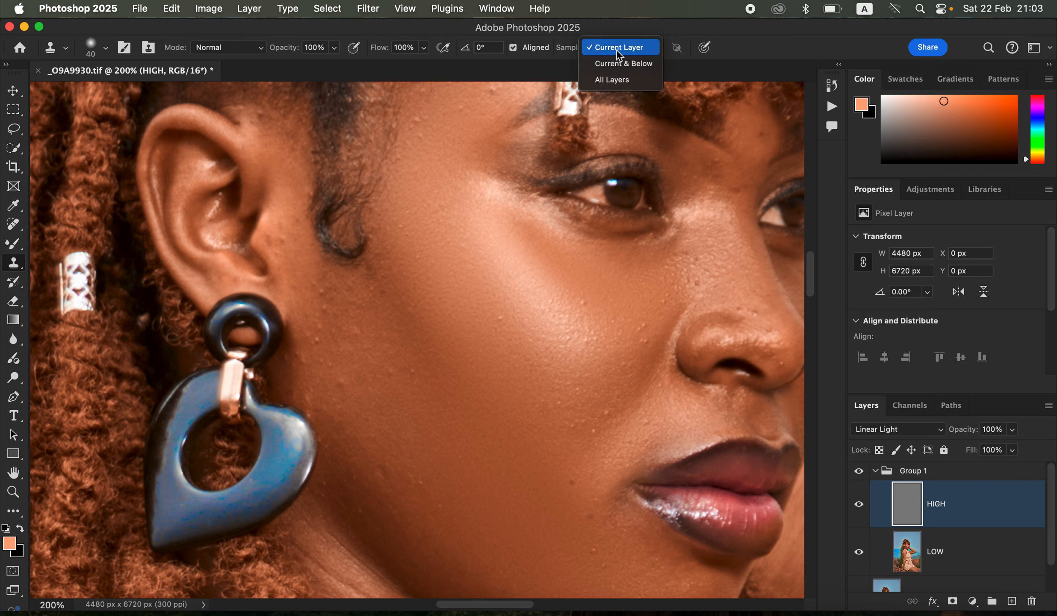
{"action": "left_click", "coordinate": [620, 50]}
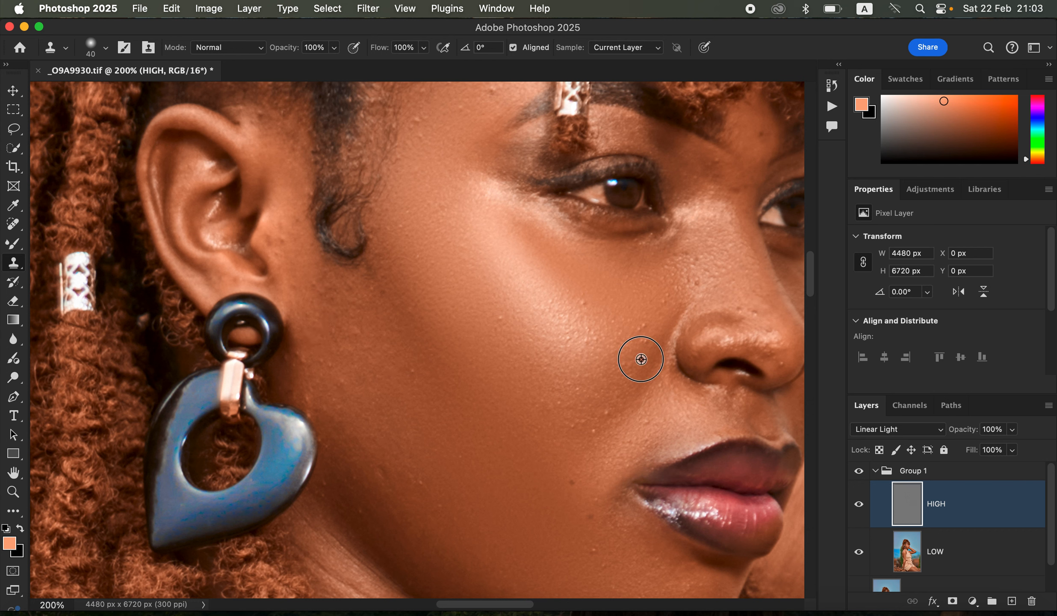
Clone clean skin texture over the blemishes on the upper cheek beside the nose.
{"action": "left_click", "coordinate": [641, 359], "text": "alt"}
{"action": "left_click", "coordinate": [646, 336]}
{"action": "left_click", "coordinate": [644, 354], "text": "alt"}
{"action": "left_click", "coordinate": [637, 331]}
{"action": "left_click", "coordinate": [606, 315], "text": "alt"}
{"action": "left_click", "coordinate": [582, 304]}
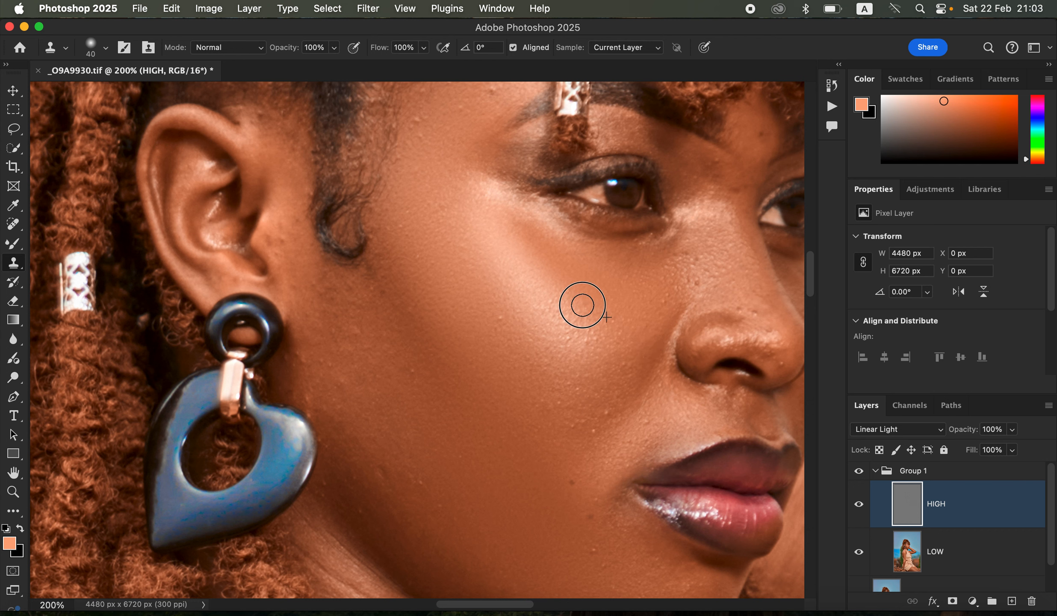
Clone clean skin texture over the small bumps along the side of the nose bridge.
{"action": "left_click", "coordinate": [698, 296], "text": "alt"}
{"action": "left_click", "coordinate": [698, 278]}
{"action": "left_click", "coordinate": [693, 288], "text": "alt"}
{"action": "left_click", "coordinate": [683, 277]}
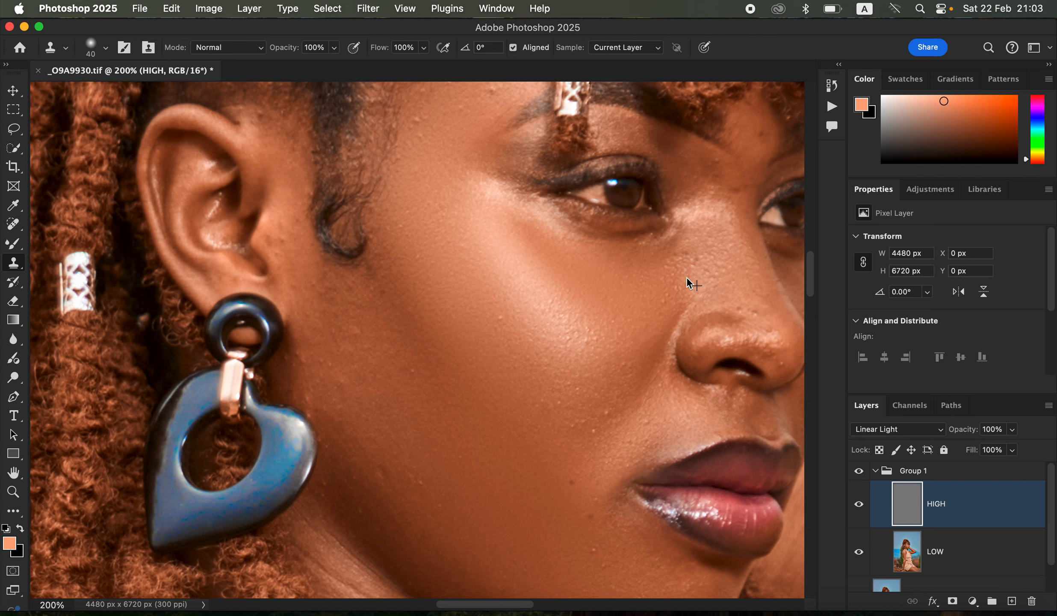
{"action": "left_click", "coordinate": [694, 262], "text": "alt"}
{"action": "left_click", "coordinate": [699, 266]}
{"action": "left_click", "coordinate": [683, 254], "text": "alt"}
{"action": "left_click", "coordinate": [696, 261]}
Clone clean skin texture over the spots near the earring, on the mid cheek and along the lower cheek.
{"action": "left_click", "coordinate": [352, 433], "text": "alt"}
{"action": "left_click", "coordinate": [338, 378]}
{"action": "left_click", "coordinate": [321, 375]}
{"action": "left_click", "coordinate": [313, 371]}
{"action": "left_click", "coordinate": [335, 382], "text": "alt"}
{"action": "left_click", "coordinate": [315, 410]}
{"action": "left_click", "coordinate": [411, 404], "text": "alt"}
{"action": "left_click", "coordinate": [415, 365]}
{"action": "left_click", "coordinate": [441, 360], "text": "alt"}
{"action": "left_click", "coordinate": [519, 343]}
{"action": "left_click", "coordinate": [453, 500], "text": "alt"}
{"action": "left_click", "coordinate": [419, 485]}
{"action": "left_click", "coordinate": [394, 490]}
{"action": "left_click_drag", "start_coordinate": [394, 490], "coordinate": [415, 479]}
Collapse Group 1 and compare the full portrait with and without the retouching, leaving the group visible.
{"action": "key", "text": "super+minus"}
{"action": "key", "text": "super+minus"}
{"action": "key", "text": "super+minus"}
{"action": "key", "text": "super+minus"}
{"action": "key", "text": "super+minus"}
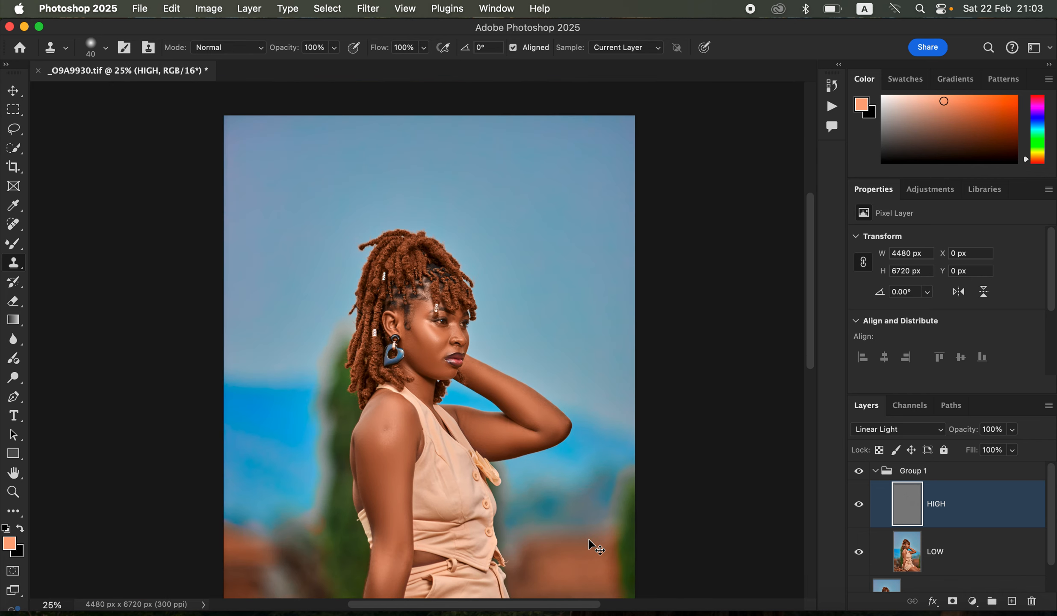
{"action": "key", "text": "super+minus"}
{"action": "key", "text": "super+minus"}
{"action": "key", "text": "super+plus"}
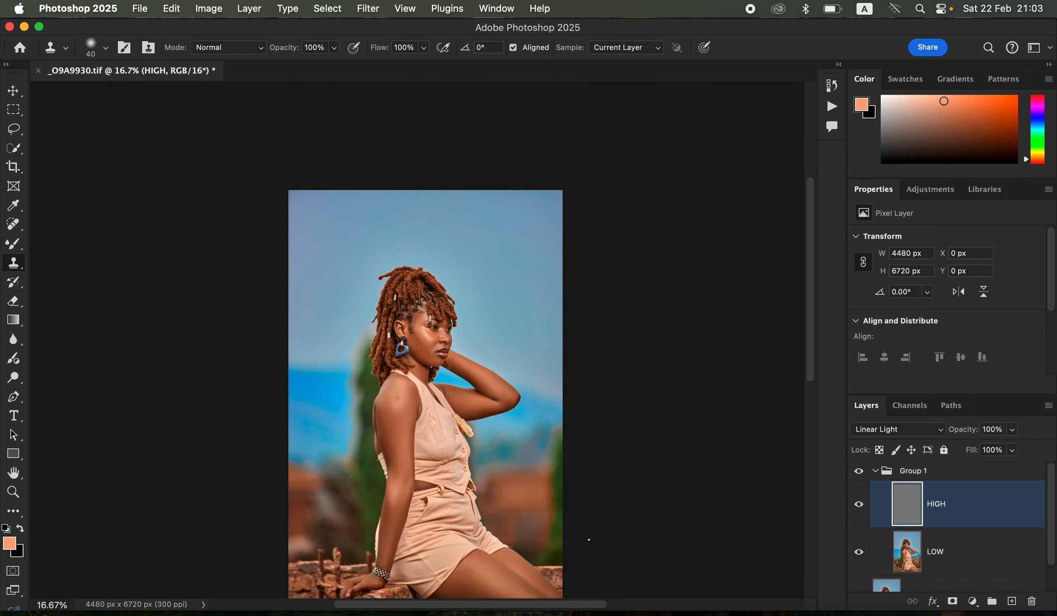
{"action": "left_click", "coordinate": [875, 471]}
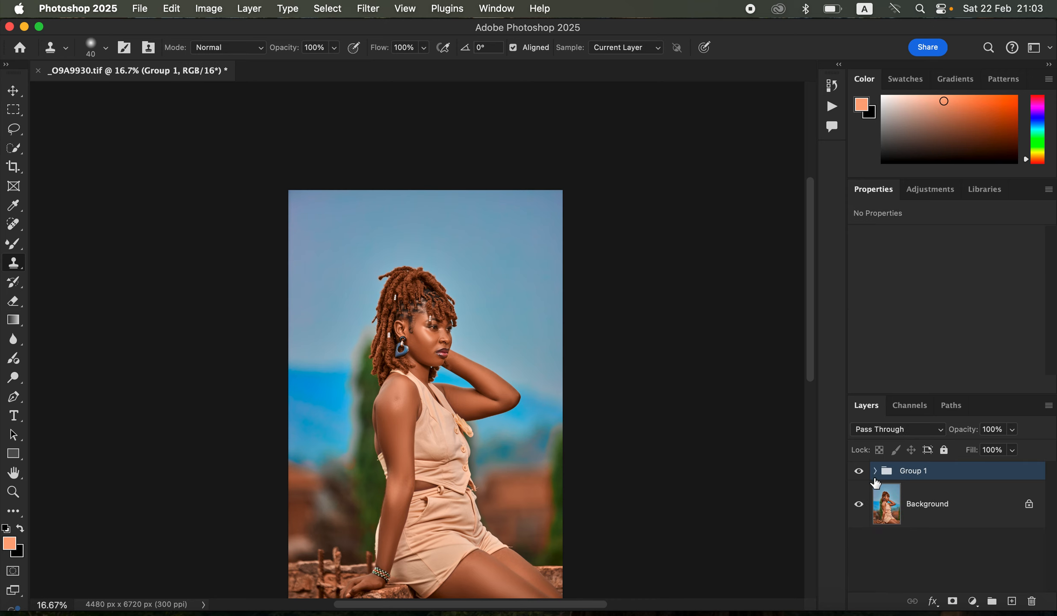
{"action": "left_click", "coordinate": [858, 474]}
{"action": "left_click", "coordinate": [858, 474]}
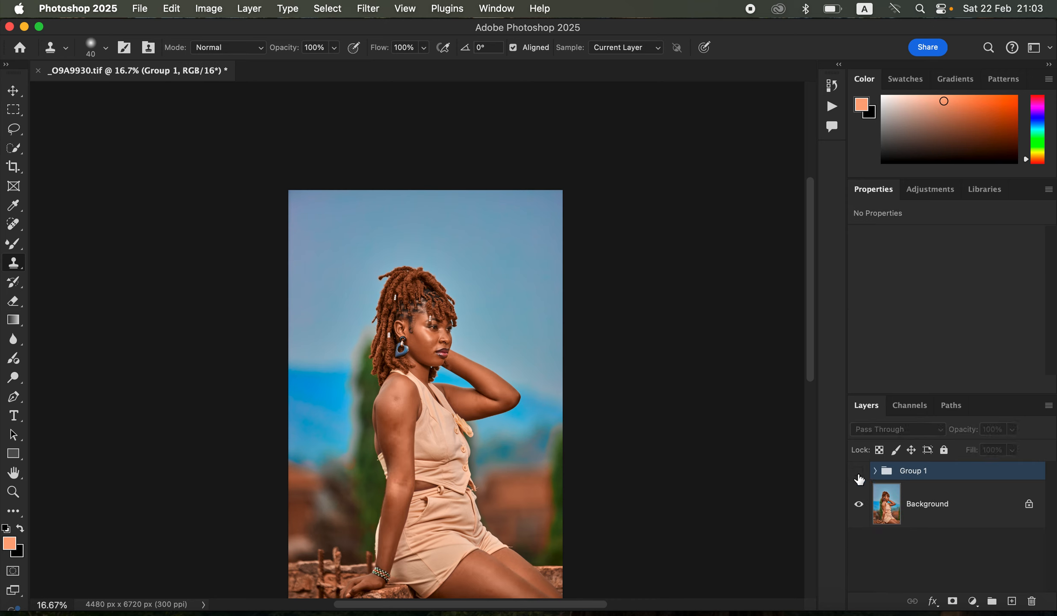
{"action": "left_click", "coordinate": [858, 474]}
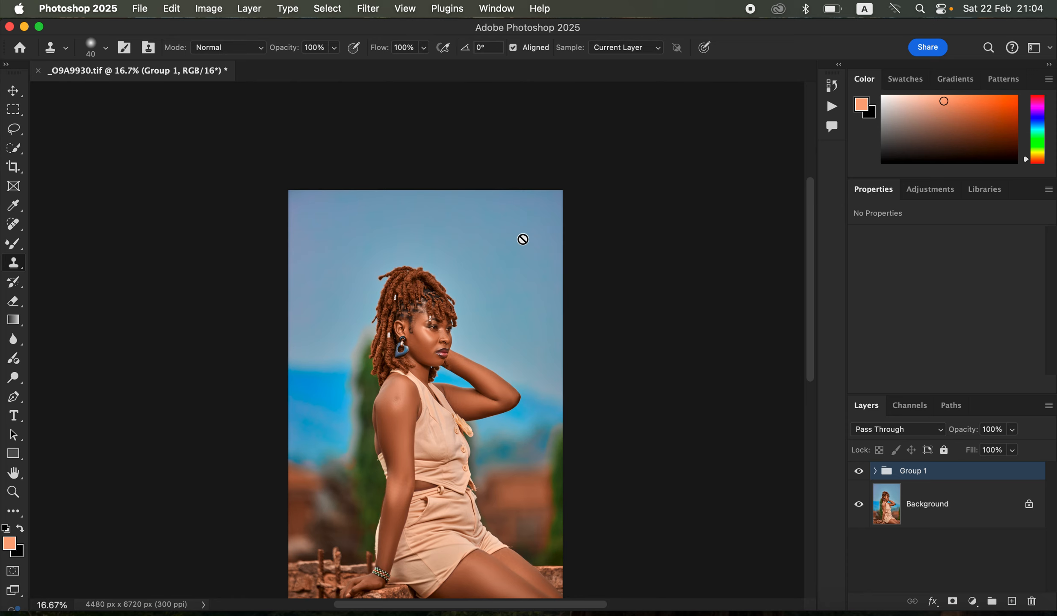
Stamp all visible layers into a new layer and open the Camera Raw Filter on it.
{"action": "key", "text": "super+alt+shift+e"}
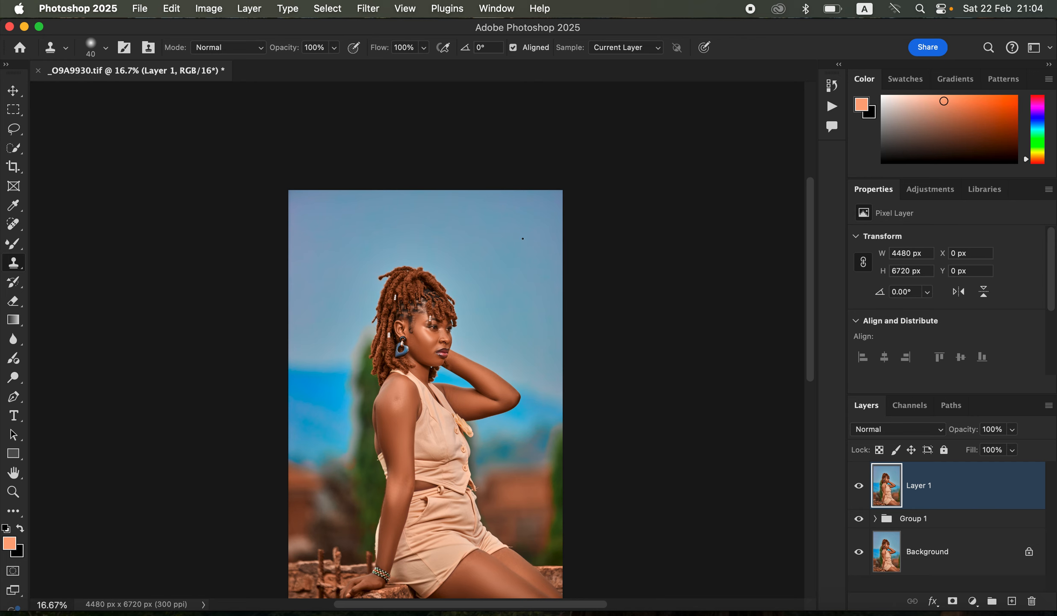
{"action": "left_click", "coordinate": [369, 9]}
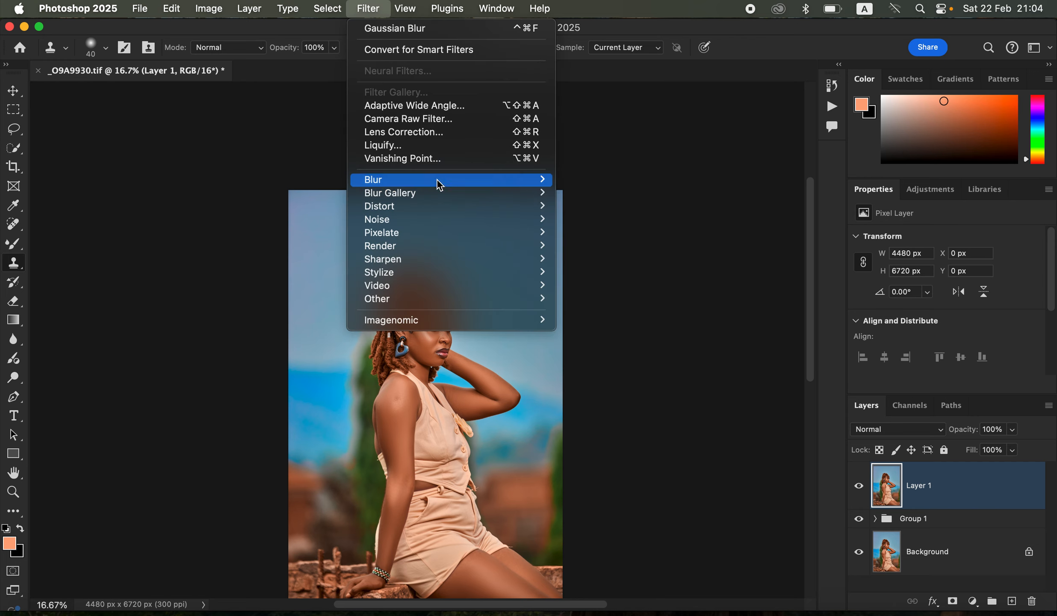
{"action": "left_click", "coordinate": [439, 124]}
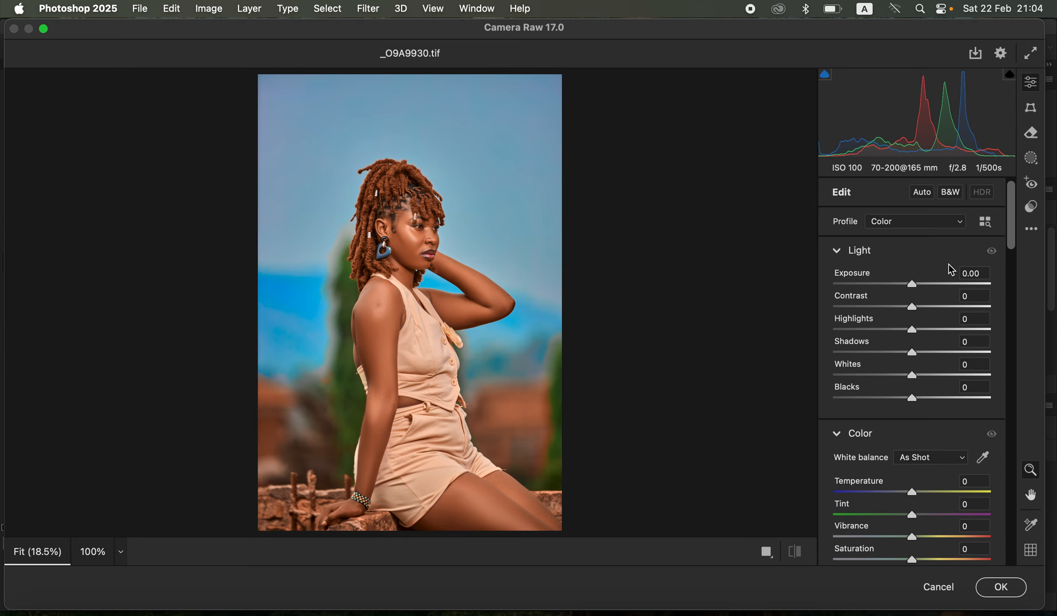
Fine-tune the Oranges luminance in the Color Mixer and set the Blues saturation to +14.
{"action": "left_click_drag", "start_coordinate": [1014, 238], "coordinate": [1017, 406]}
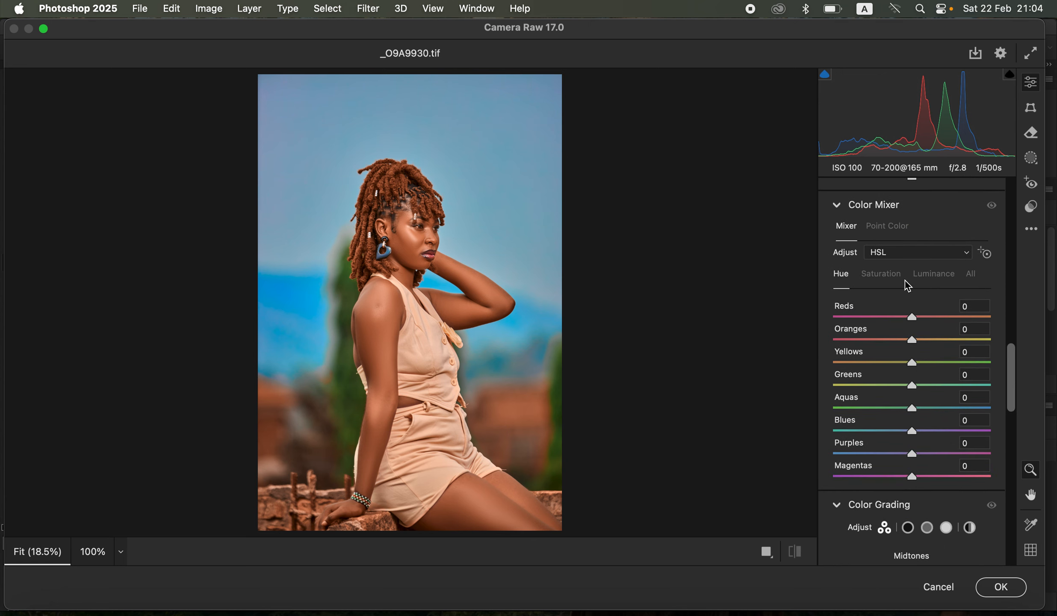
{"action": "left_click", "coordinate": [932, 275]}
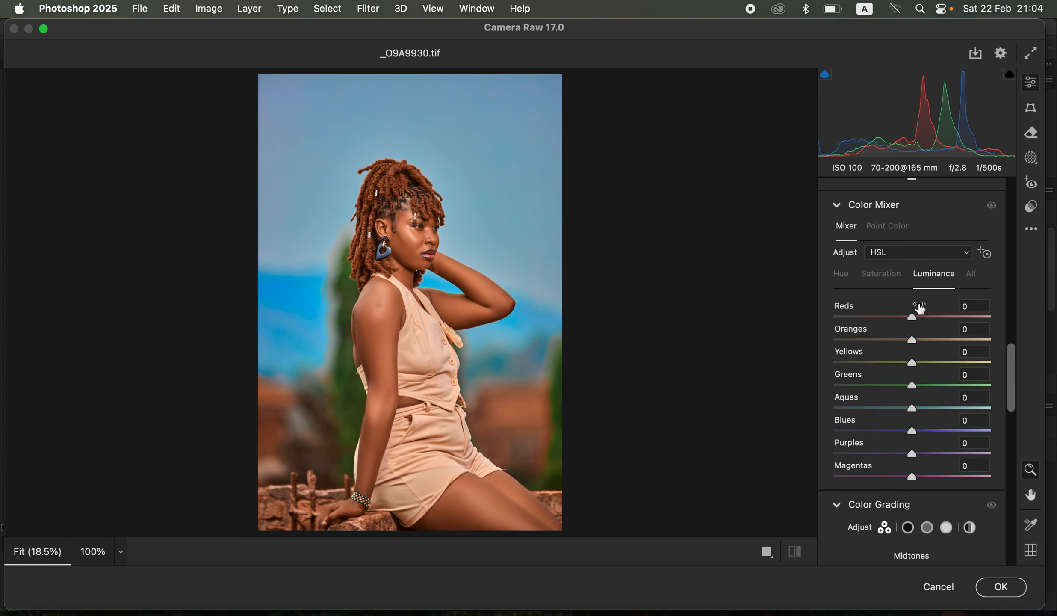
{"action": "left_click_drag", "start_coordinate": [914, 340], "coordinate": [910, 343]}
{"action": "left_click", "coordinate": [871, 276]}
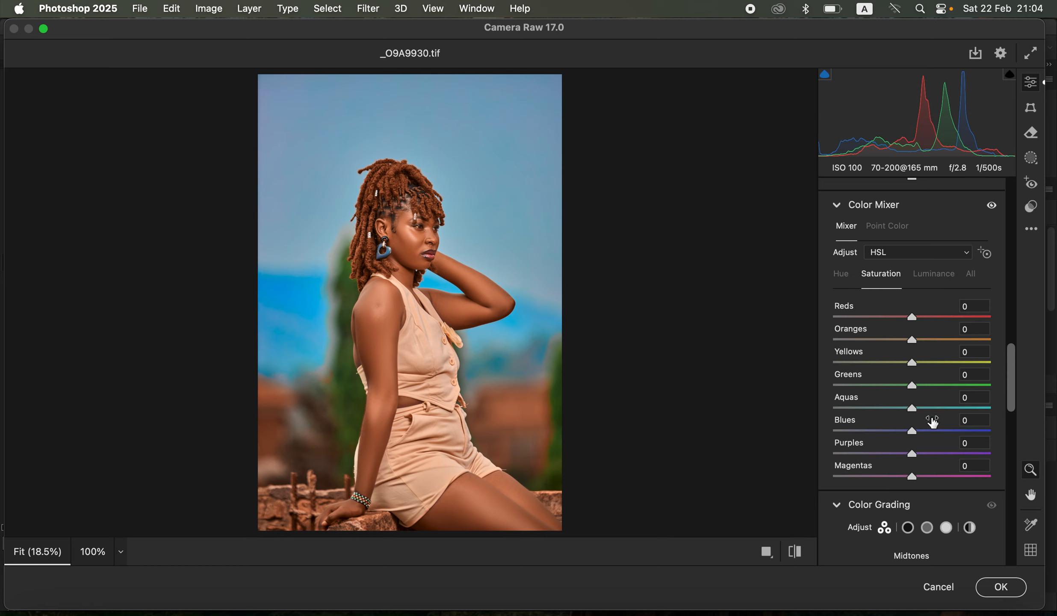
{"action": "mouse_move", "coordinate": [932, 437]}
{"action": "left_mouse_down"}
{"action": "mouse_move", "coordinate": [949, 436]}
{"action": "mouse_move", "coordinate": [925, 436]}
{"action": "left_mouse_up"}
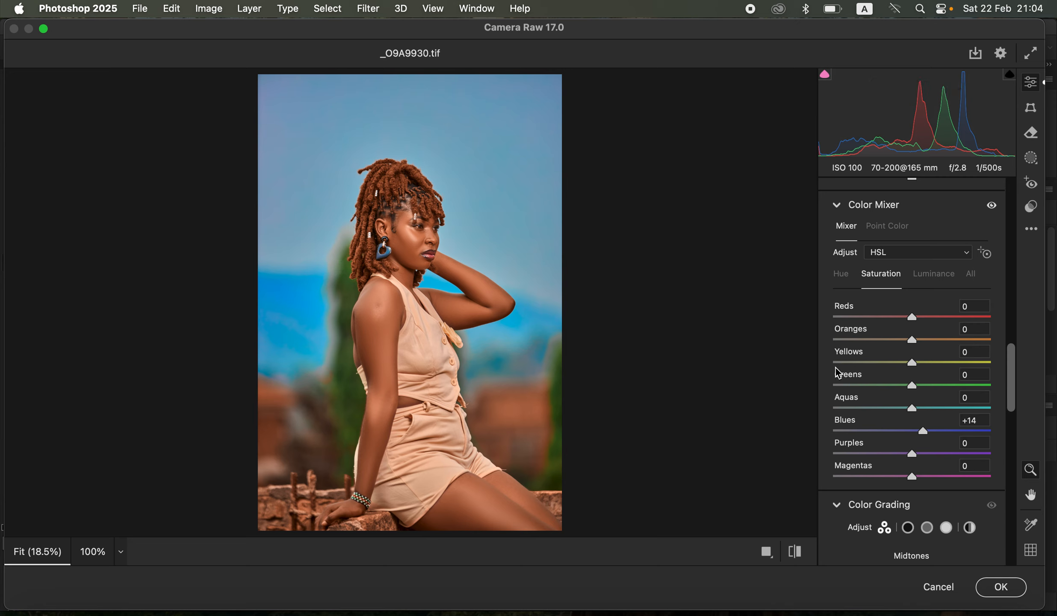
Set the Blues hue to -8, check the before/after views and apply the Camera Raw Filter.
{"action": "left_click", "coordinate": [843, 275]}
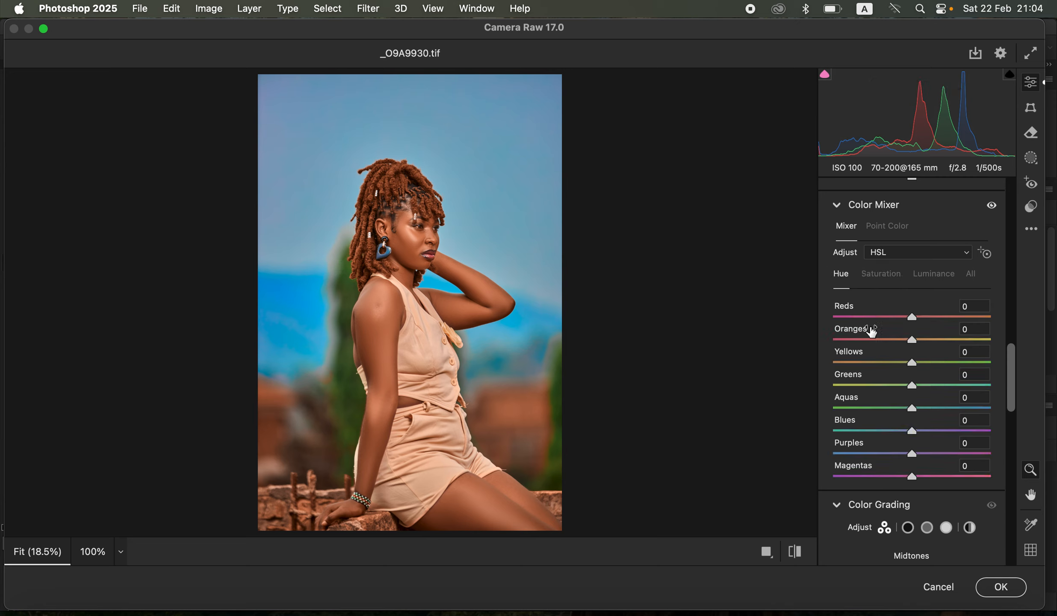
{"action": "mouse_move", "coordinate": [911, 432]}
{"action": "left_mouse_down"}
{"action": "mouse_move", "coordinate": [897, 431]}
{"action": "mouse_move", "coordinate": [907, 436]}
{"action": "left_mouse_up"}
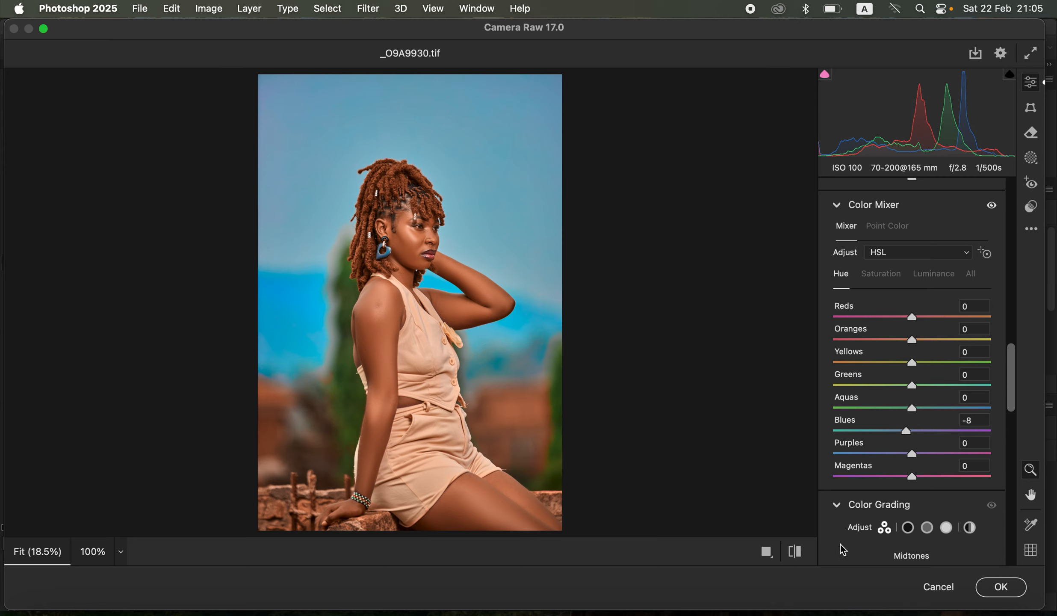
{"action": "left_click", "coordinate": [801, 552]}
{"action": "left_click", "coordinate": [801, 551]}
{"action": "left_click", "coordinate": [1001, 587]}
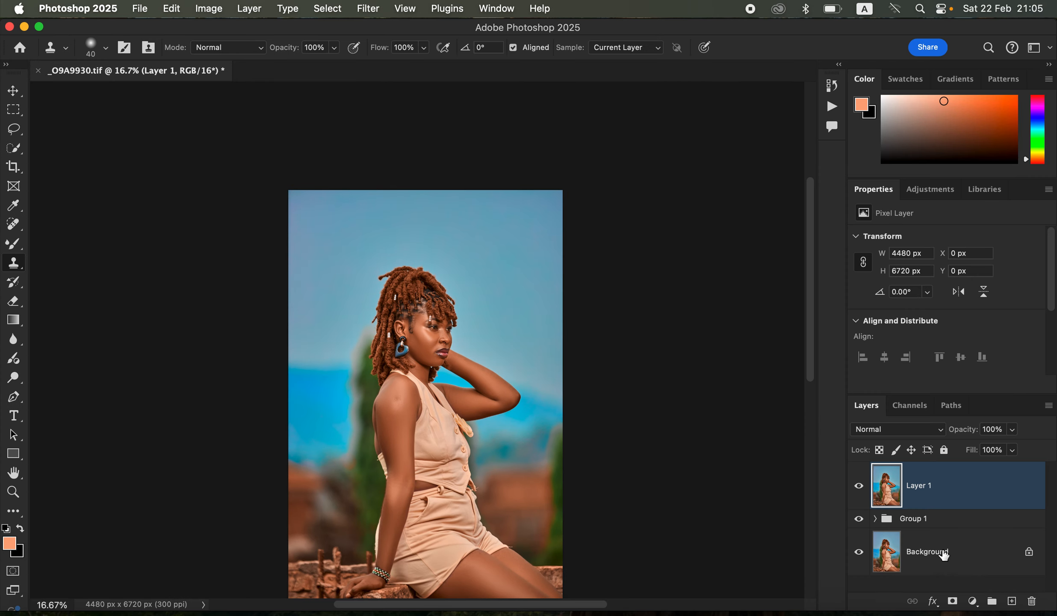
Add a Selective Color adjustment layer and slightly adjust the Black and Cyan amounts of the Blacks.
{"action": "left_click", "coordinate": [973, 601]}
{"action": "left_click", "coordinate": [990, 604]}
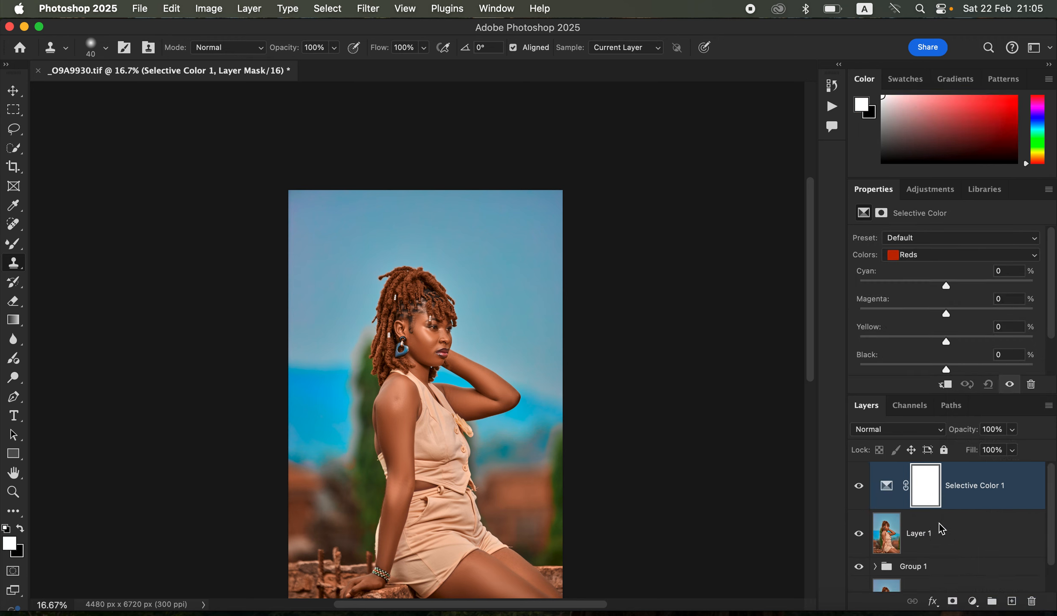
{"action": "left_click", "coordinate": [943, 258]}
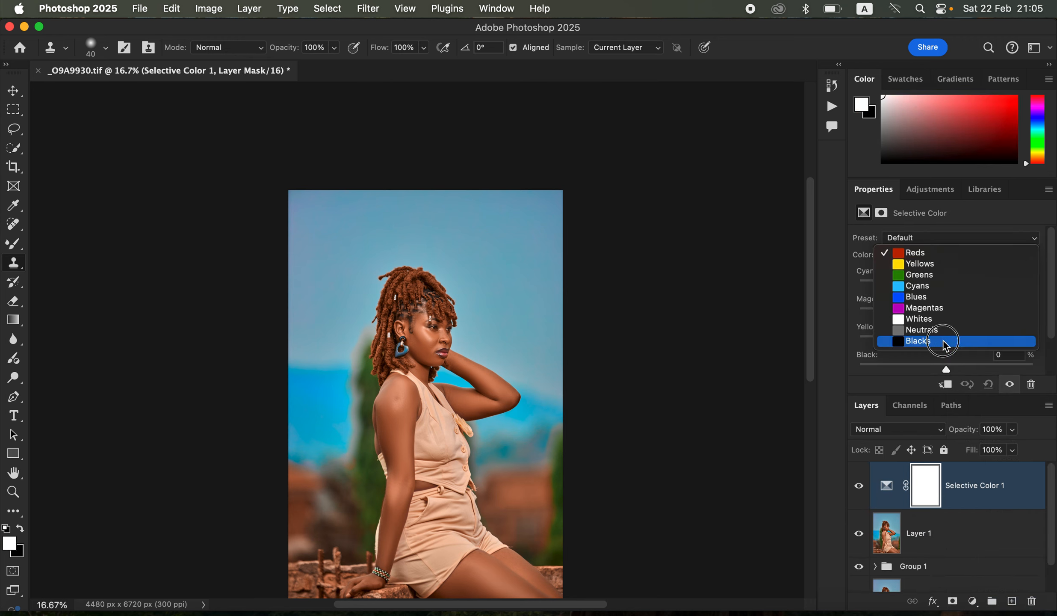
{"action": "left_click", "coordinate": [944, 342]}
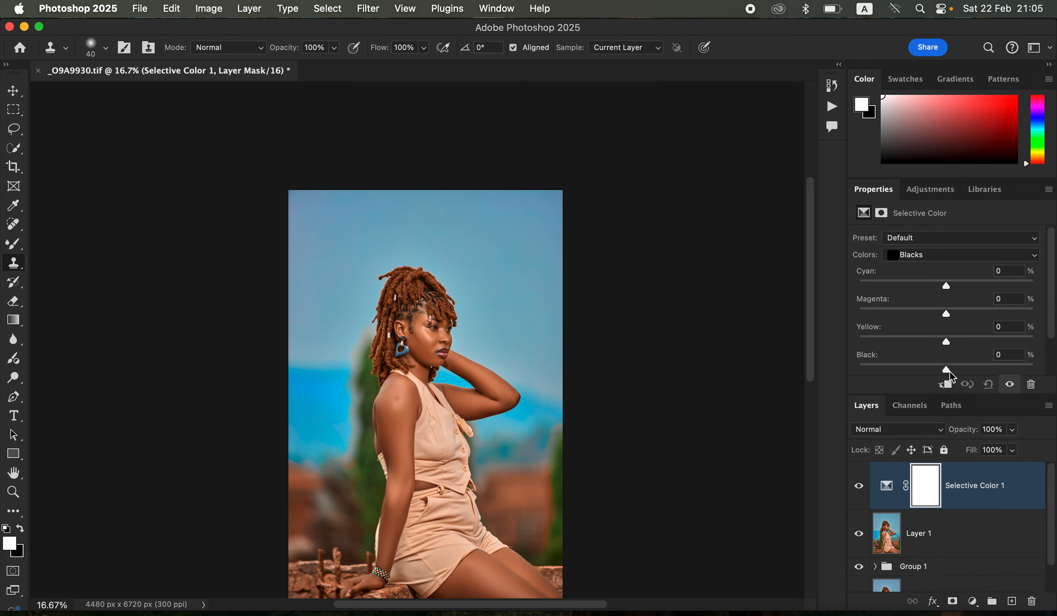
{"action": "left_click_drag", "start_coordinate": [951, 368], "coordinate": [950, 366]}
{"action": "left_click_drag", "start_coordinate": [950, 292], "coordinate": [951, 291]}
{"action": "left_click", "coordinate": [949, 286]}
Add a Hue/Saturation adjustment layer with Saturation -76 and invert its mask to black.
{"action": "left_click", "coordinate": [974, 601]}
{"action": "left_click", "coordinate": [989, 464]}
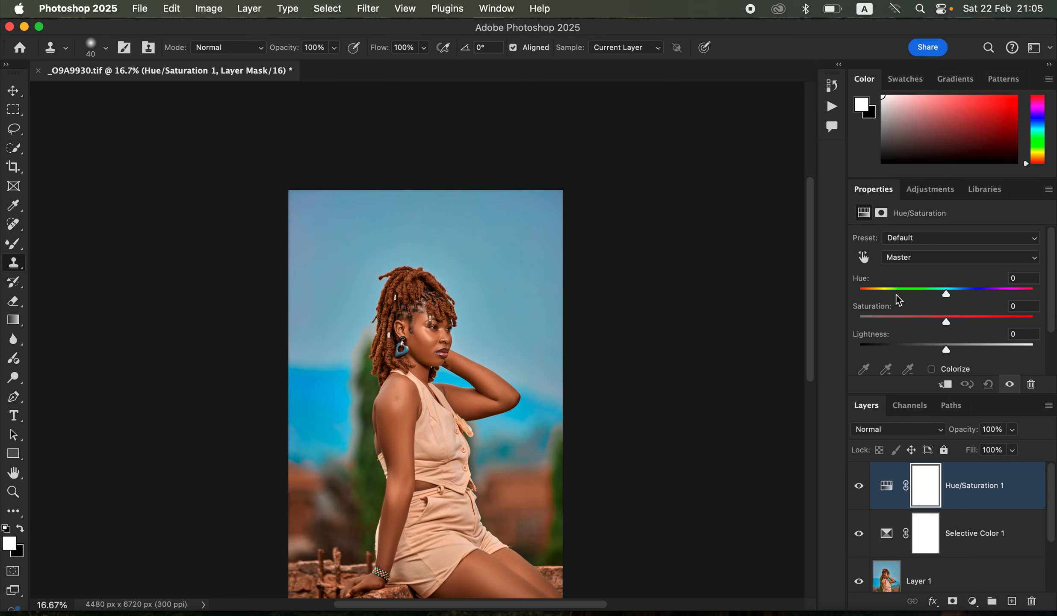
{"action": "left_click", "coordinate": [916, 260]}
{"action": "left_click", "coordinate": [918, 261]}
{"action": "left_click_drag", "start_coordinate": [945, 328], "coordinate": [880, 328]}
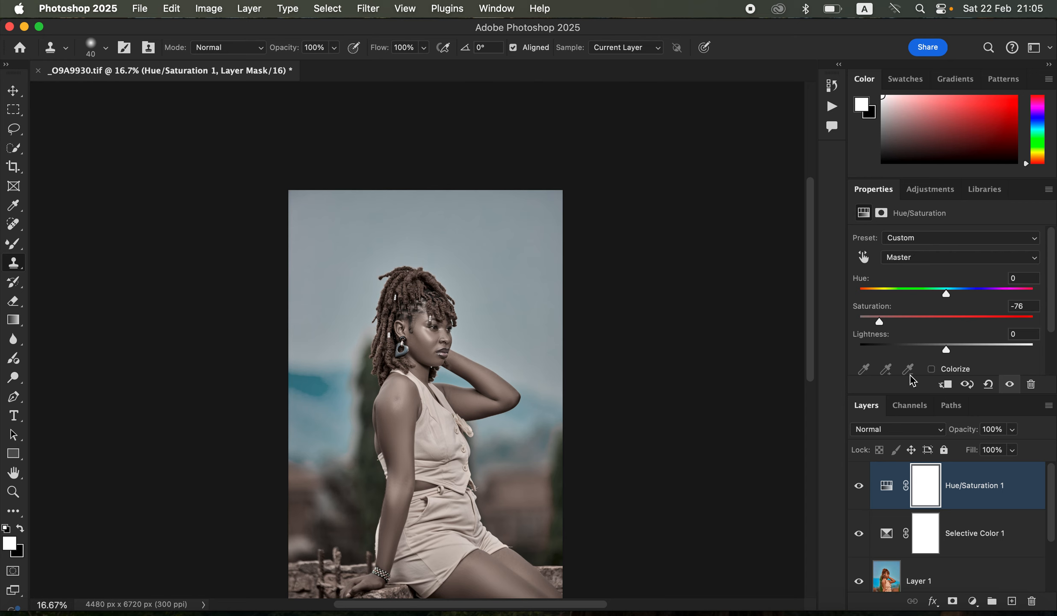
{"action": "key", "text": "super+i"}
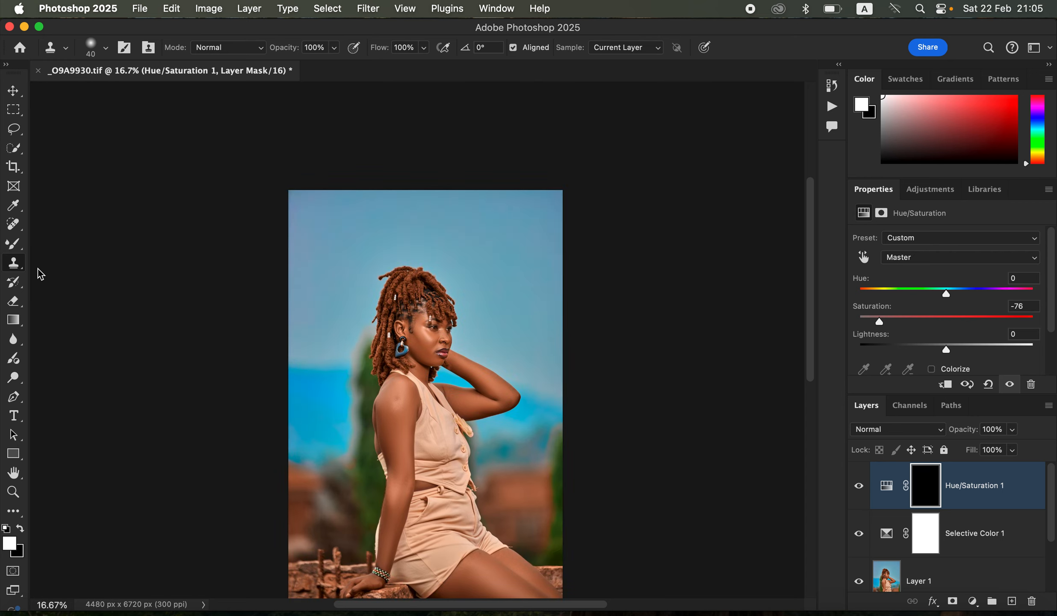
Switch to the Brush tool and set its hardness to 0%.
{"action": "left_click", "coordinate": [16, 244]}
{"action": "left_click", "coordinate": [54, 243]}
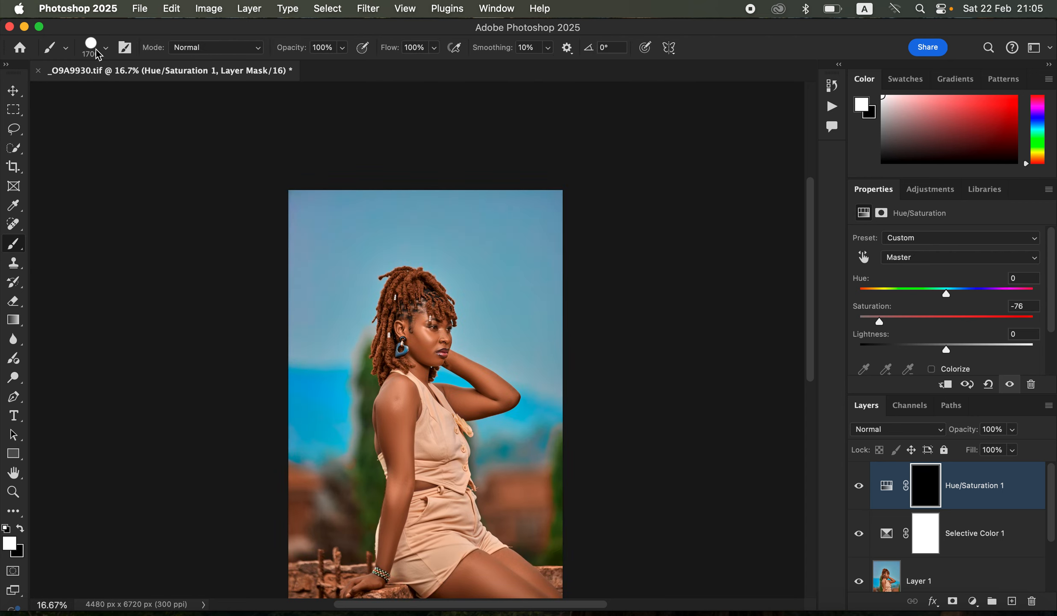
{"action": "left_click", "coordinate": [107, 48]}
{"action": "left_click_drag", "start_coordinate": [144, 124], "coordinate": [45, 128]}
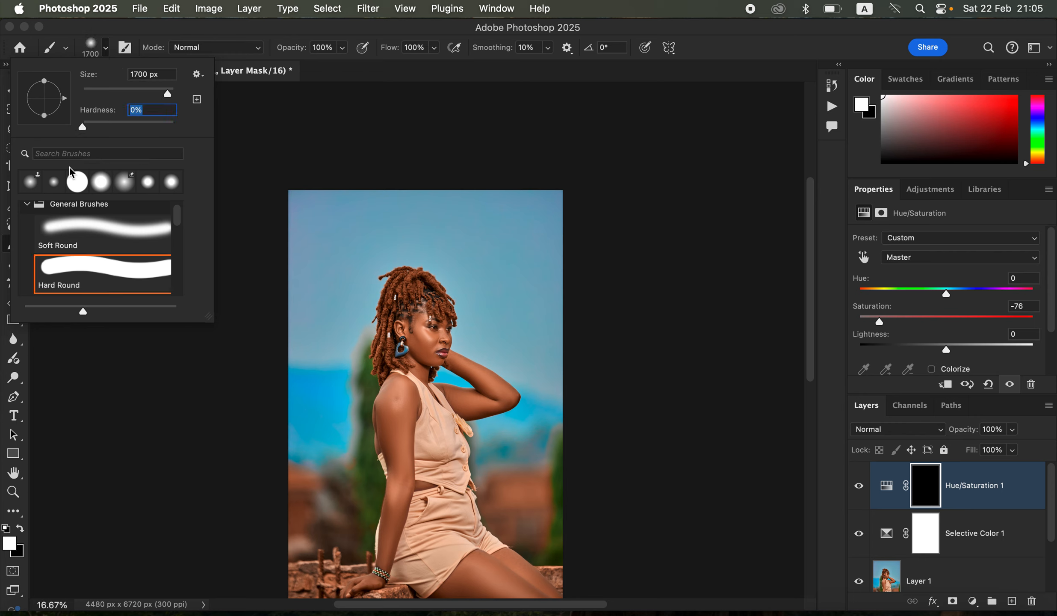
Choose the Soft Round brush and set white as the foreground color for painting on the Hue/Saturation mask.
{"action": "left_click", "coordinate": [107, 222]}
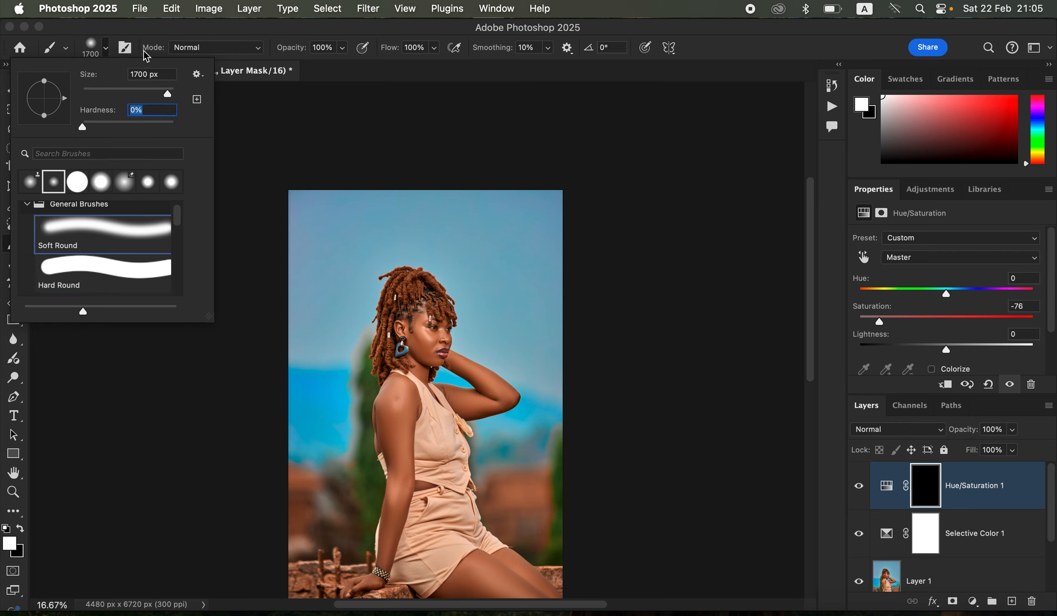
{"action": "left_click", "coordinate": [172, 41]}
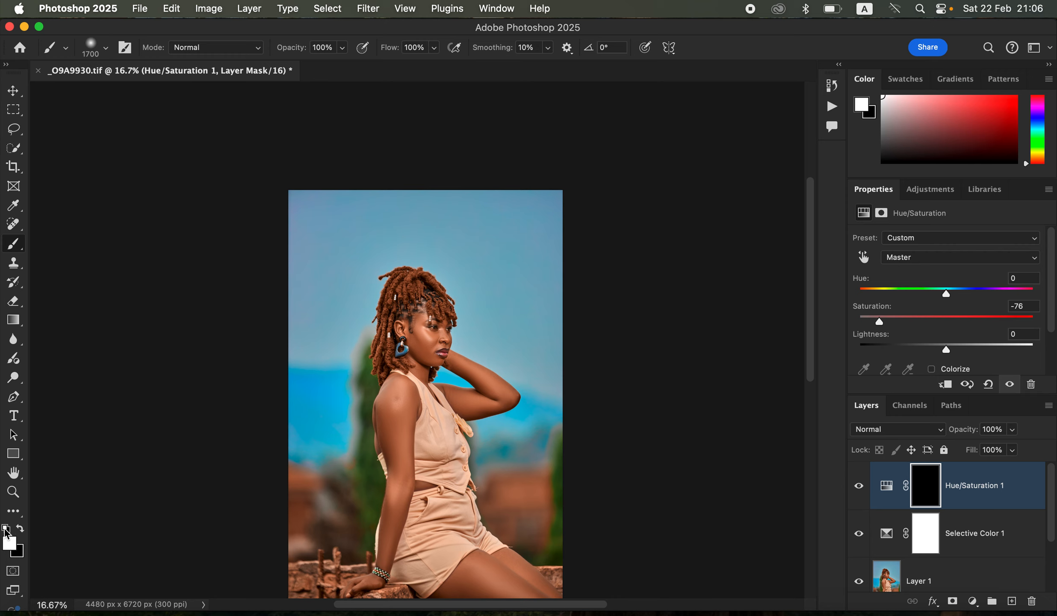
{"action": "left_click", "coordinate": [18, 531]}
{"action": "left_click", "coordinate": [20, 532]}
Reduce the brush size to 45 and paint white over the whites of both eyes on the Hue/Saturation mask.
{"action": "key", "text": "super+equal"}
{"action": "key", "text": "super+equal"}
{"action": "key", "text": "super+equal"}
{"action": "key", "text": "super+equal"}
{"action": "key", "text": "super+equal"}
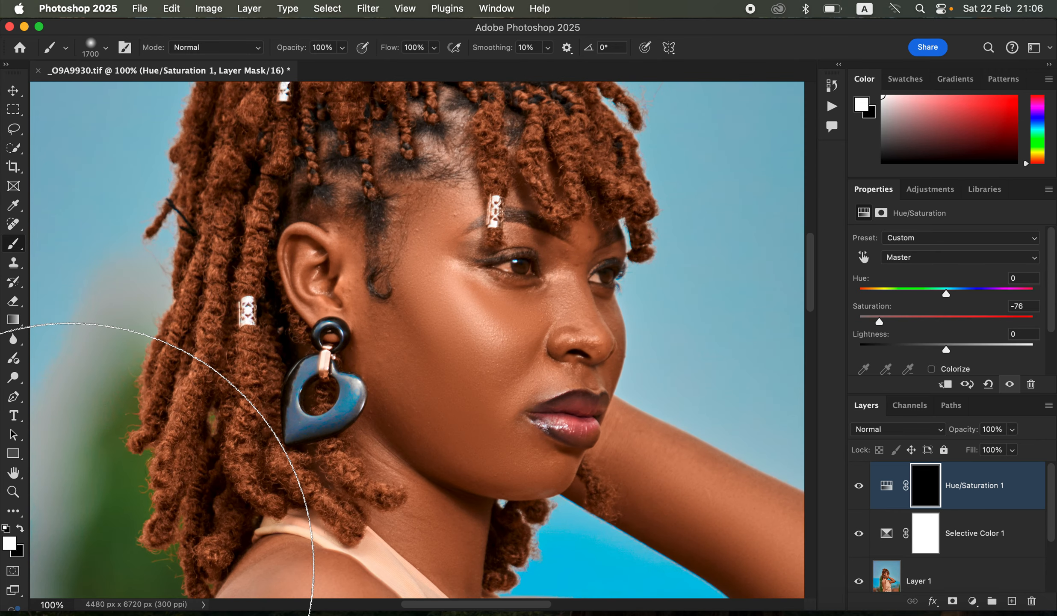
{"action": "key", "text": "super+equal"}
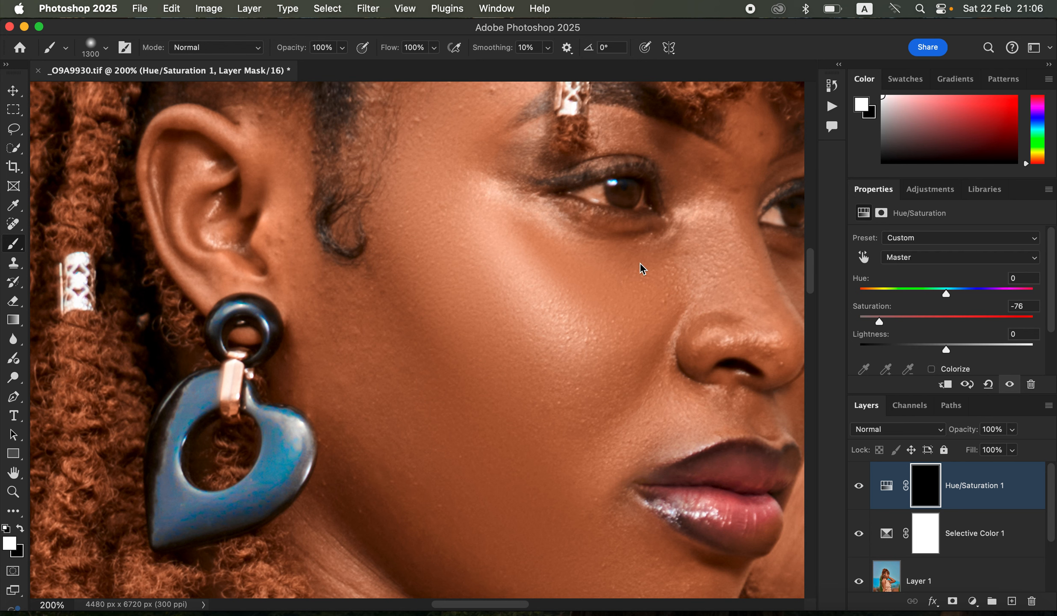
{"action": "key", "text": "bracketleft"}
{"action": "key", "text": "bracketleft"}
{"action": "key", "text": "bracketleft"}
{"action": "key", "text": "bracketleft"}
{"action": "key", "text": "bracketleft"}
{"action": "key", "text": "bracketleft"}
{"action": "key", "text": "bracketleft"}
{"action": "key", "text": "bracketleft"}
{"action": "key", "text": "bracketleft"}
{"action": "key", "text": "bracketleft"}
{"action": "key", "text": "bracketleft"}
{"action": "key", "text": "bracketleft"}
{"action": "mouse_move", "coordinate": [601, 197]}
{"action": "left_mouse_down"}
{"action": "mouse_move", "coordinate": [576, 190]}
{"action": "mouse_move", "coordinate": [608, 200]}
{"action": "mouse_move", "coordinate": [598, 195]}
{"action": "left_mouse_up"}
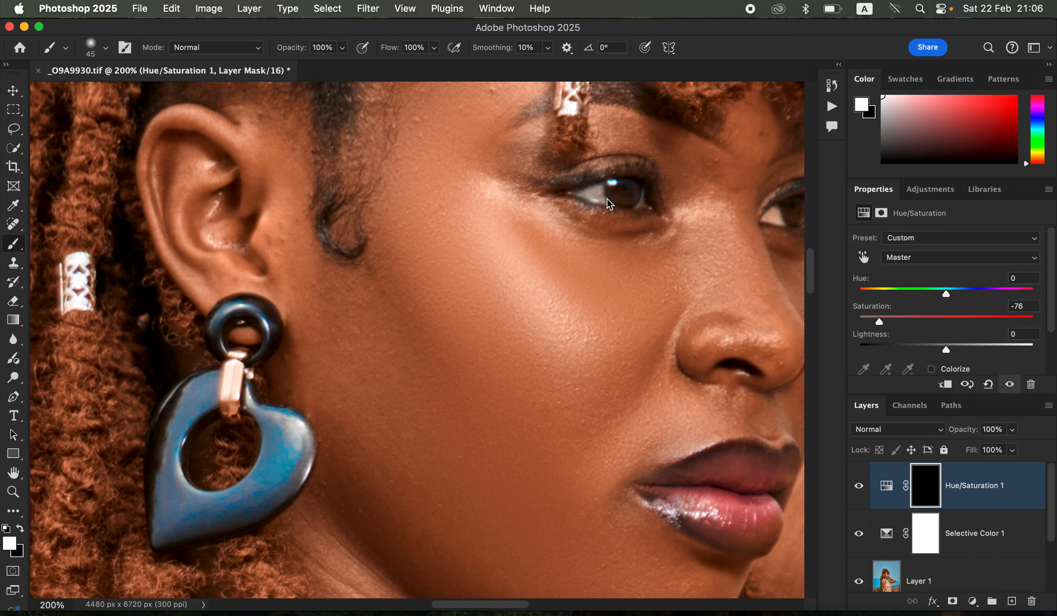
{"action": "mouse_move", "coordinate": [776, 212]}
{"action": "left_mouse_down"}
{"action": "mouse_move", "coordinate": [774, 201]}
{"action": "mouse_move", "coordinate": [787, 217]}
{"action": "left_mouse_up"}
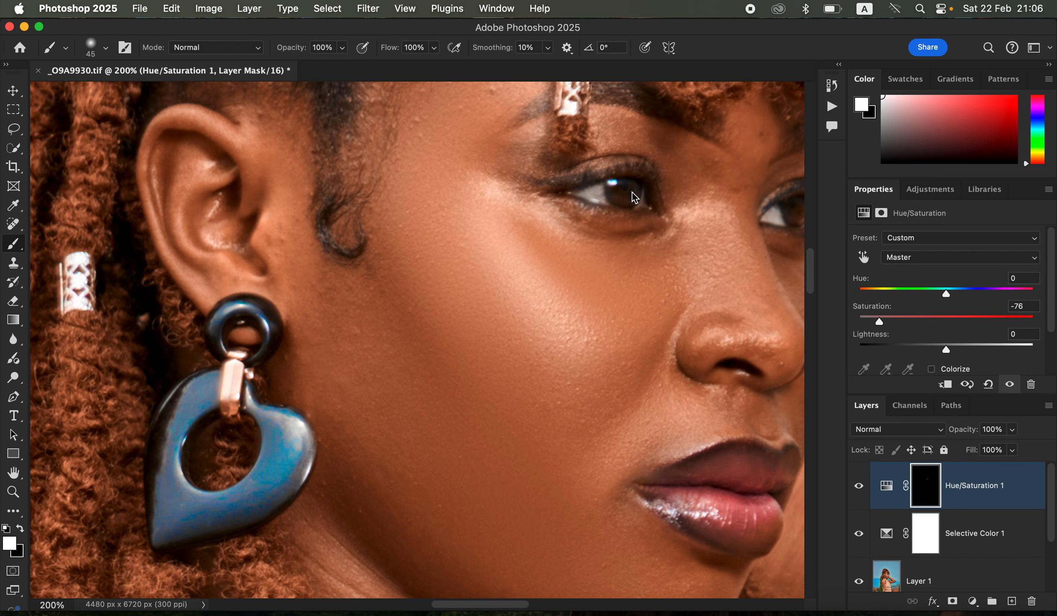
Swap the foreground color to black and review the eye correction in the full portrait.
{"action": "key", "text": "x"}
{"action": "key", "text": "super+minus"}
{"action": "key", "text": "super+minus"}
{"action": "key", "text": "super+minus"}
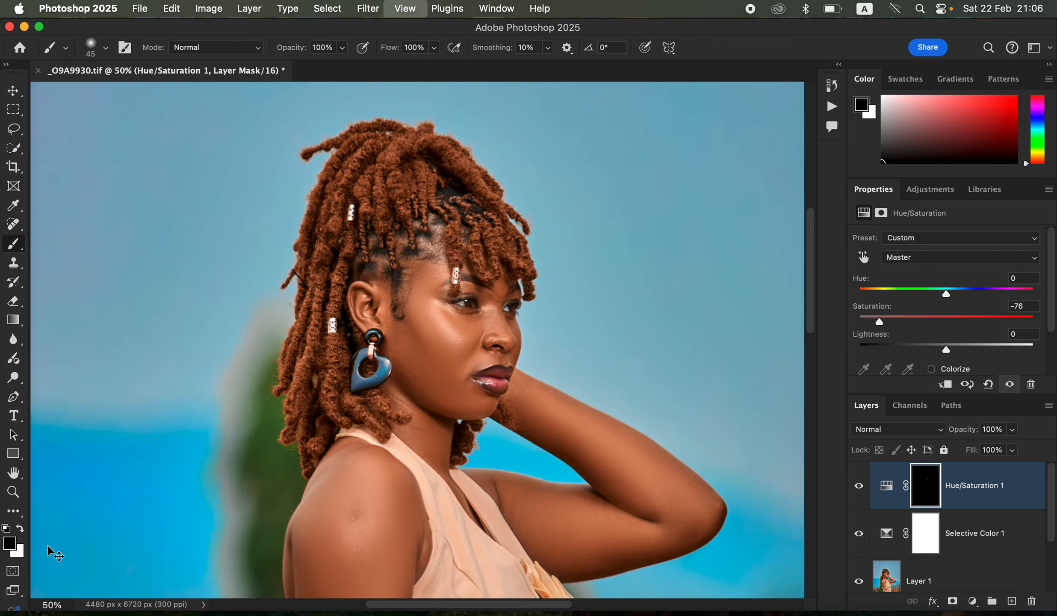
{"action": "key", "text": "super+minus"}
{"action": "key", "text": "super+minus"}
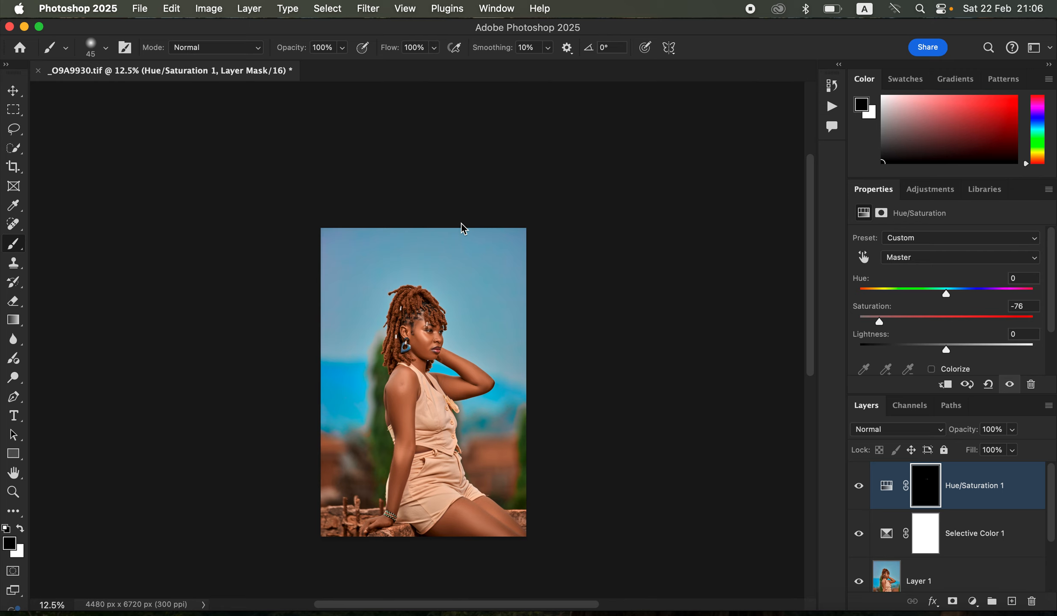
Start an Export As of the portrait in JPG format with quality 7 and Bicubic Sharper resampling.
{"action": "left_click", "coordinate": [140, 9]}
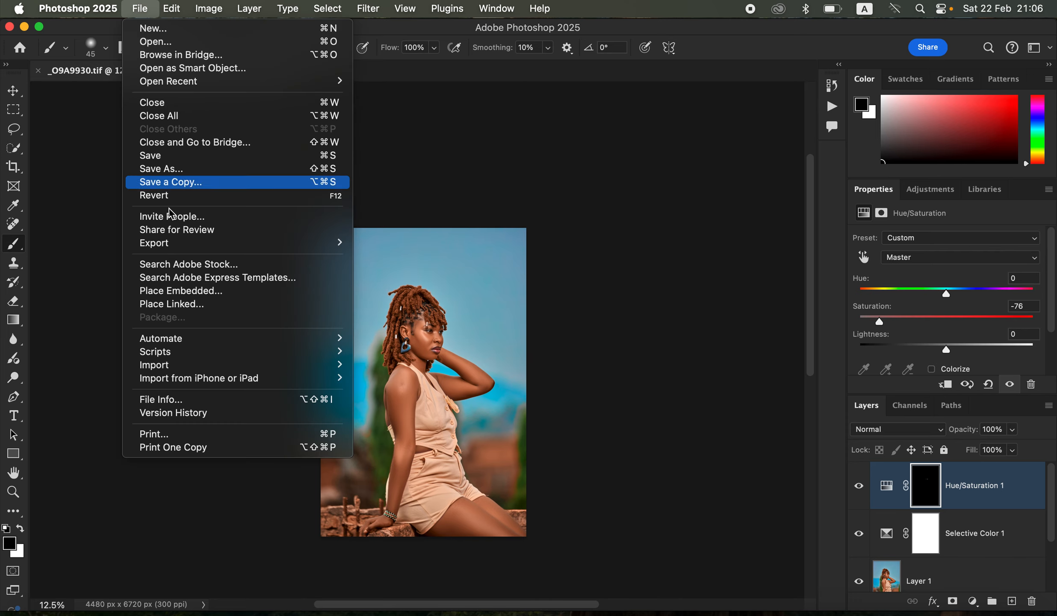
{"action": "mouse_move", "coordinate": [198, 247]}
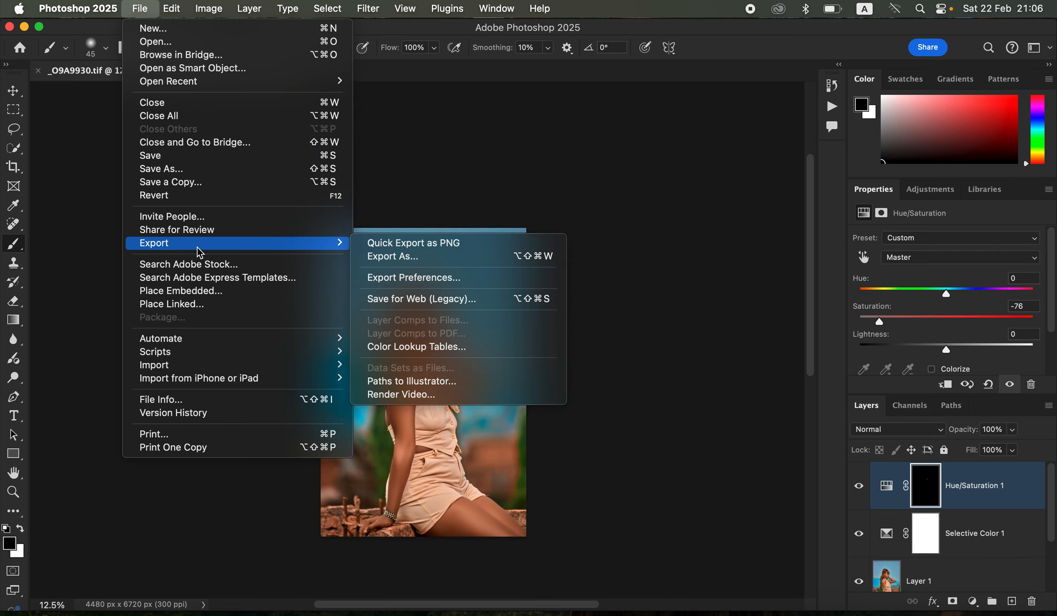
{"action": "left_click", "coordinate": [437, 258]}
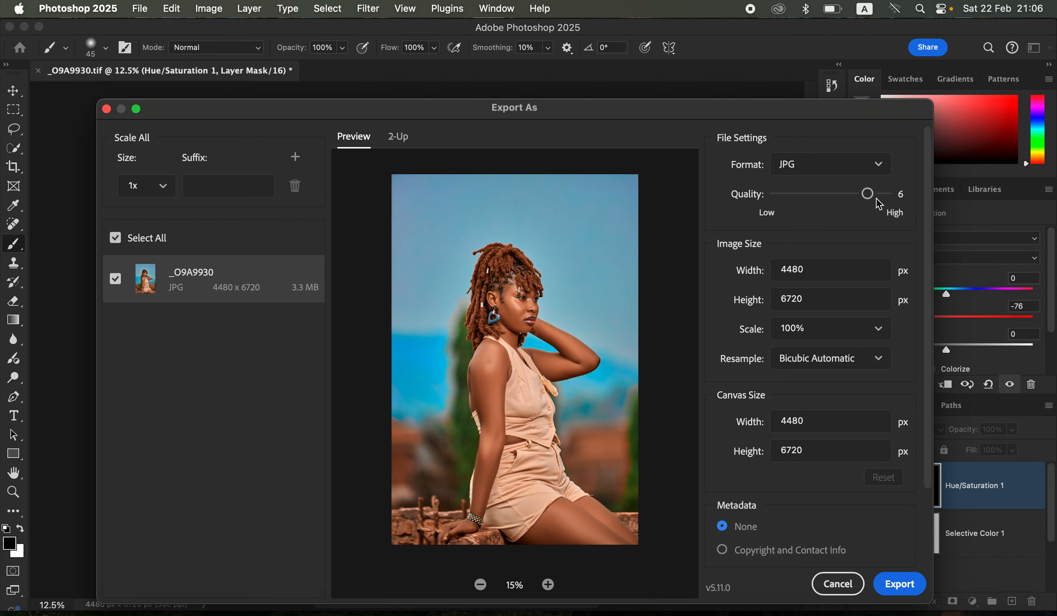
{"action": "left_click_drag", "start_coordinate": [868, 194], "coordinate": [884, 193]}
{"action": "left_click", "coordinate": [806, 363]}
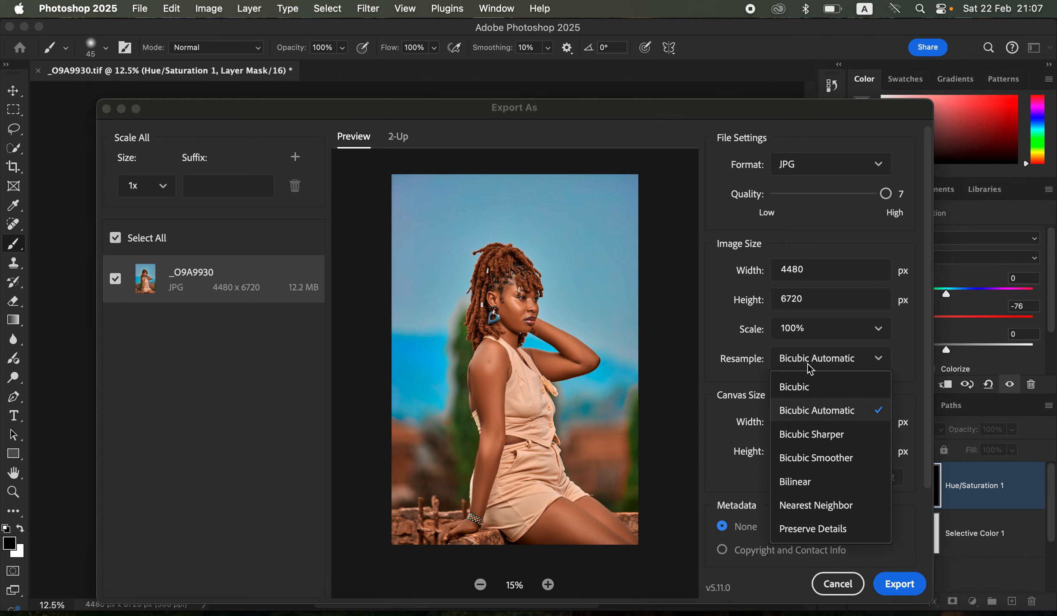
{"action": "left_click", "coordinate": [824, 433]}
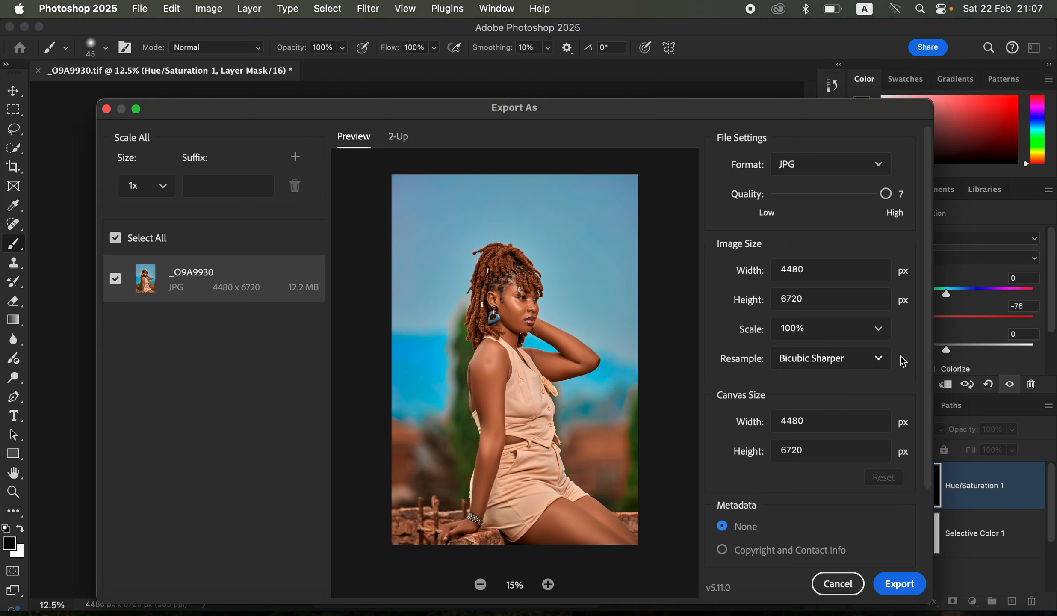
Review the remaining export options and export the image to the Desktop as _O9A9930.
{"action": "left_click_drag", "start_coordinate": [932, 367], "coordinate": [935, 440]}
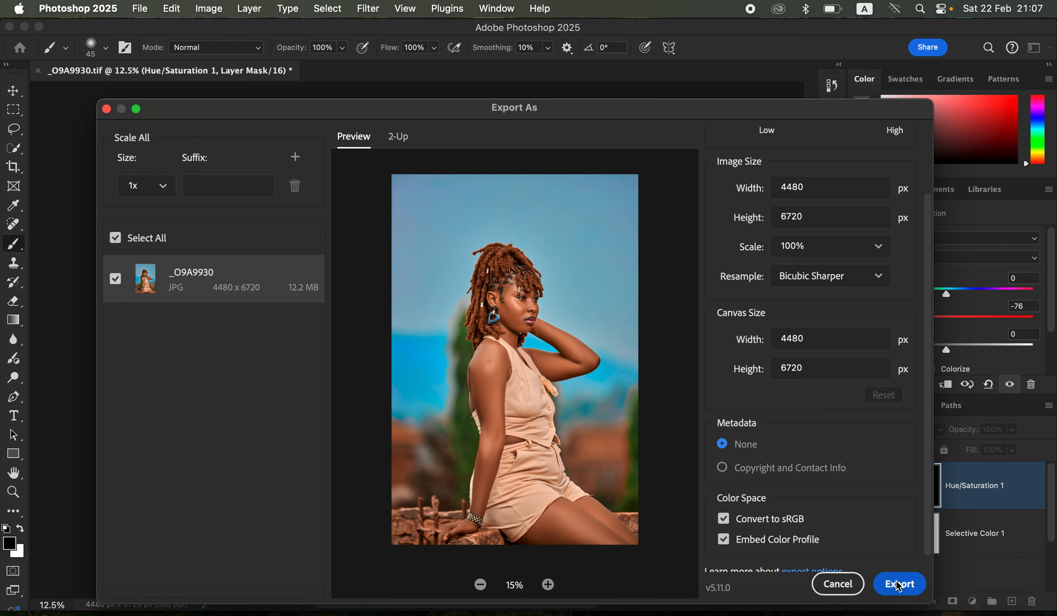
{"action": "left_click", "coordinate": [899, 593]}
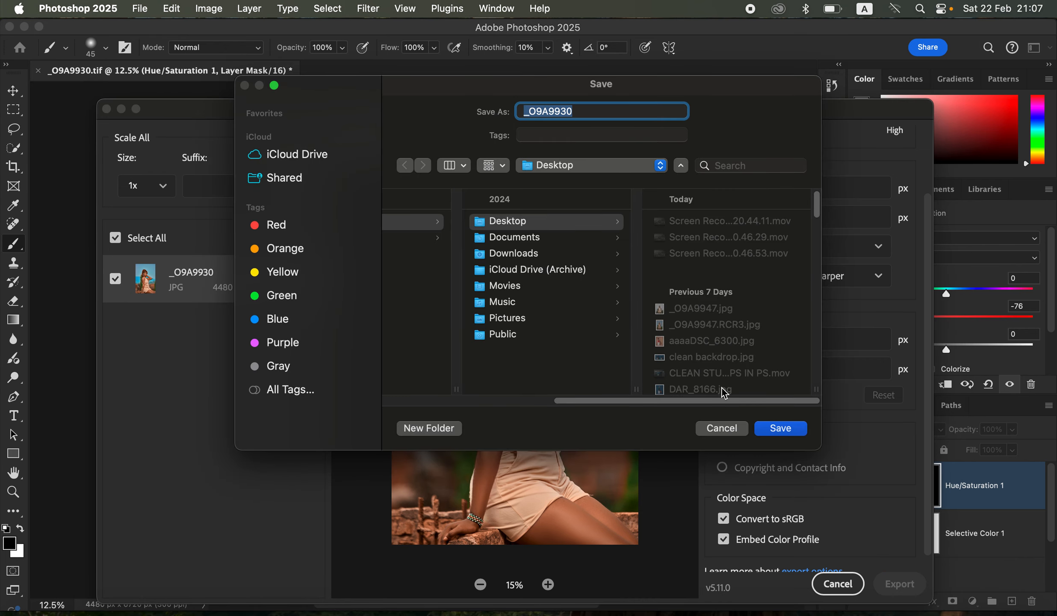
{"action": "left_click", "coordinate": [775, 430]}
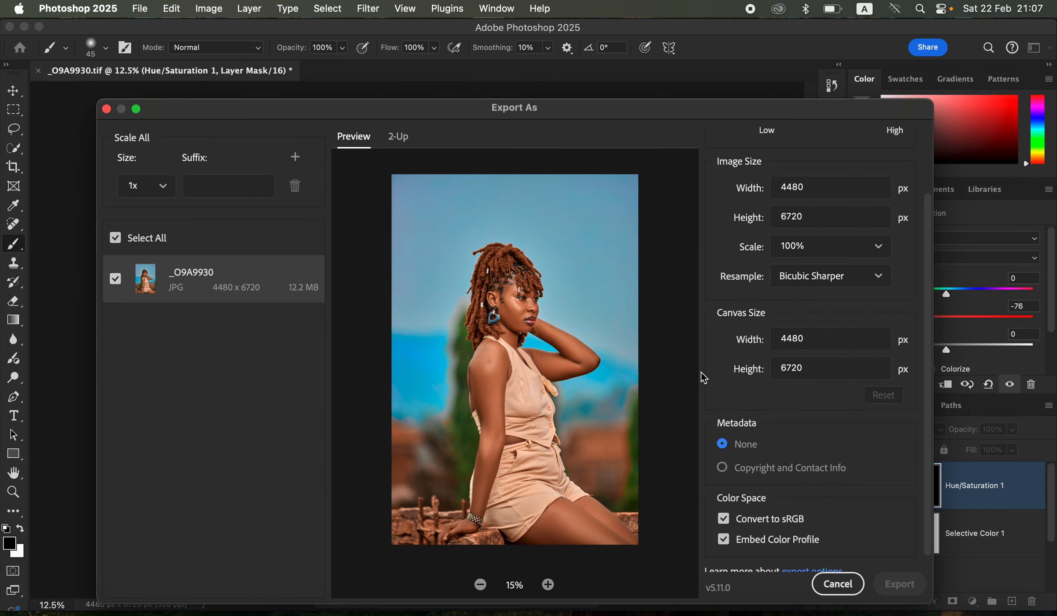